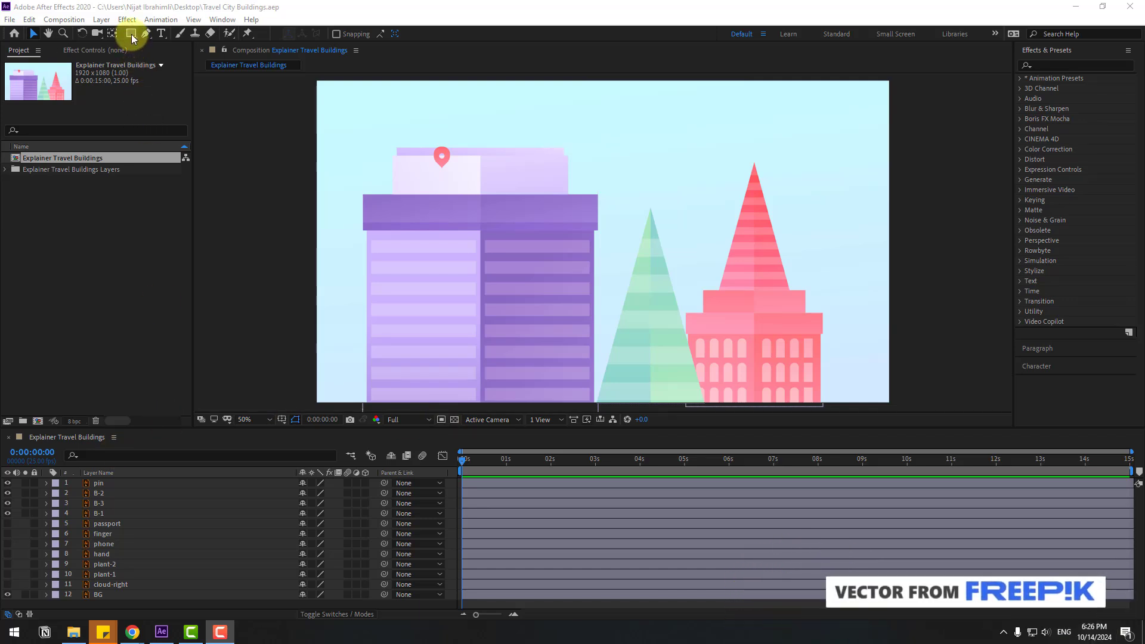
Step: Draw a large white circle over the buildings with a 0 px stroke
left_click_drag(132, 39, 181, 66)
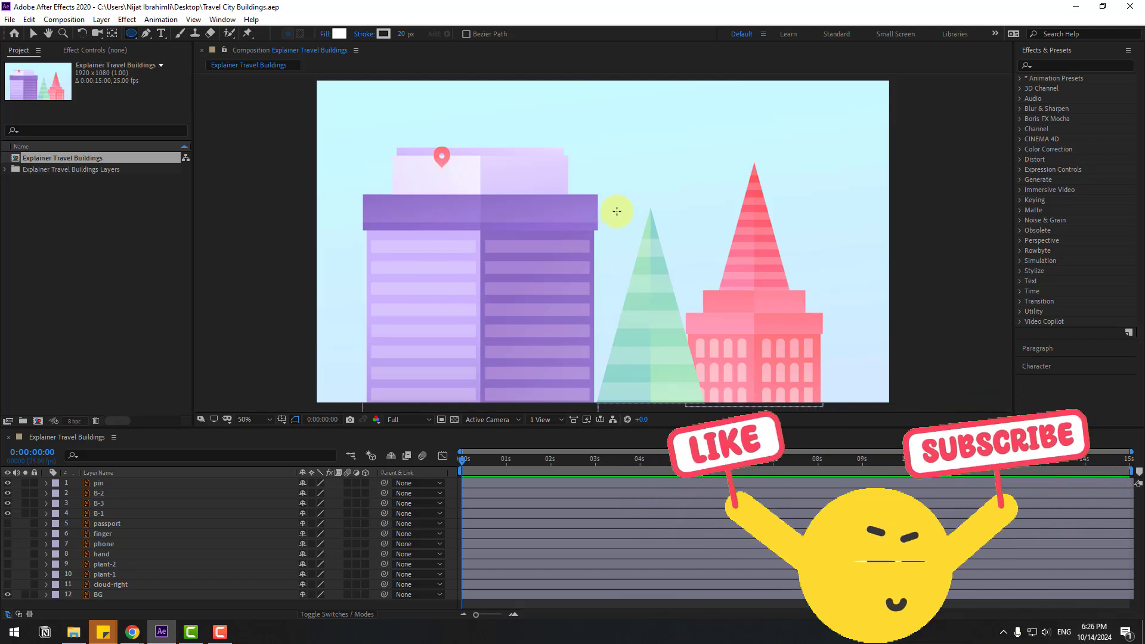
left_click_drag(510, 137, 694, 310)
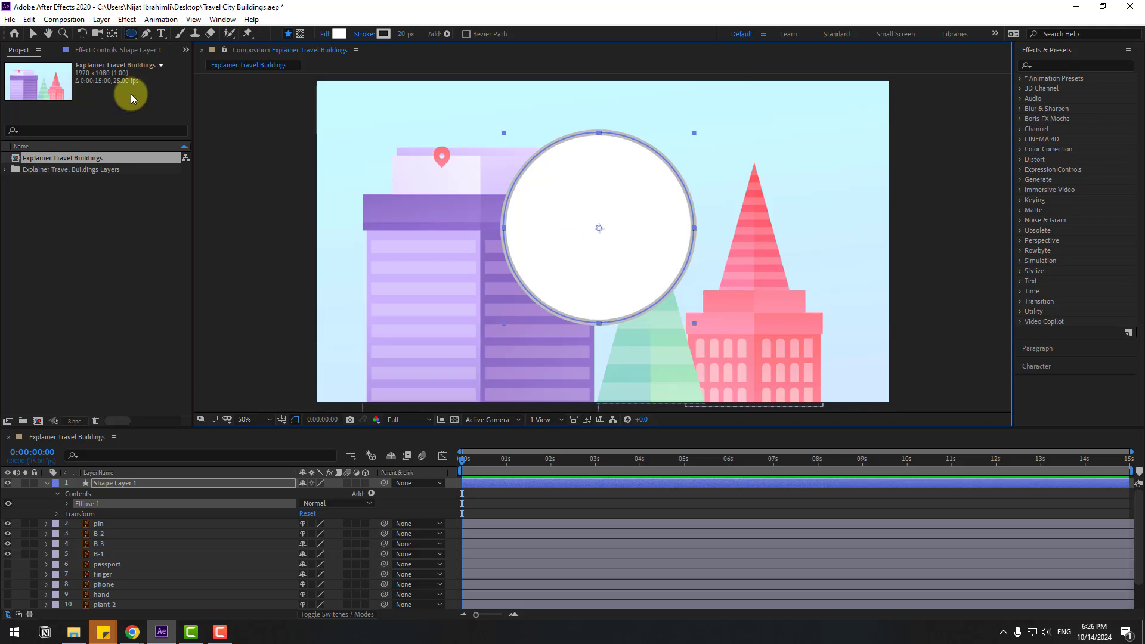
left_click(34, 35)
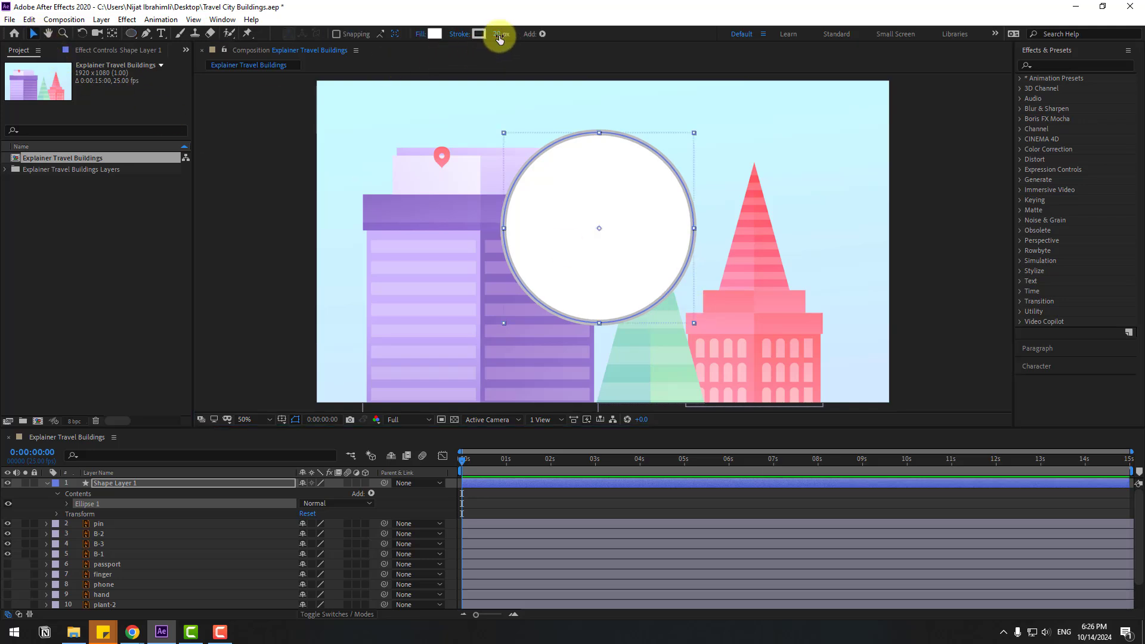
type("0")
key("Return")
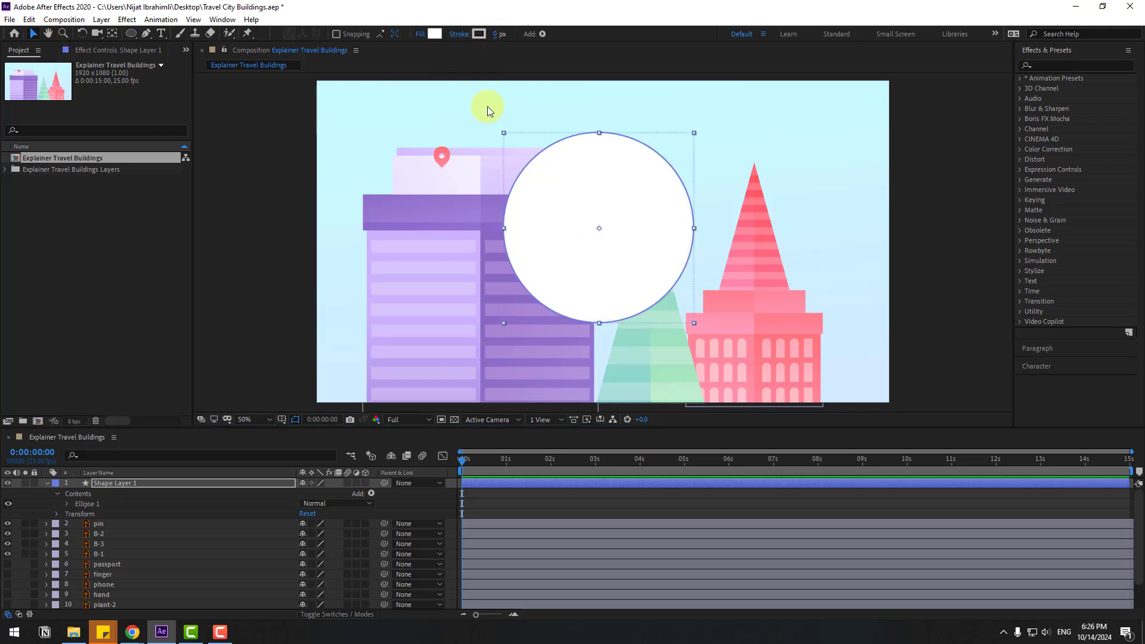
left_click(122, 506)
Step: Pre-compose layers B-1, B-2 and B-3 into a precomp named 'buildings'
left_click(101, 534)
left_click(113, 543, "shift")
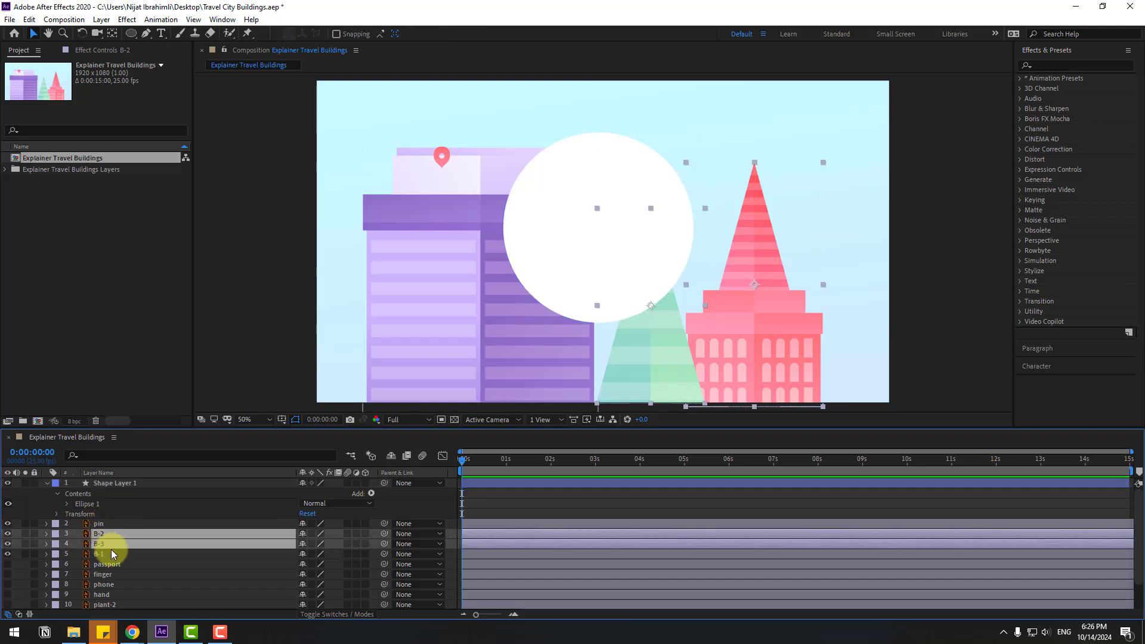
left_click(117, 554, "shift")
right_click(112, 544)
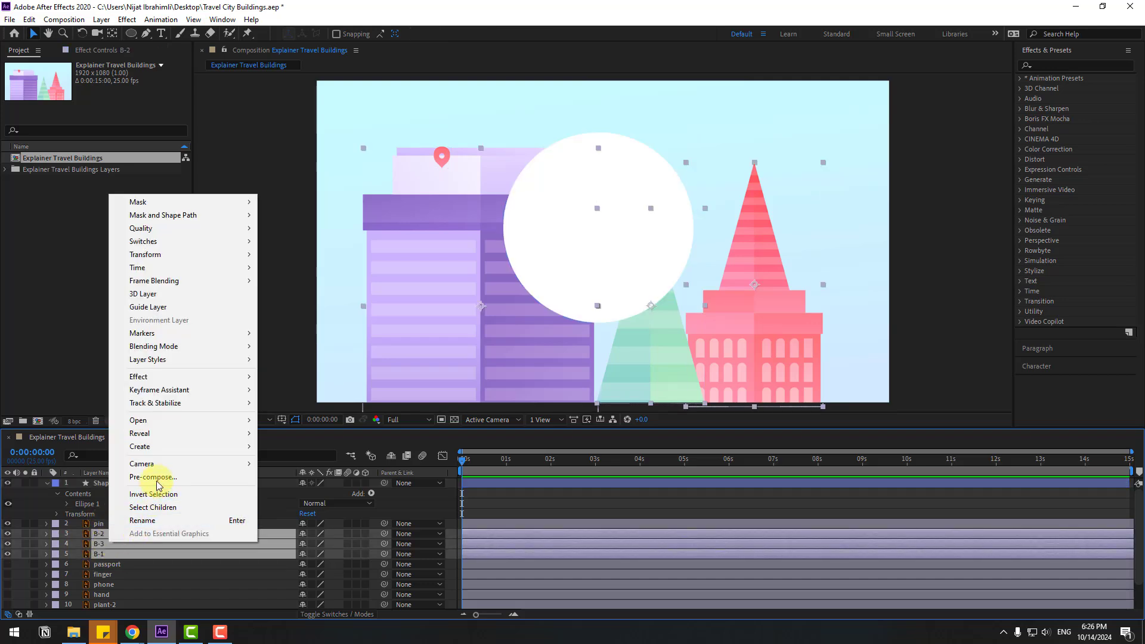
left_click(158, 477)
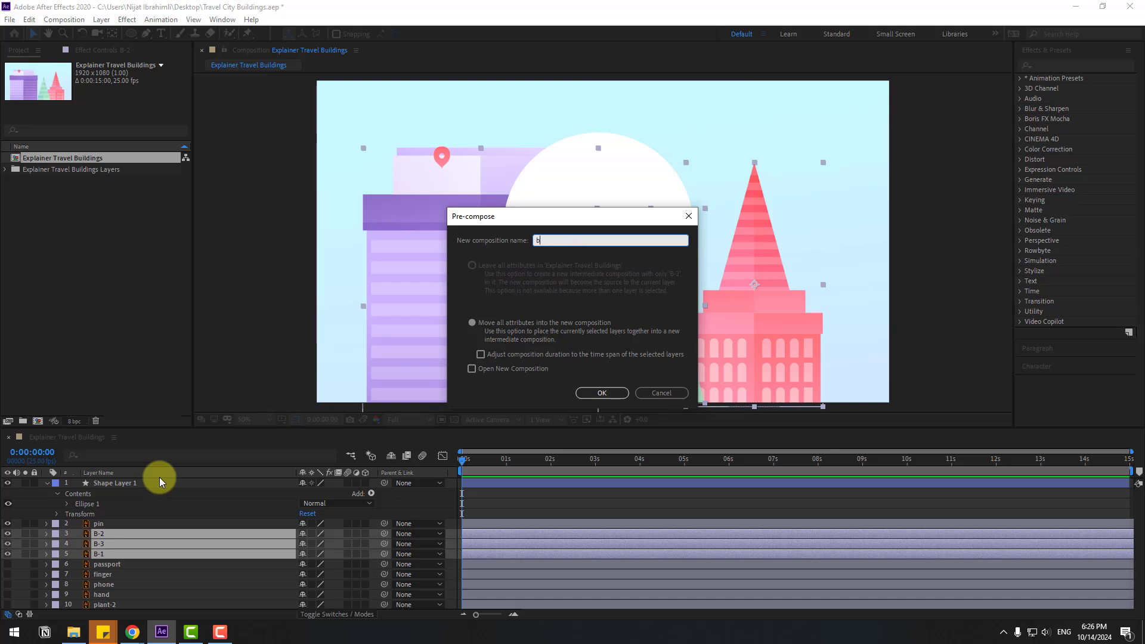
left_click(593, 395)
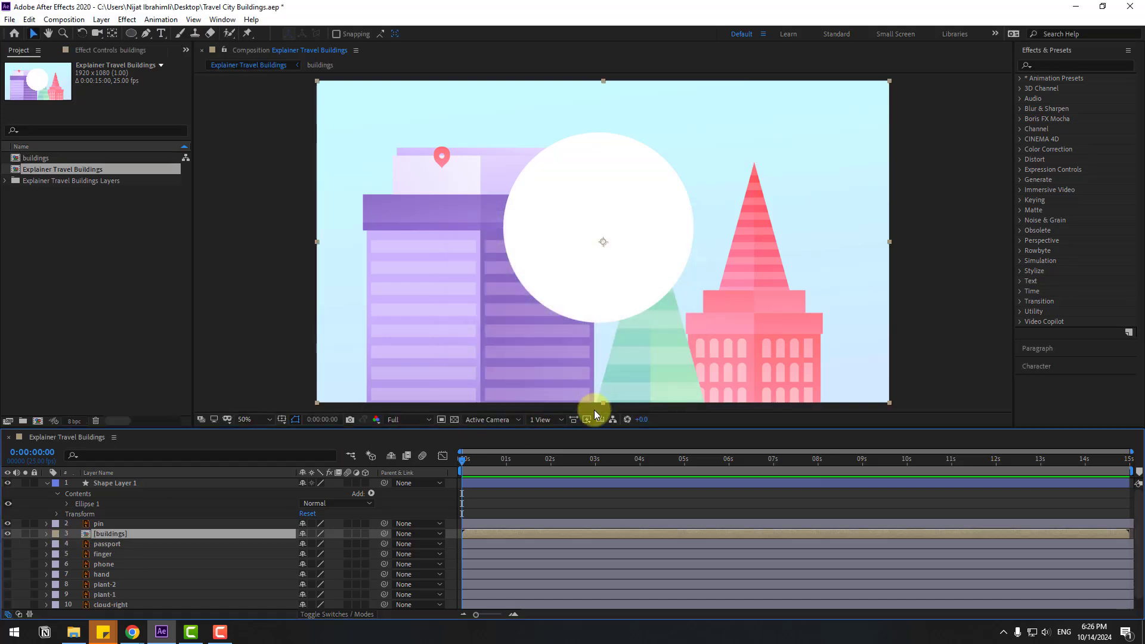
Step: Move the buildings precomp above the circle, rename the shape layer 'circle' and duplicate it
left_click_drag(106, 535, 175, 481)
left_click(134, 494)
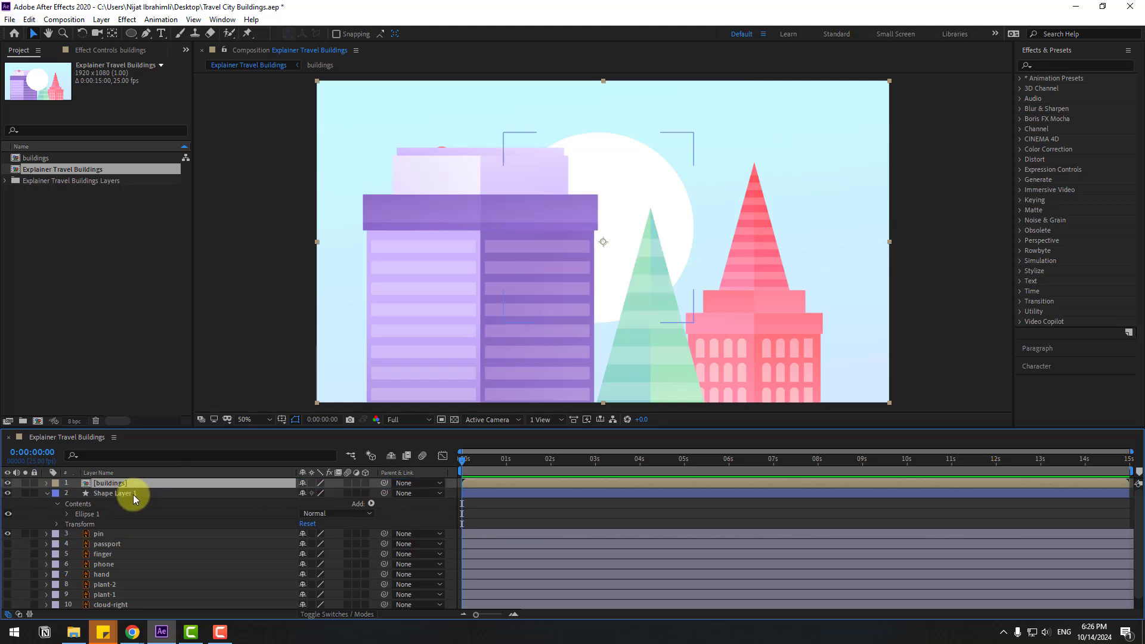
key("Return")
type("cir")
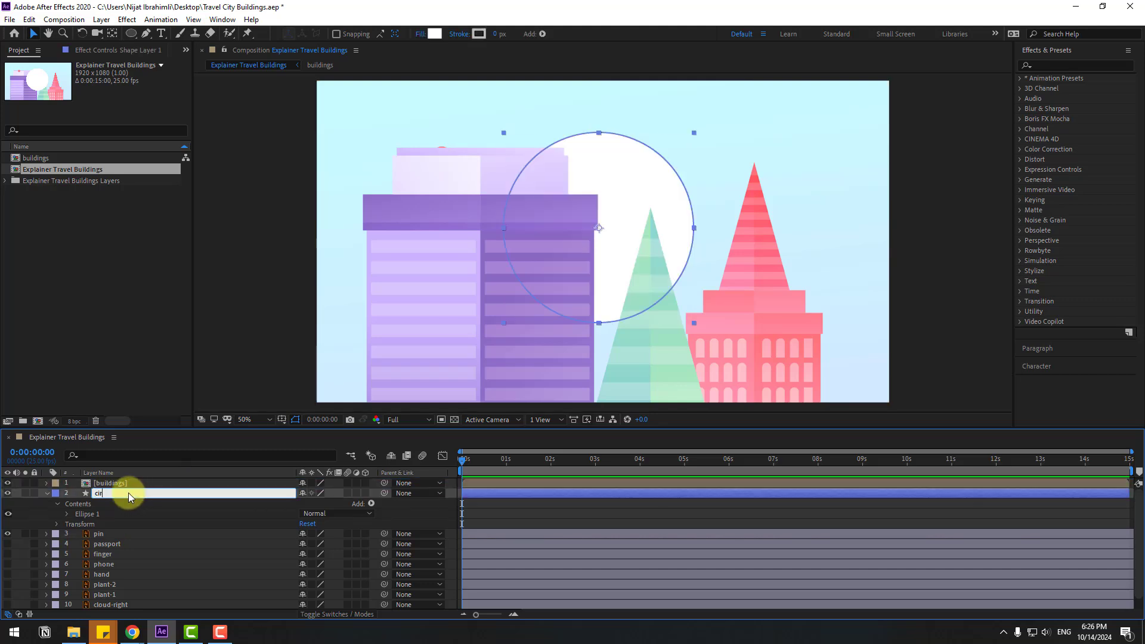
type("cle")
key("Return")
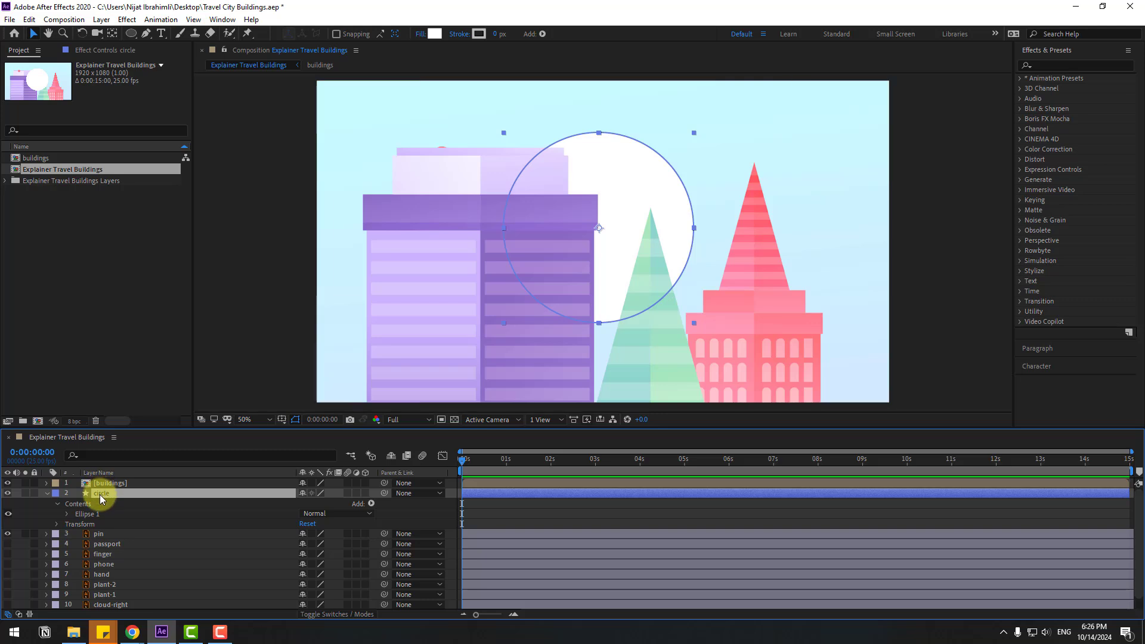
left_click(47, 493)
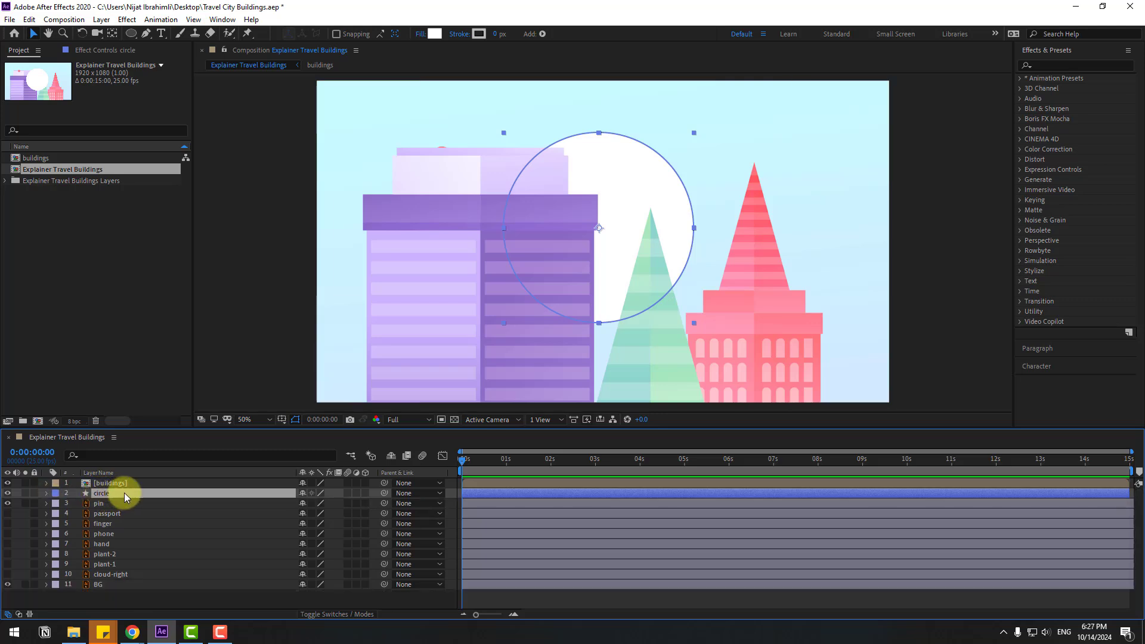
key("ctrl+d")
Step: Alpha-matte the buildings precomp to 'circle 2' and scale it to 41%
left_click(125, 484)
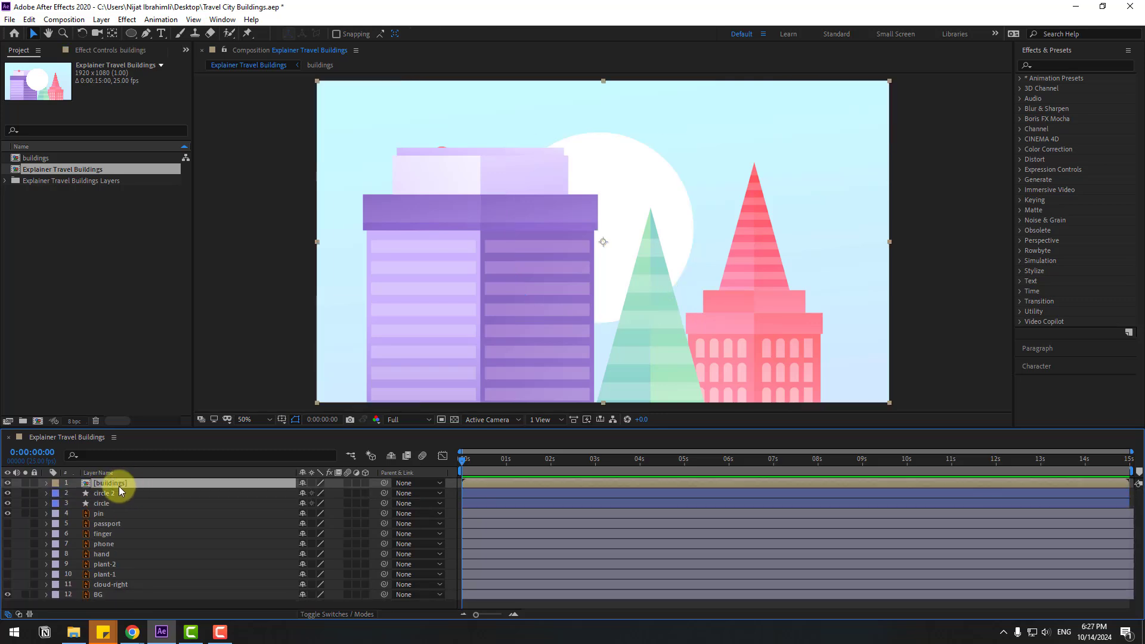
left_click_drag(119, 485, 123, 496)
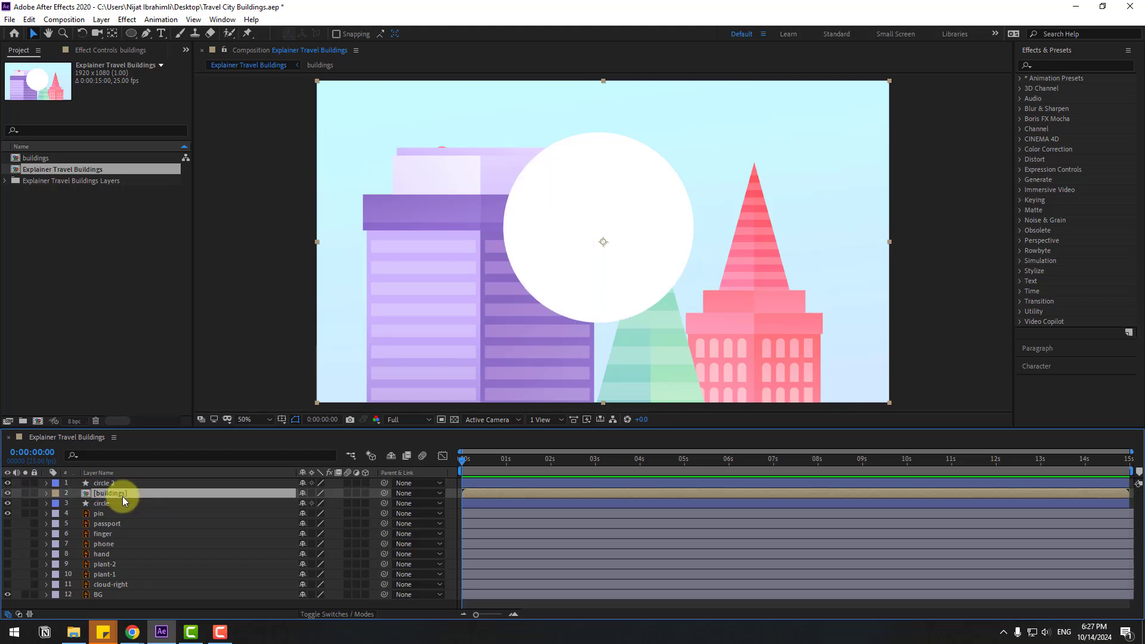
left_click(321, 615)
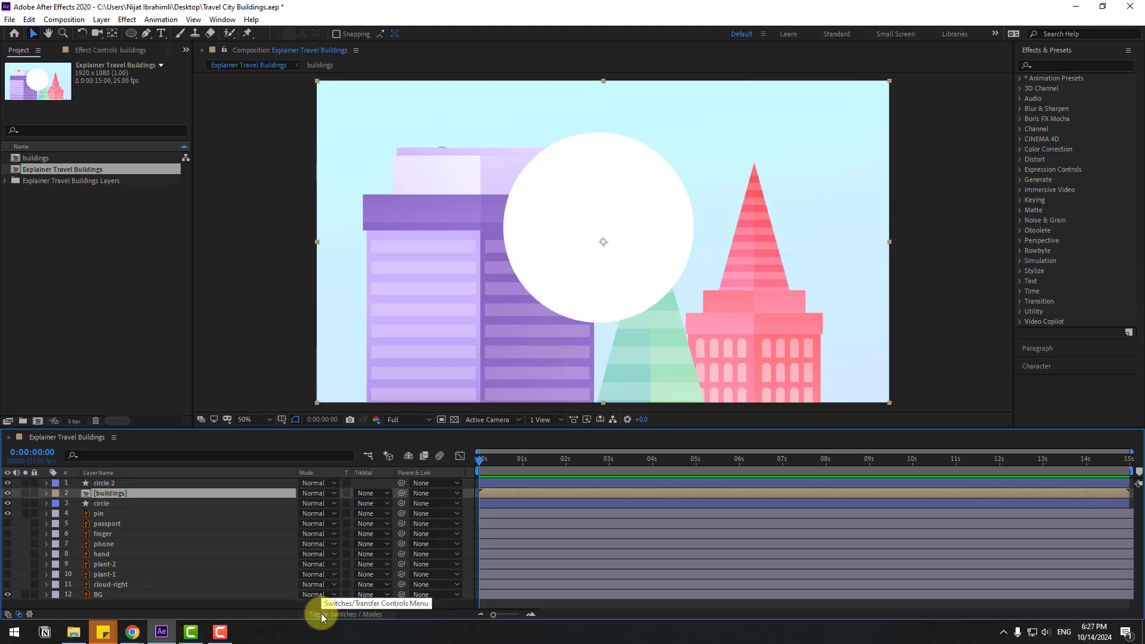
left_click(368, 494)
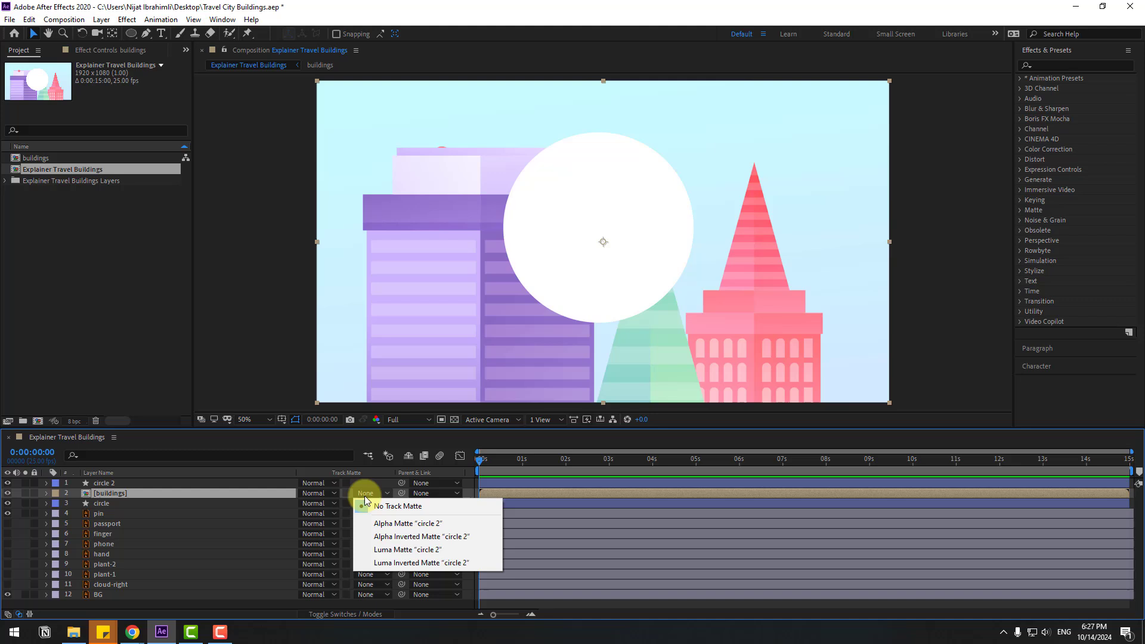
left_click(415, 524)
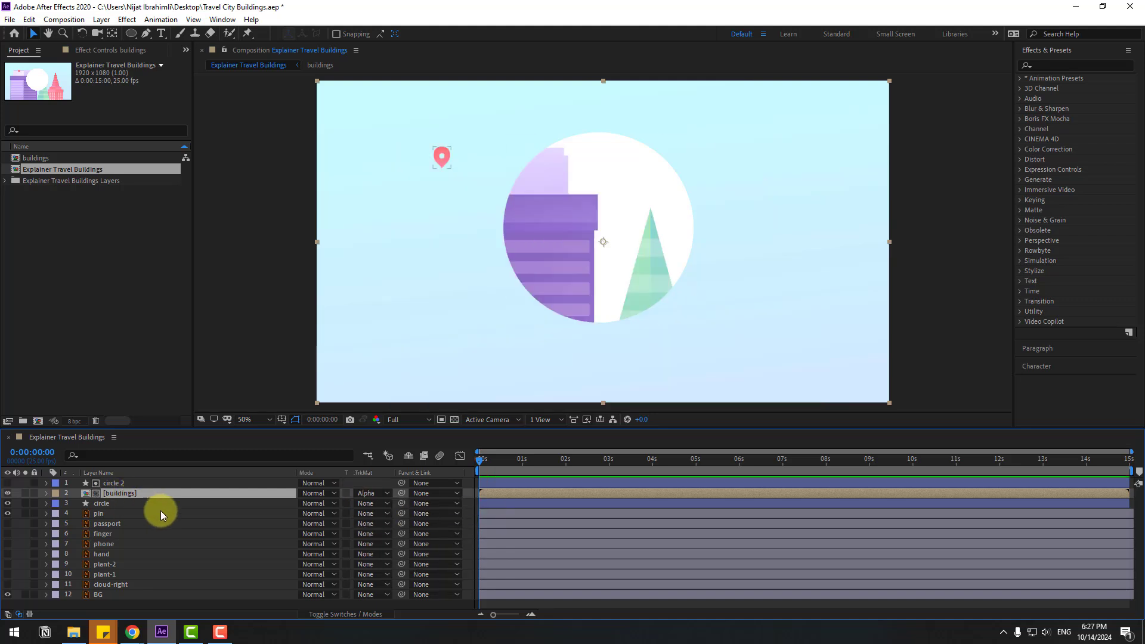
key("s")
left_click_drag(317, 504, 143, 484)
left_click_drag(578, 258, 576, 279)
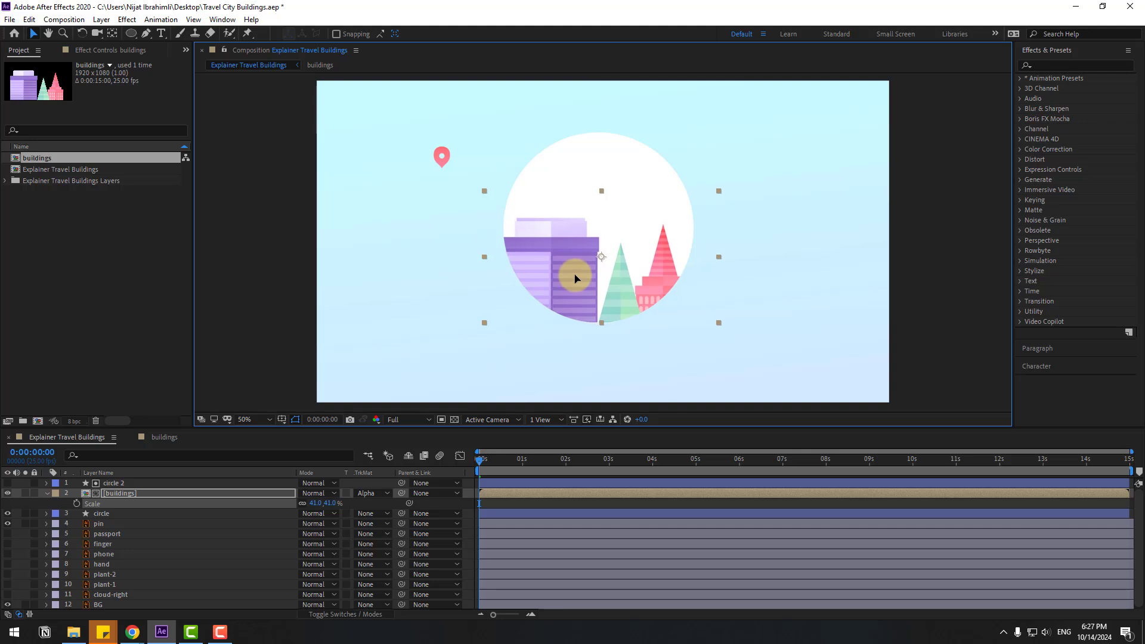
Step: Scale the pin layer up to 577%
left_click(46, 499)
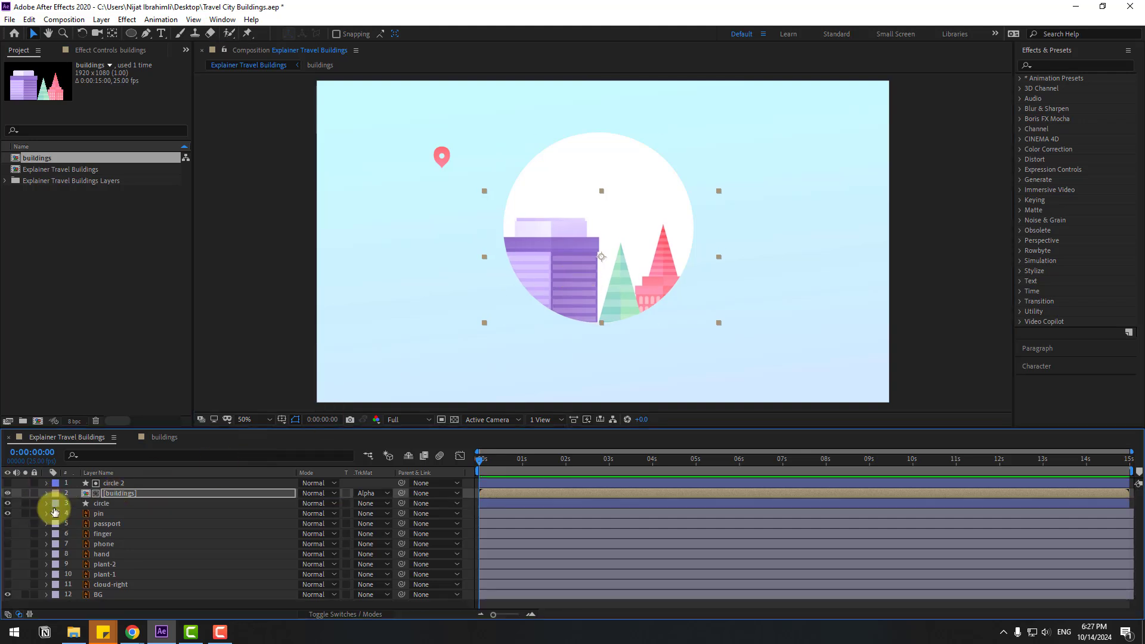
left_click(108, 514)
key("s")
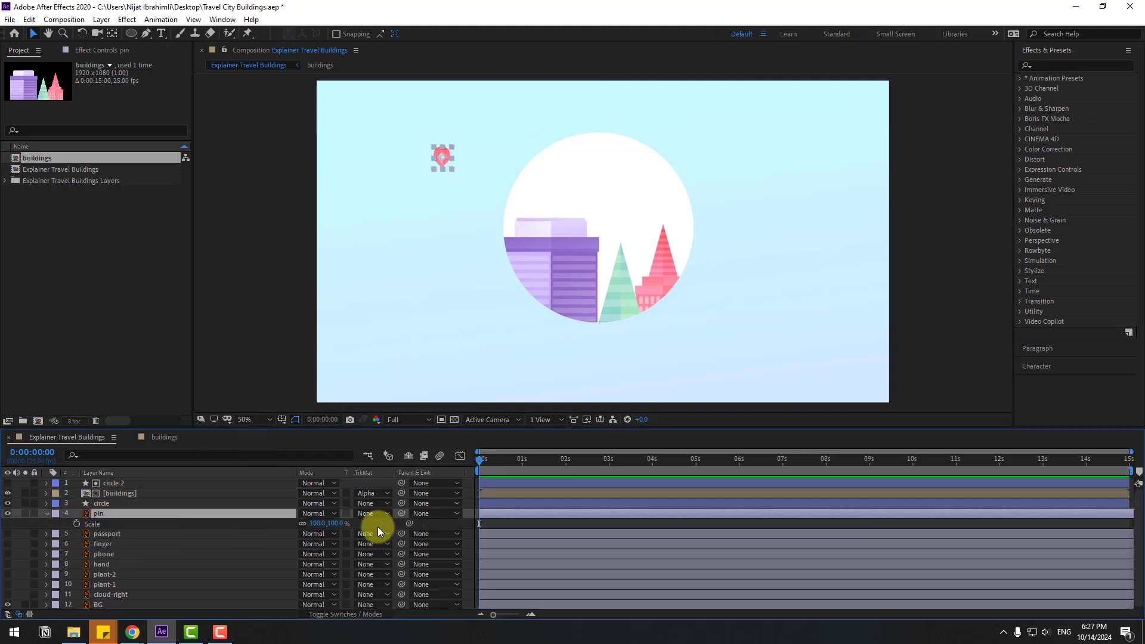
left_click_drag(306, 524, 550, 461)
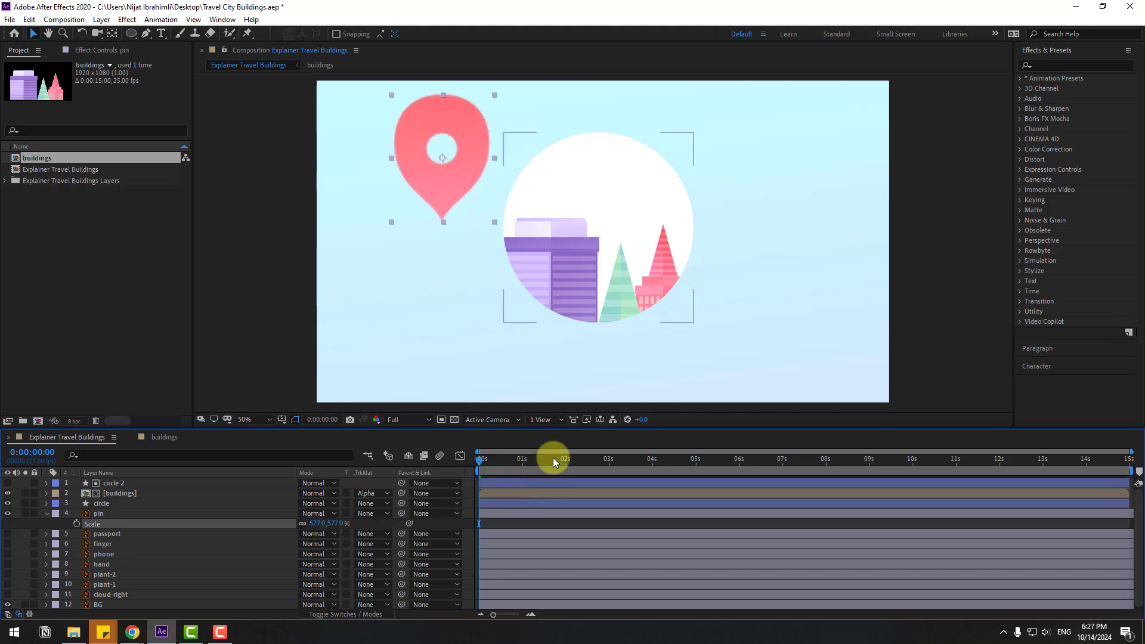
Step: Turn on Continuously Rasterize for the pin to keep it sharp
left_click(332, 622)
key("h")
left_click_drag(439, 146, 578, 257)
scroll(578, 258, "up", 4)
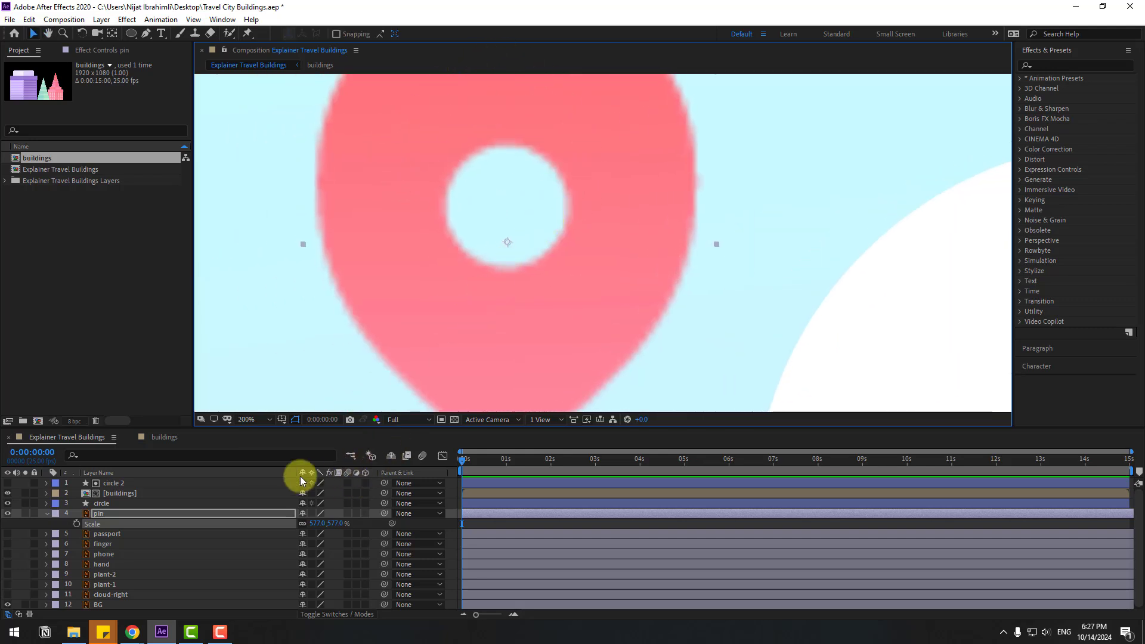
left_click(99, 515)
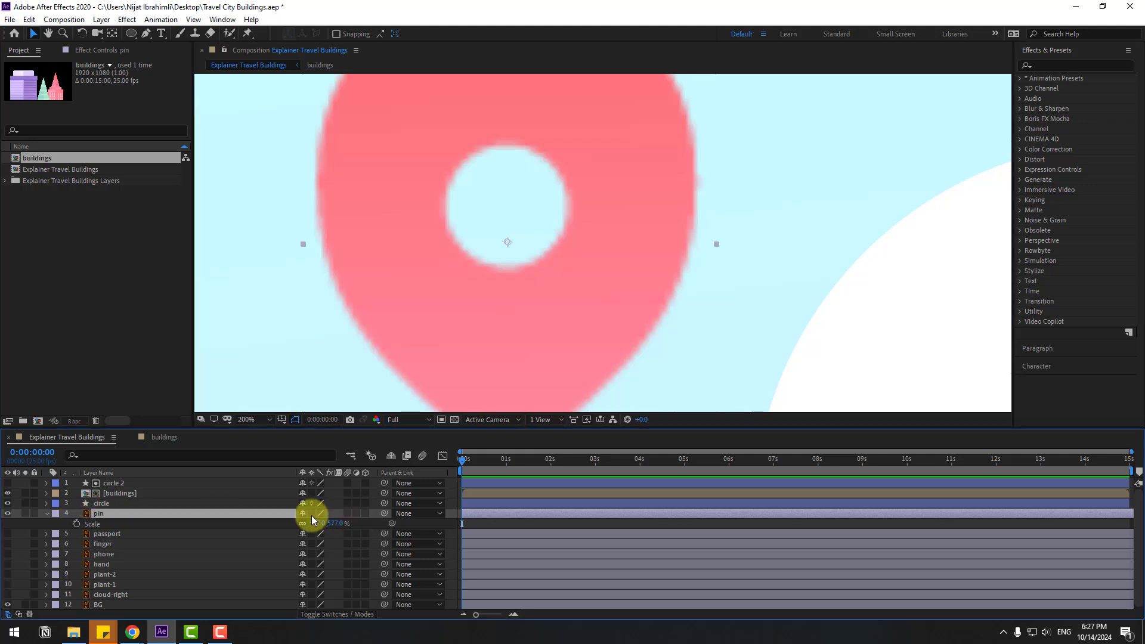
left_click(311, 513)
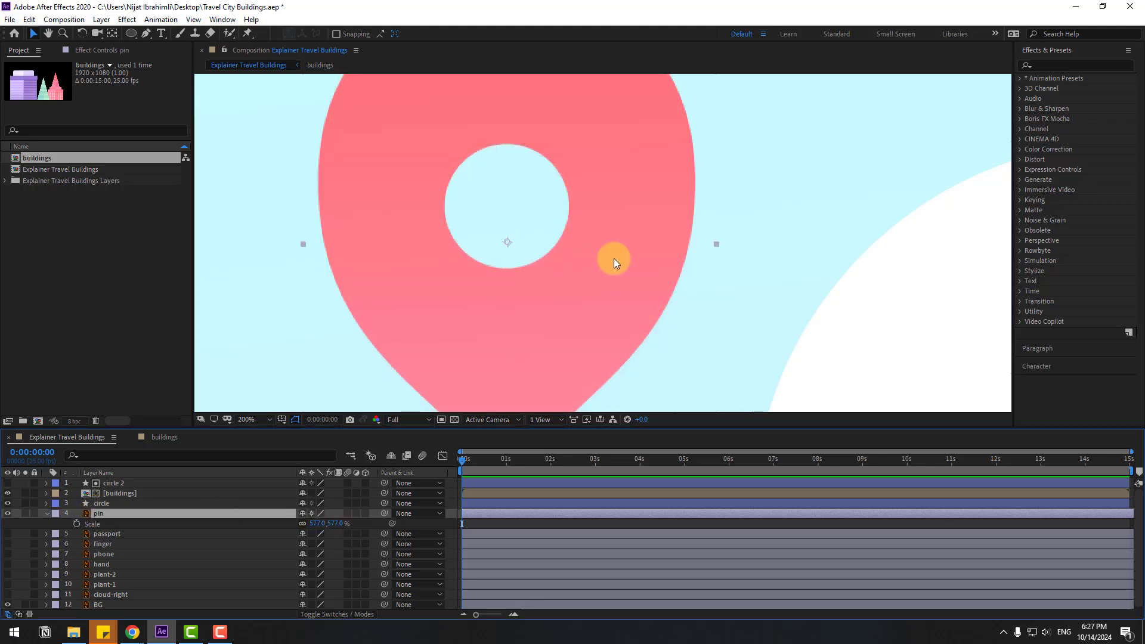
scroll(614, 258, "down", 4)
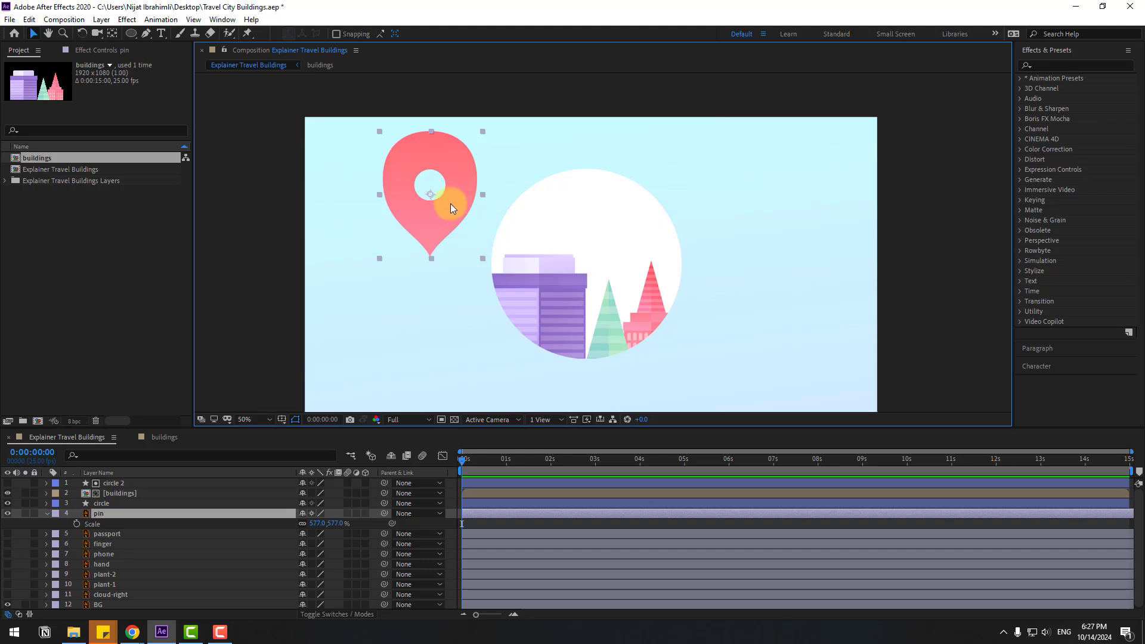
scroll(489, 221, "up", 2)
Step: Move the pin's anchor point to its tip and drag the pin into the circle
left_click(112, 33)
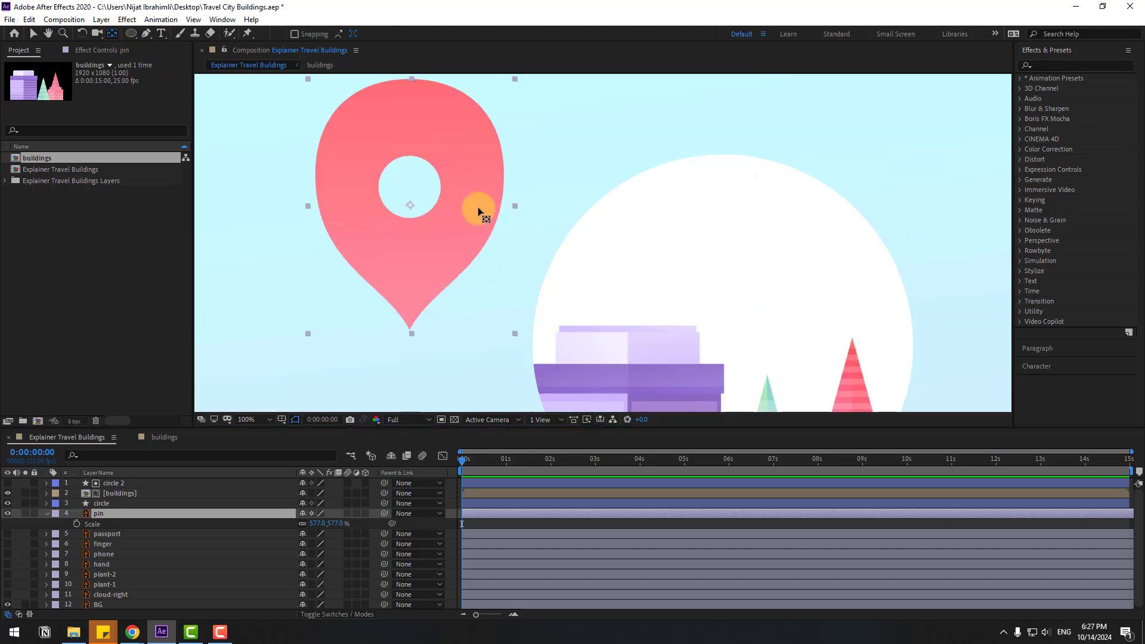
left_click_drag(418, 213, 416, 320)
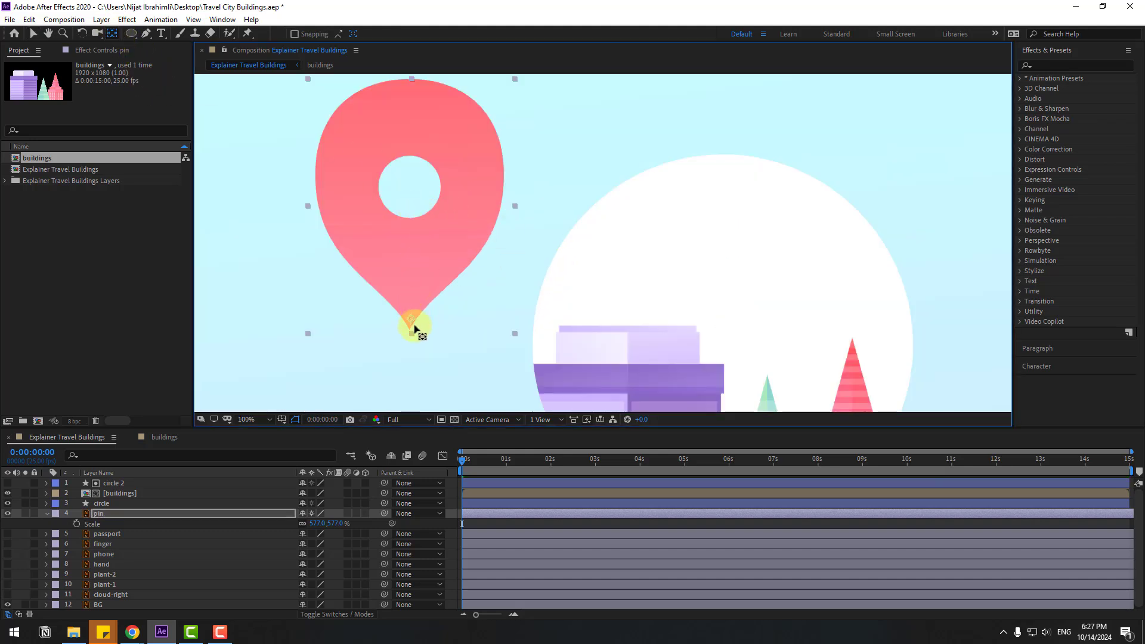
left_click(33, 34)
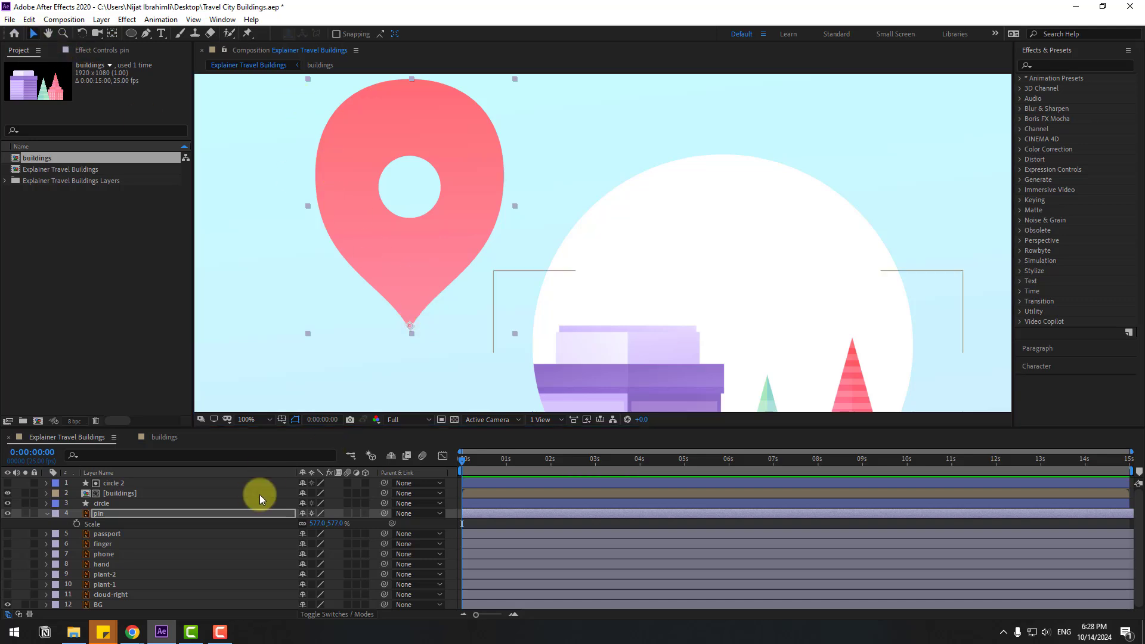
scroll(342, 326, "down", 2)
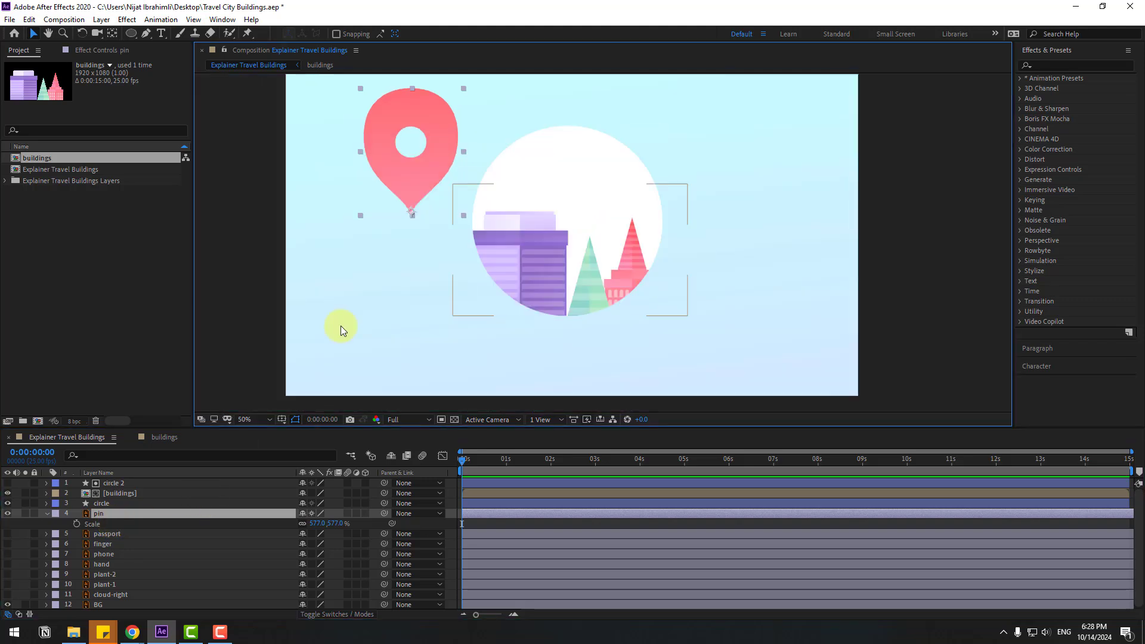
left_click_drag(415, 205, 569, 302)
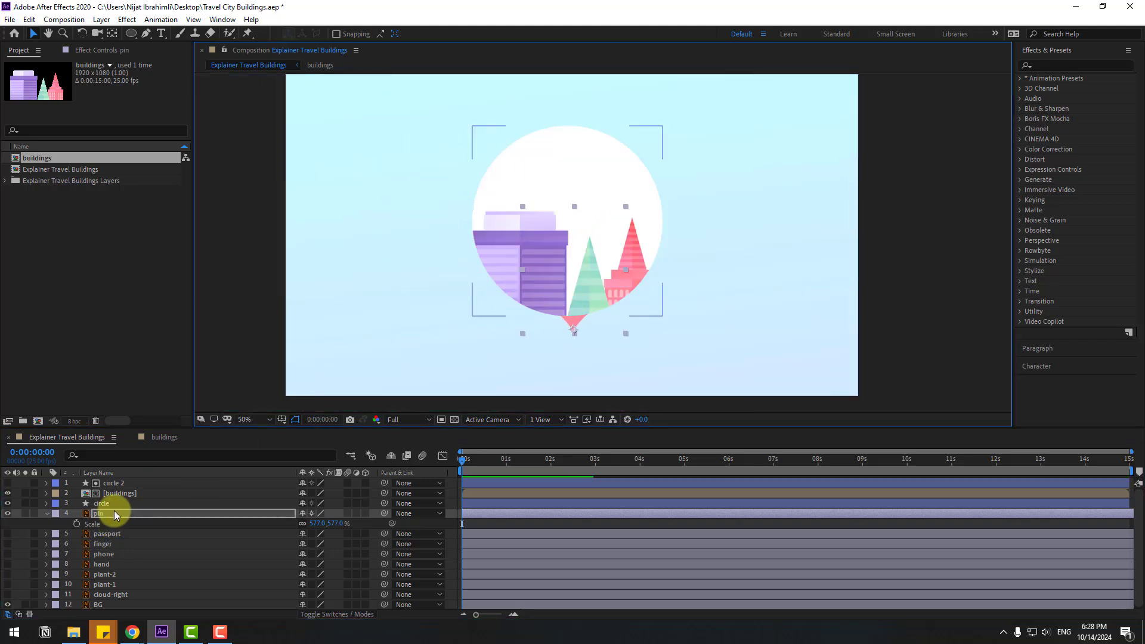
Step: Hide the circle and buildings layers
left_click(114, 503)
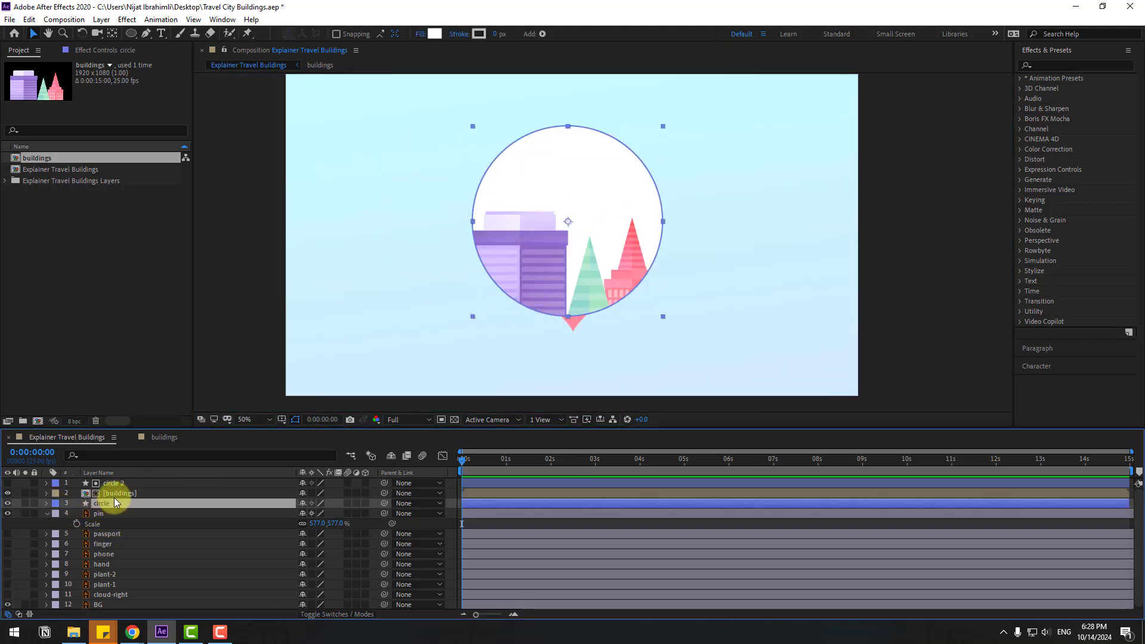
left_click(112, 495, "shift")
left_click(8, 494)
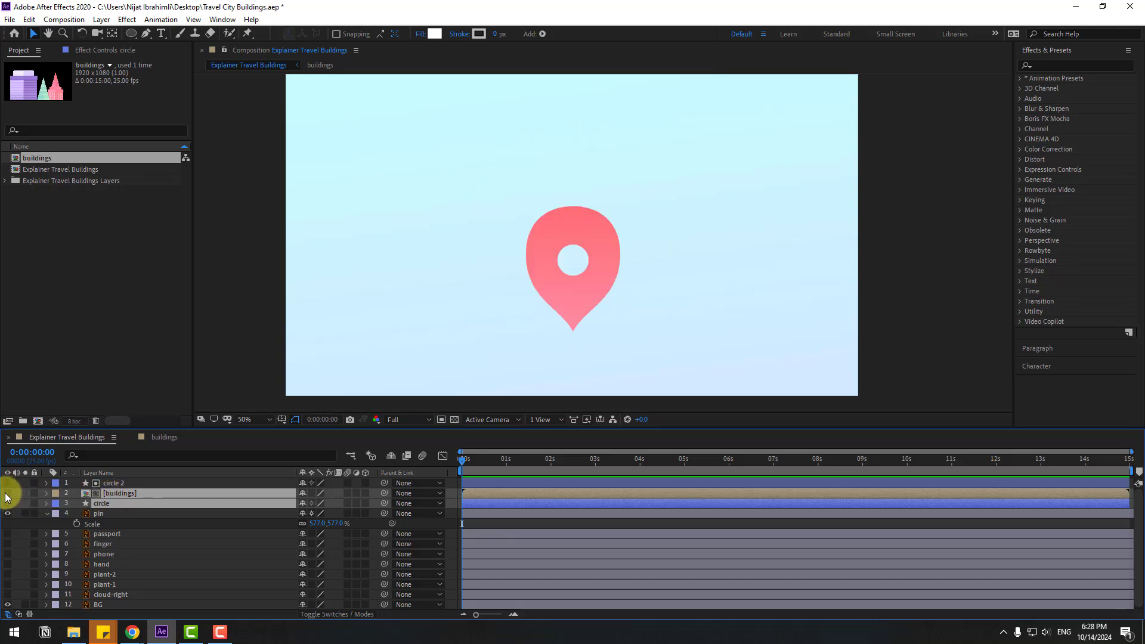
left_click(98, 513)
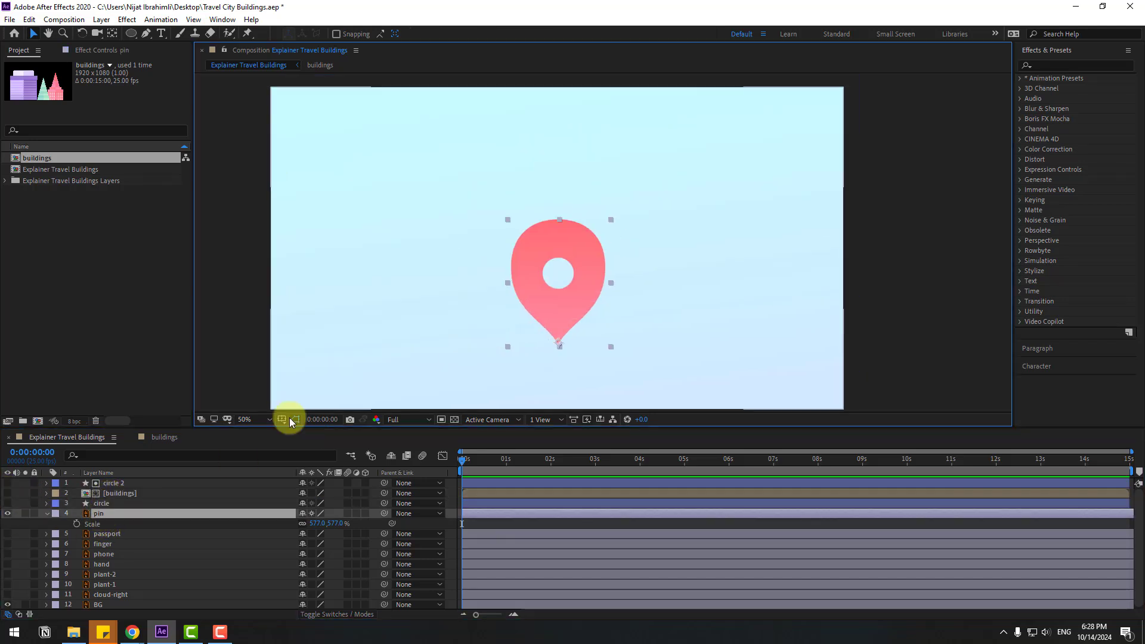
Step: Turn on the Title/Action Safe guides and raise the pin slightly in the frame
left_click(289, 420)
left_click(295, 434)
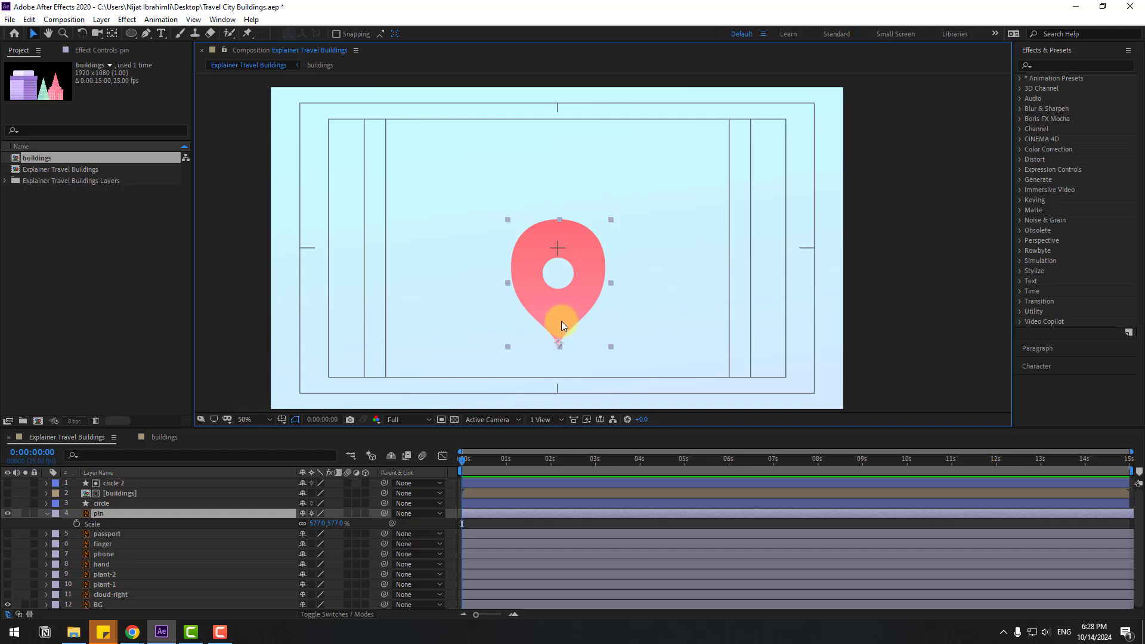
left_click_drag(561, 322, 556, 295)
left_click(839, 268)
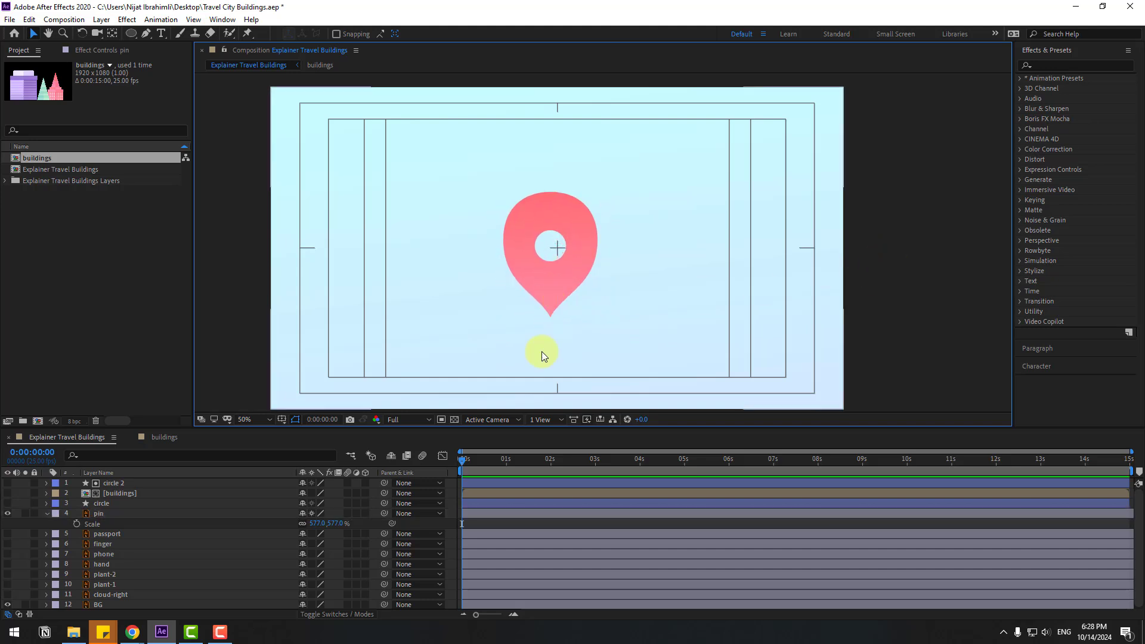
left_click(223, 19)
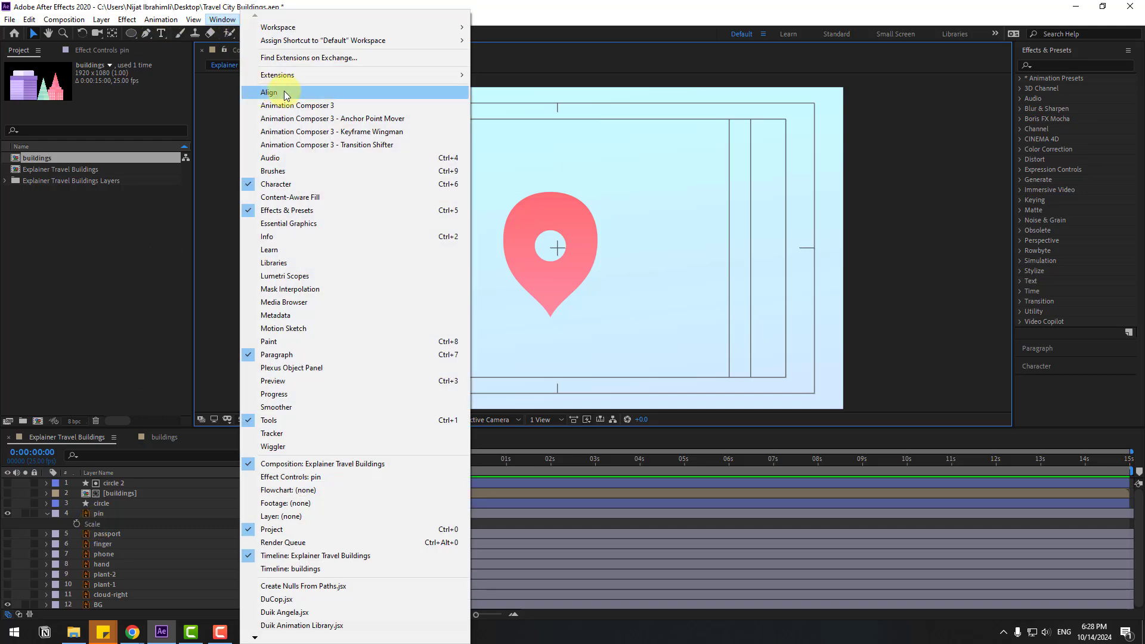
Step: Open Animation Composer 3 and expand Starter Presets > Transitions - 2D Layer
left_click(312, 107)
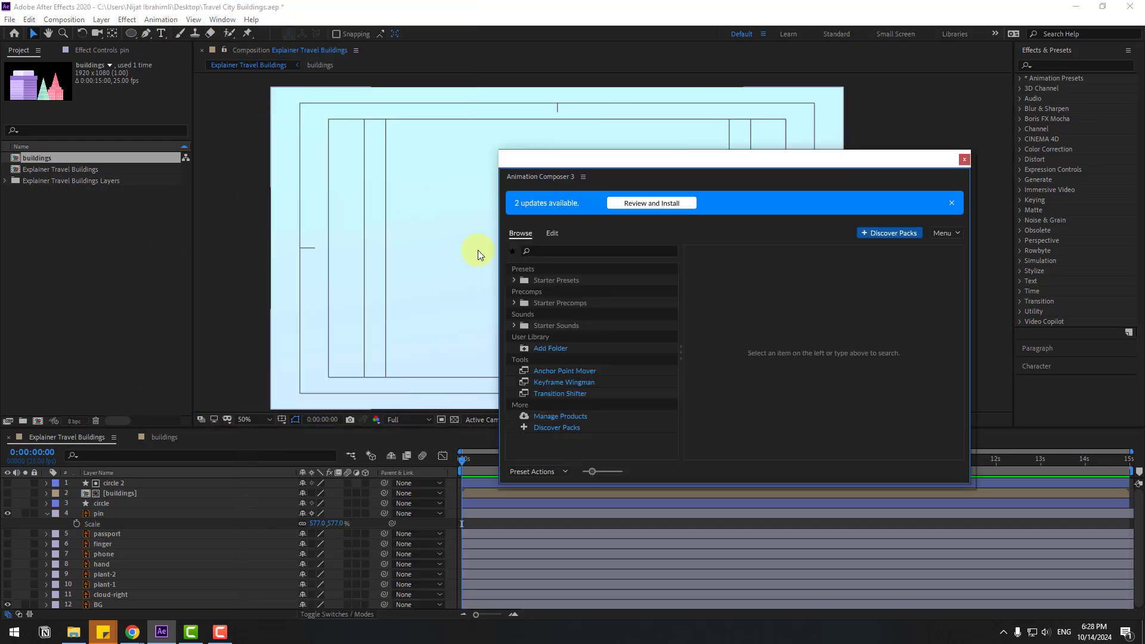
left_click(514, 280)
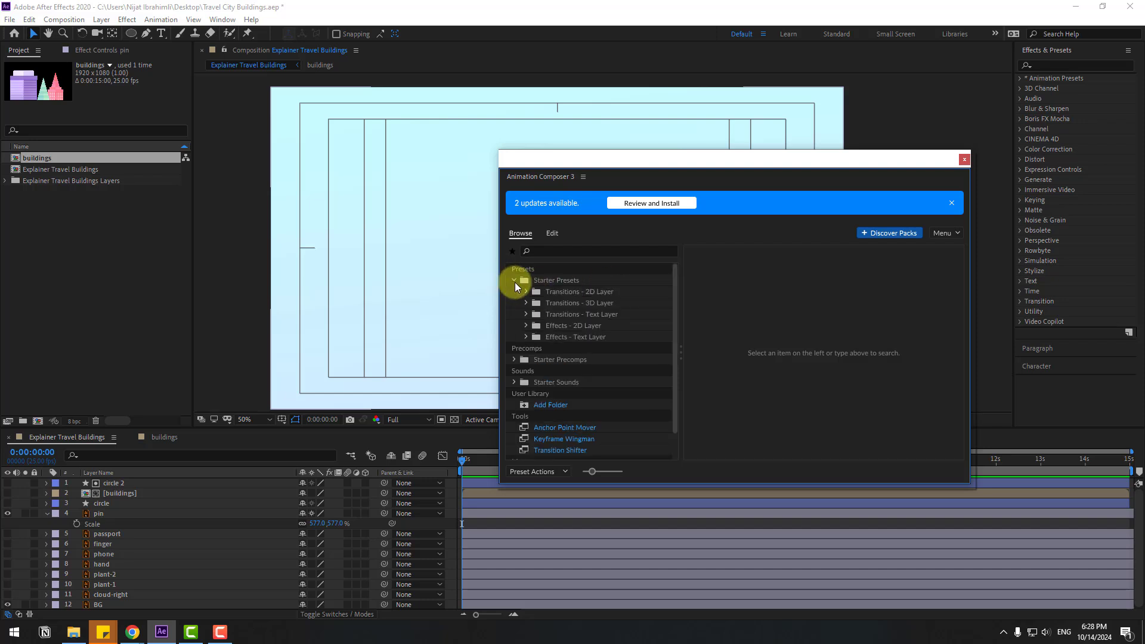
left_click(525, 292)
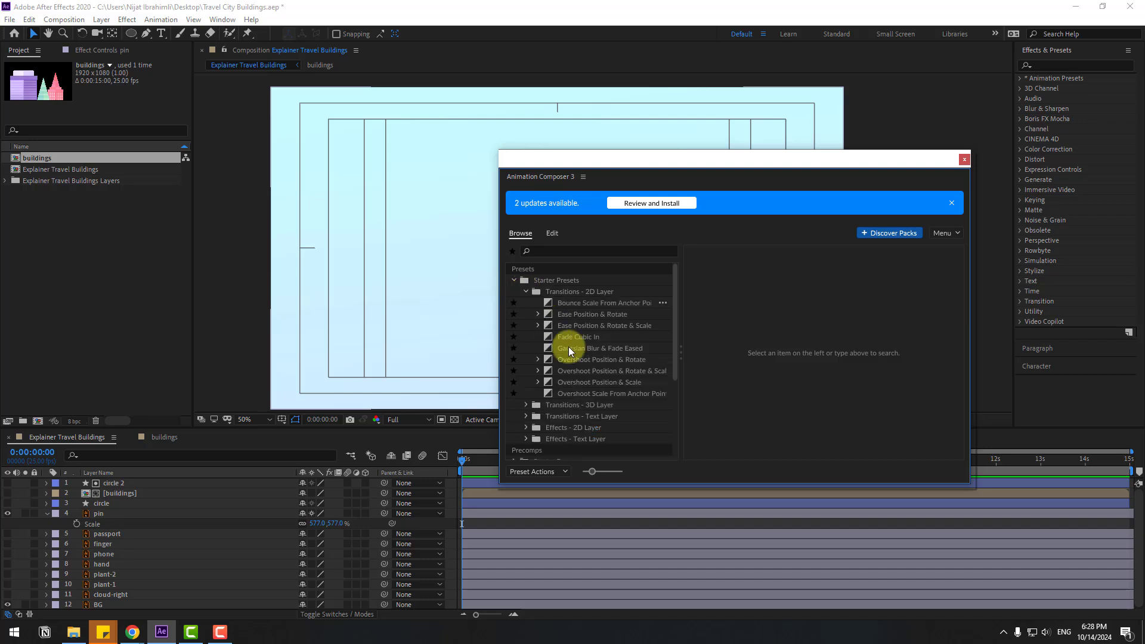
left_click(94, 515)
left_click_drag(656, 159, 840, 136)
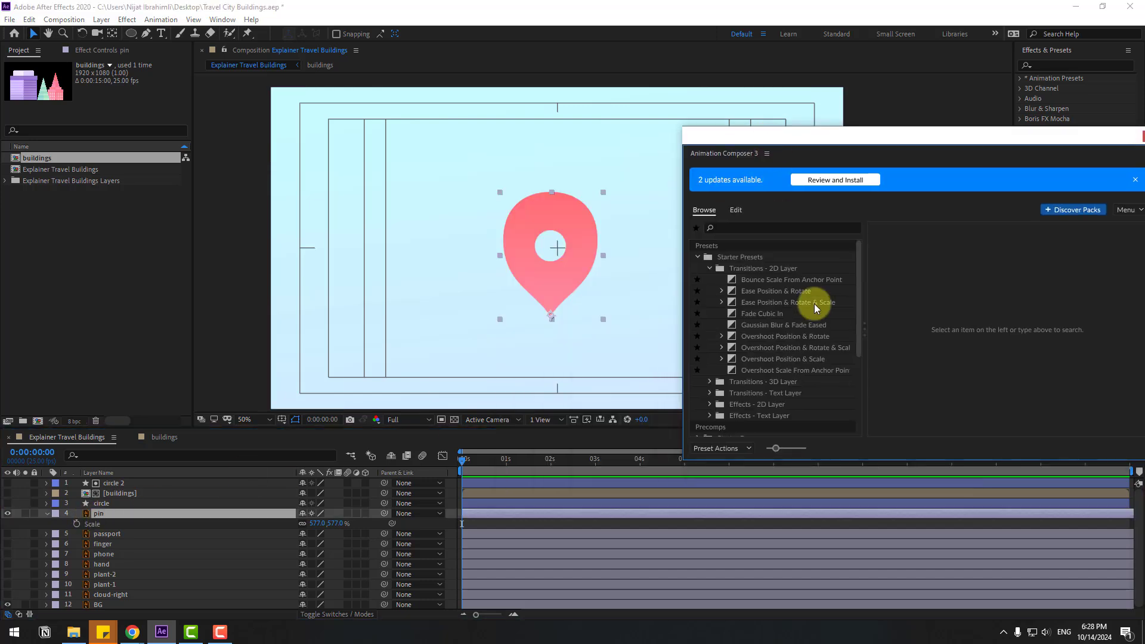
Step: Apply Overshoot Scale From Anchor Point as the pin's In transition, lasting about 1.6 s
left_click(773, 372)
left_click(1031, 449)
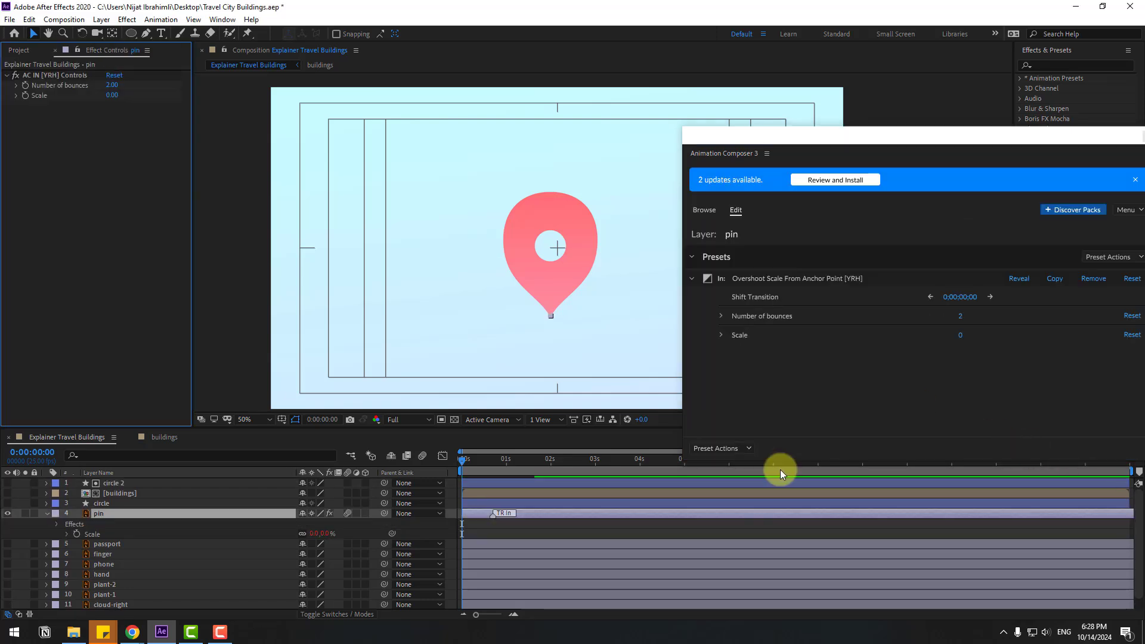
left_click_drag(500, 515, 535, 516)
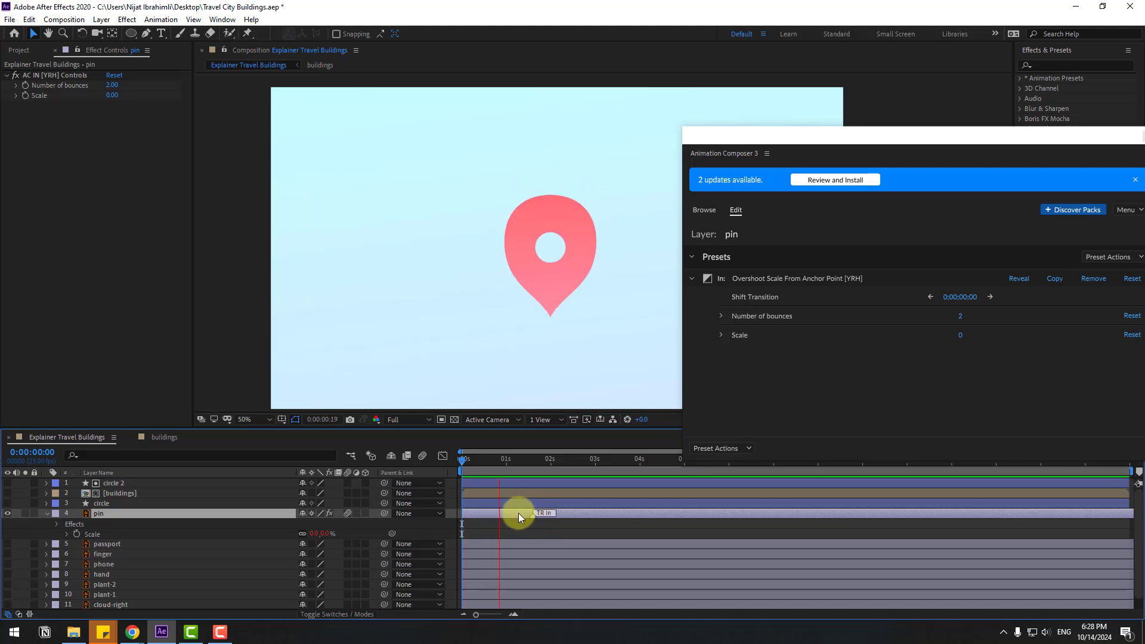
left_click(496, 469)
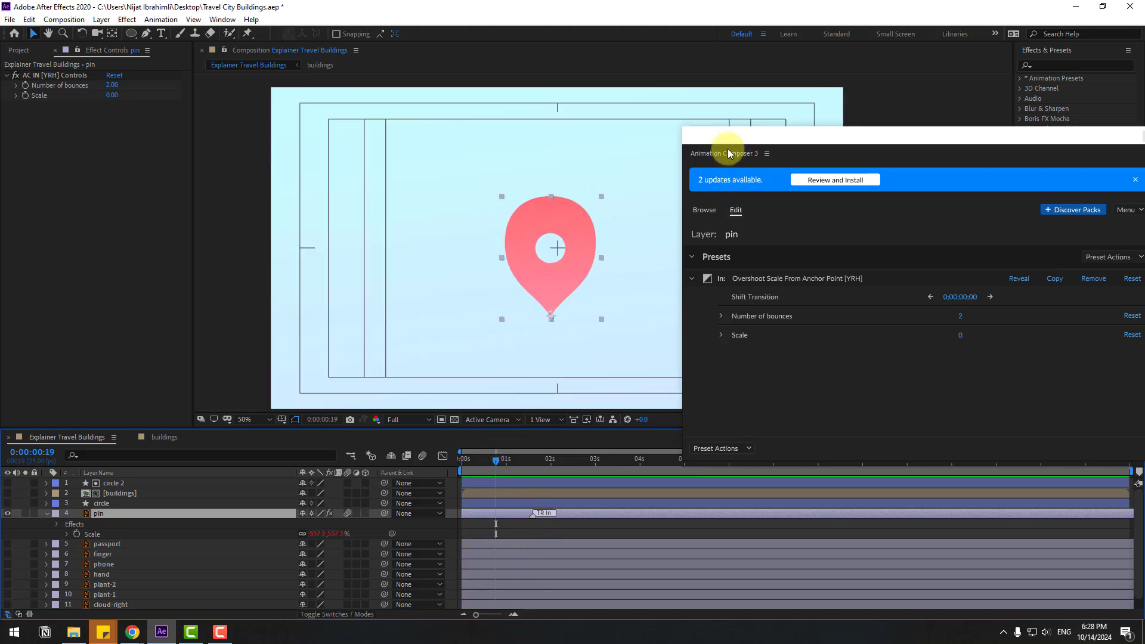
left_click_drag(726, 137, 1144, 143)
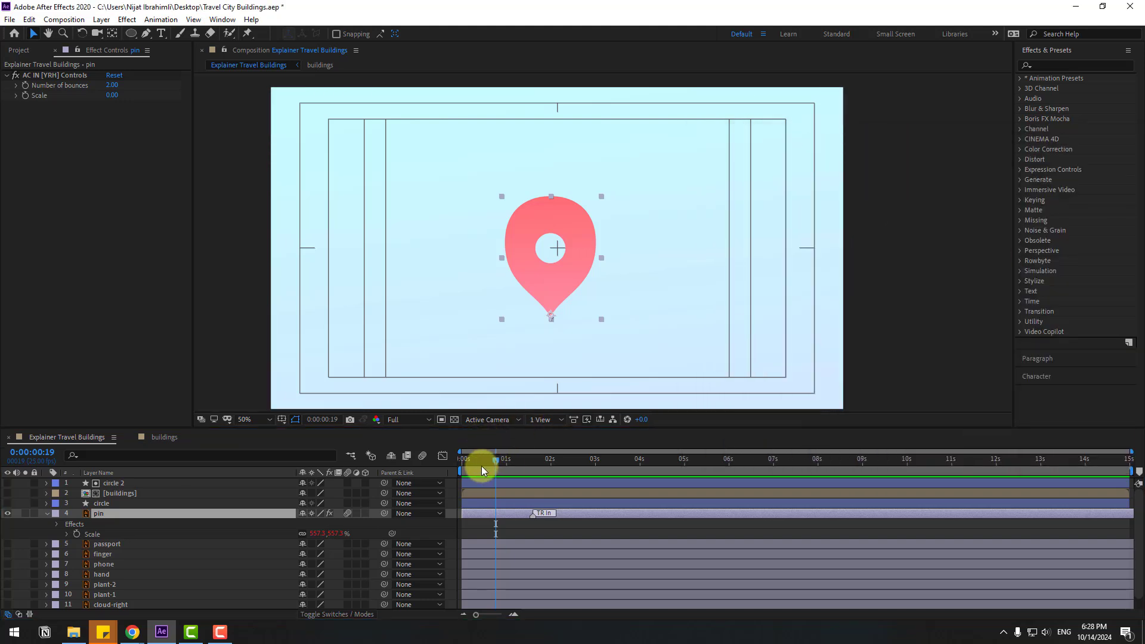
Step: Add a Null Object layer above the pin and name it 'Camera'
left_click_drag(482, 466, 602, 460)
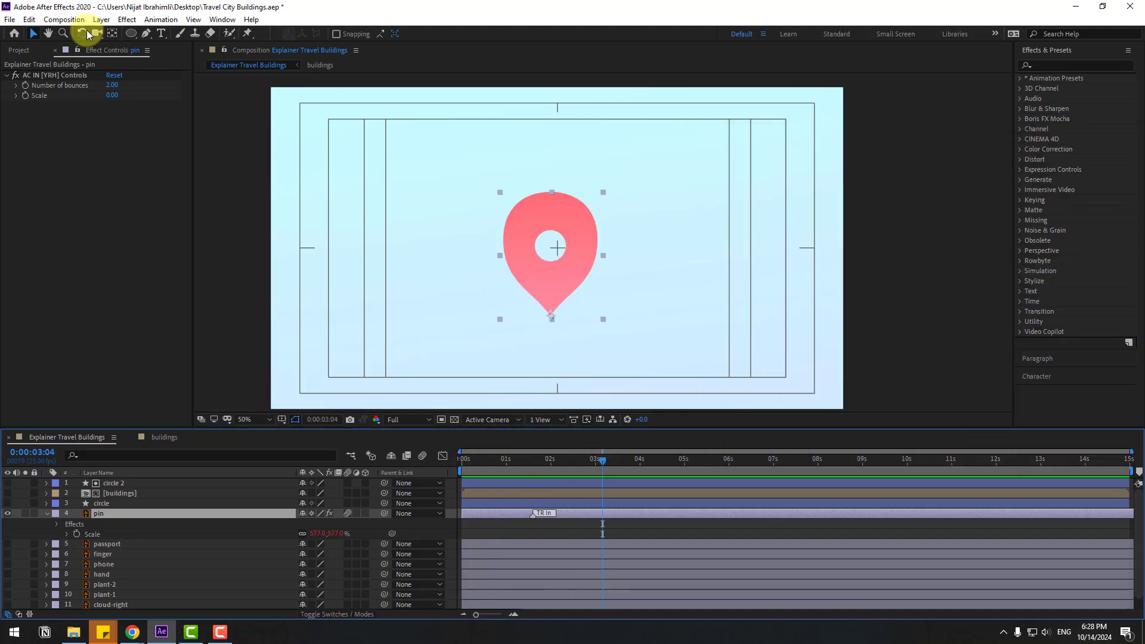
left_click(98, 21)
mouse_move(179, 34)
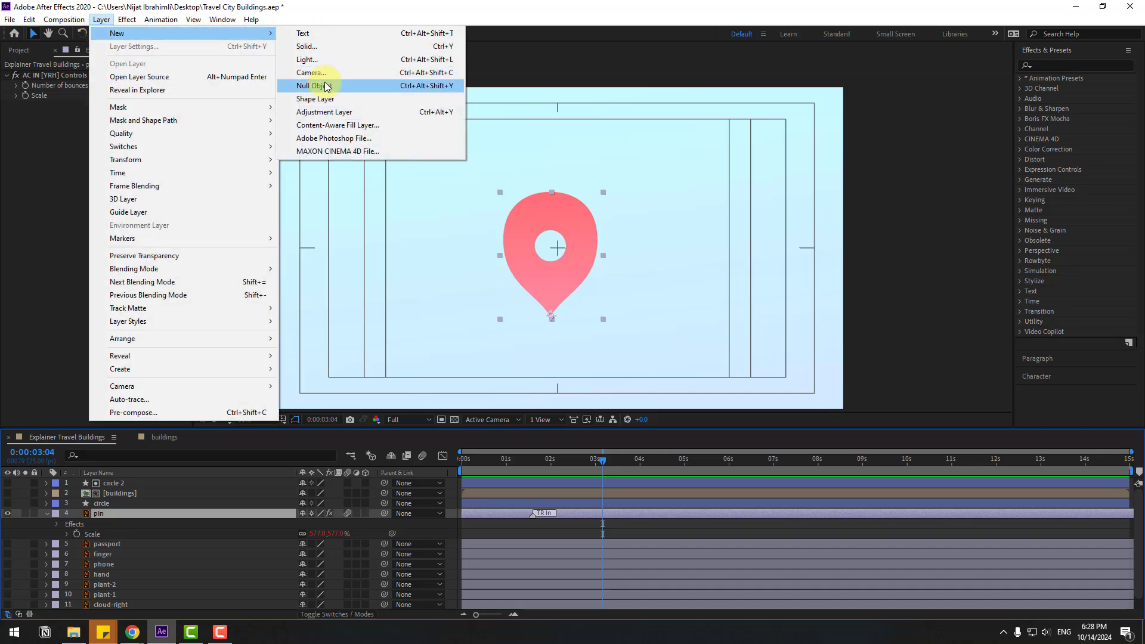
left_click(324, 87)
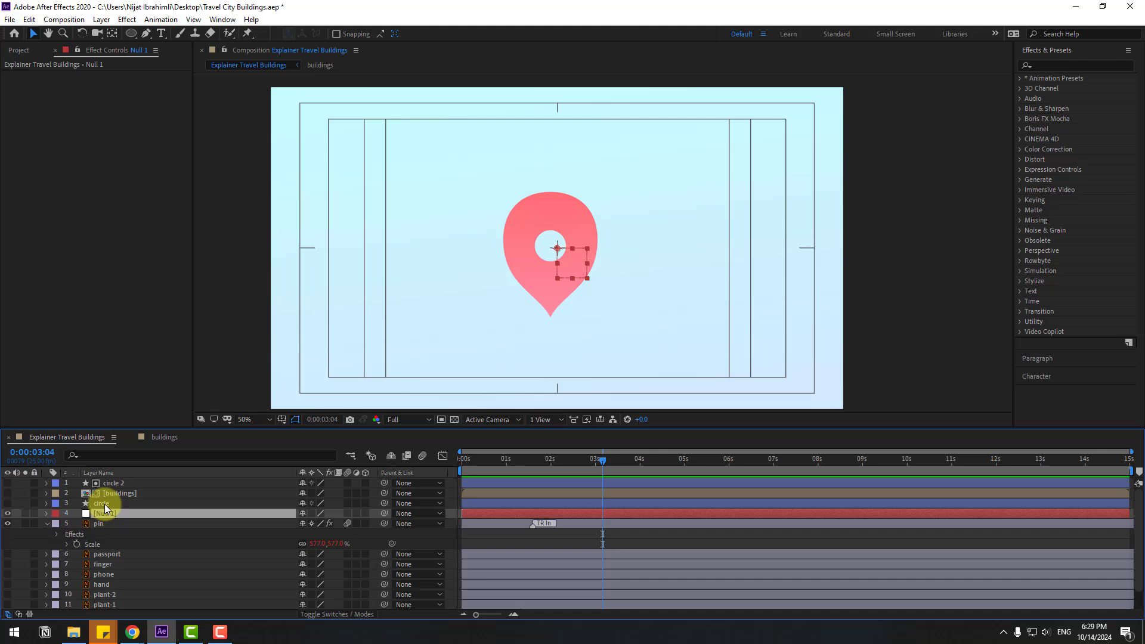
key("Return")
type("C")
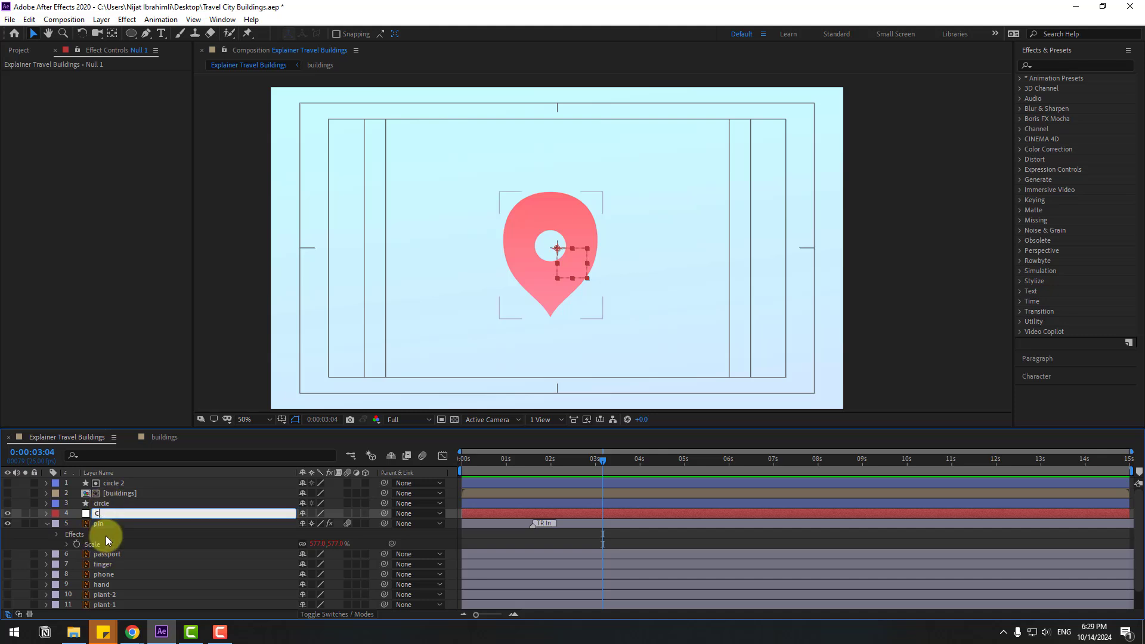
type("amera")
key("Return")
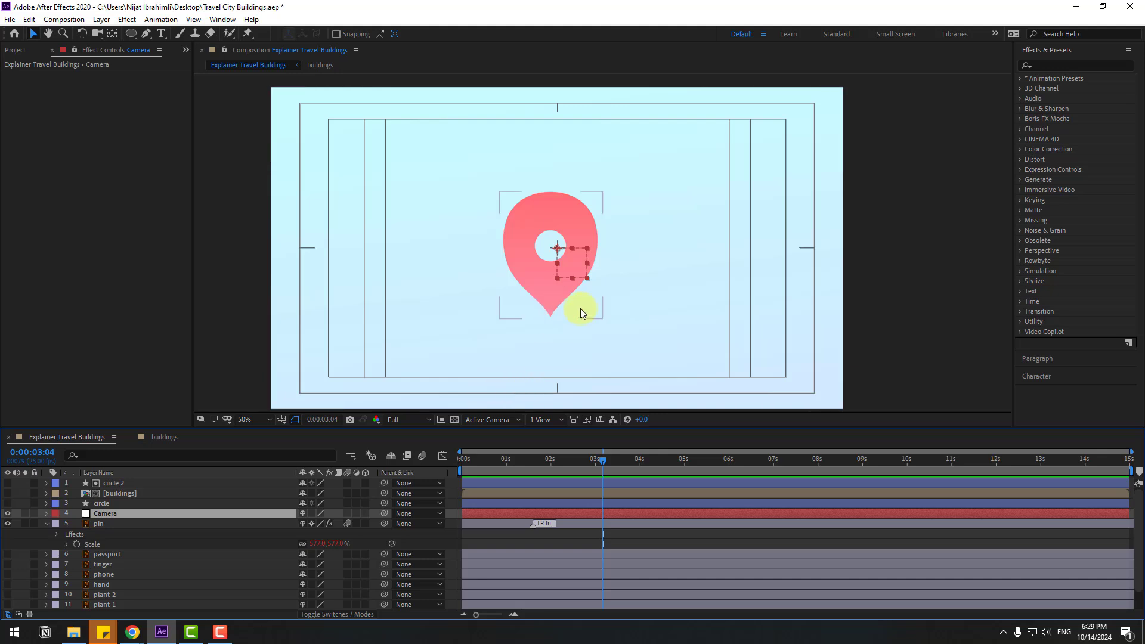
left_click(113, 34)
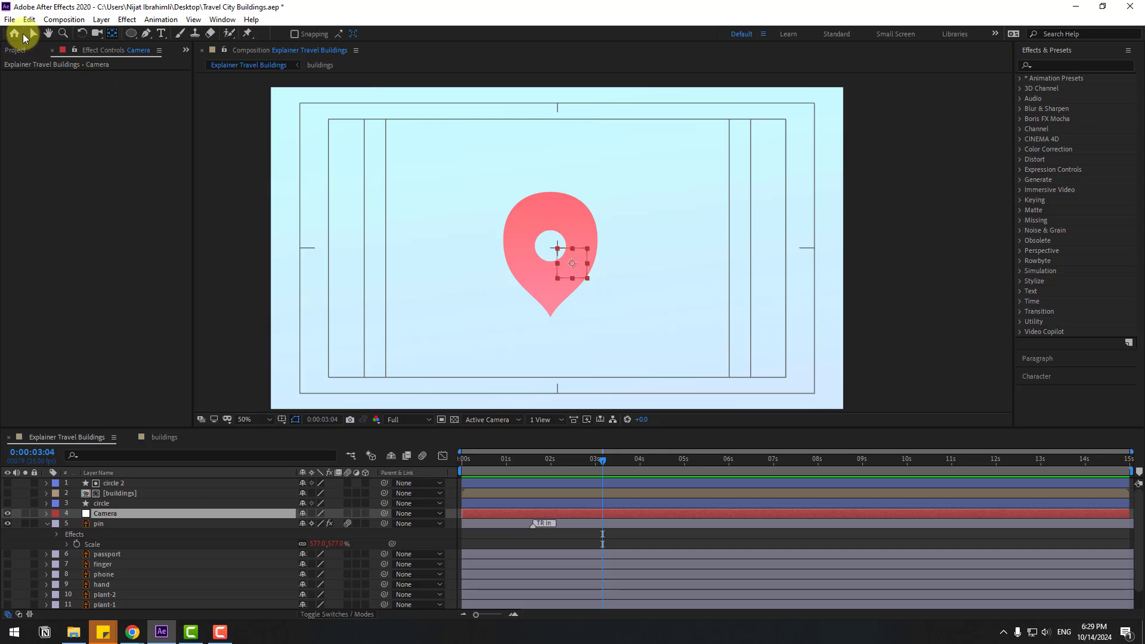
Step: Move Camera to the top, parent the pin and buildings to it, and unhide circle and buildings
left_click(33, 34)
left_click_drag(89, 513, 125, 481)
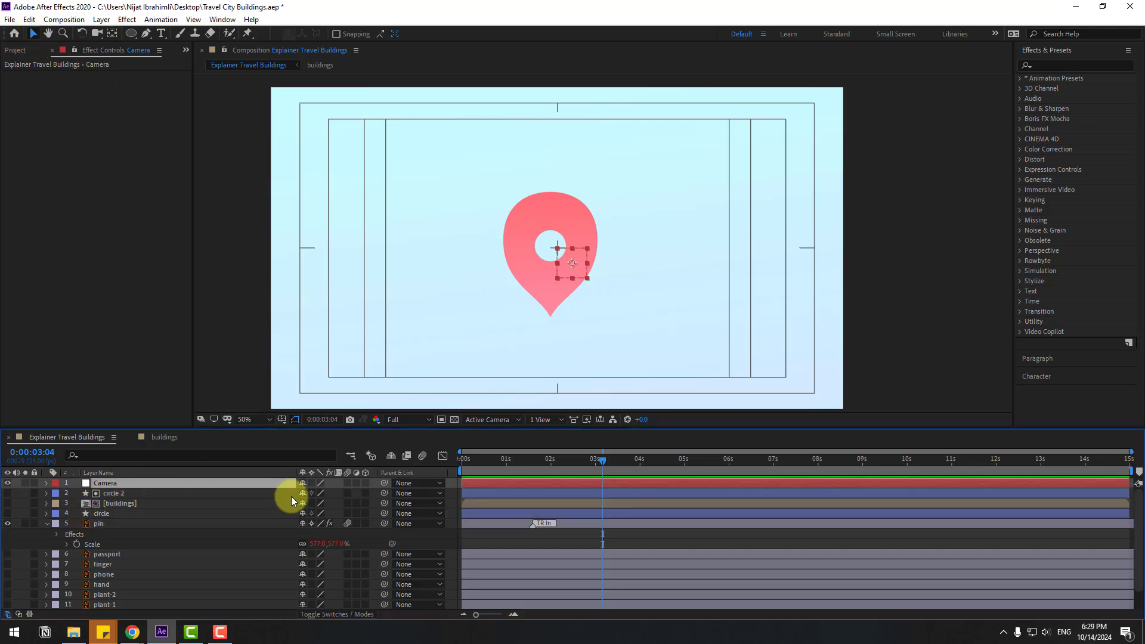
left_click(99, 525)
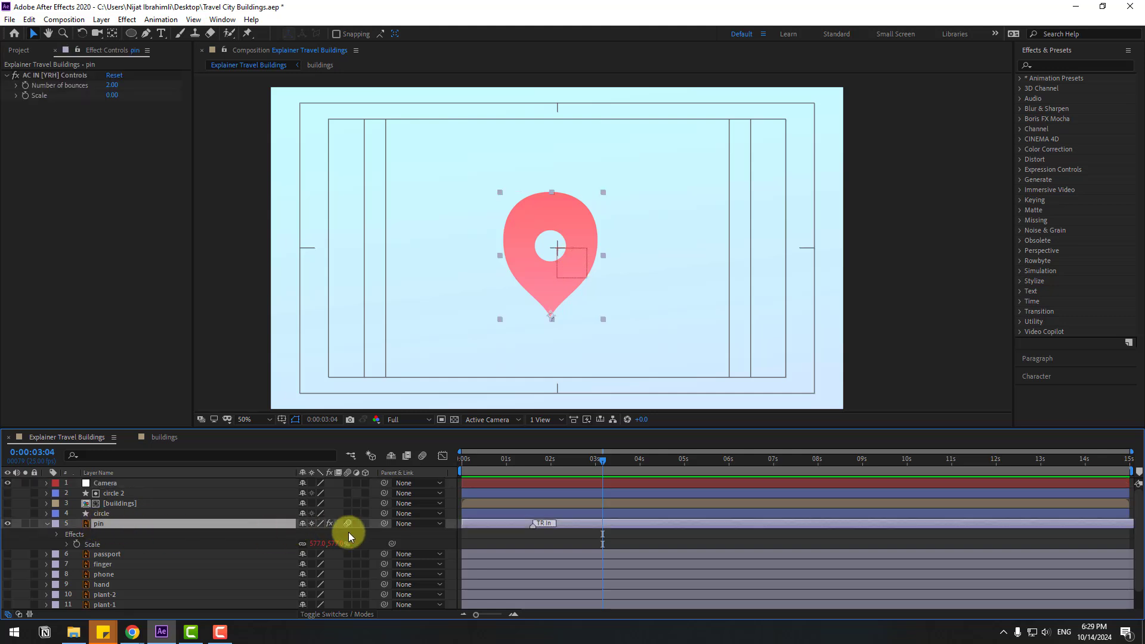
left_click_drag(300, 524, 109, 483)
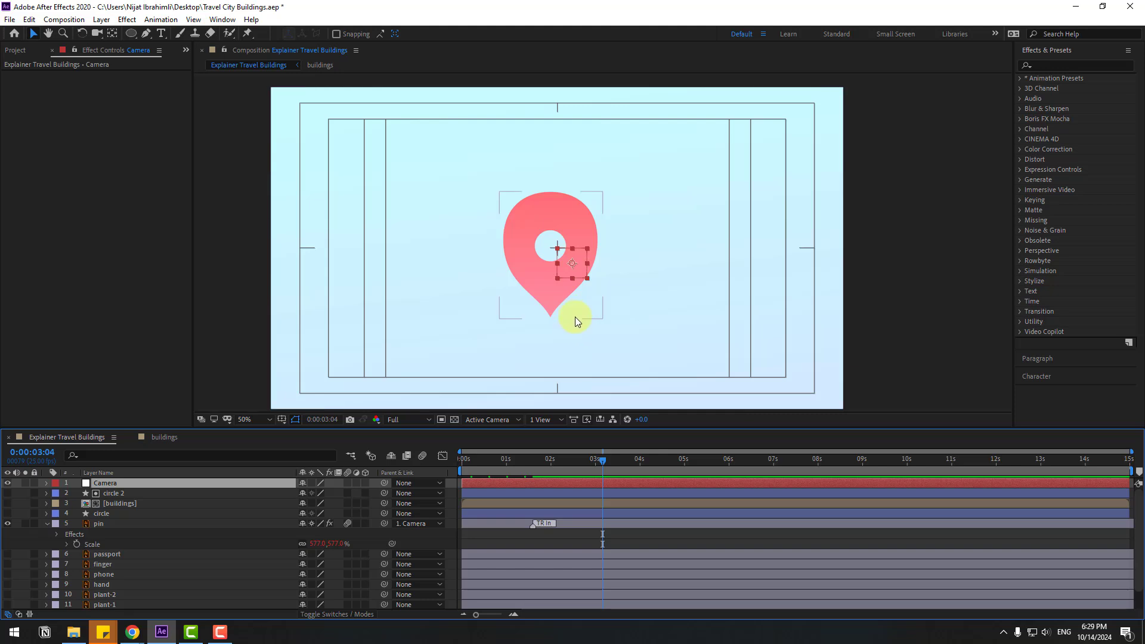
left_click(102, 514)
left_click(8, 514)
left_click(8, 504)
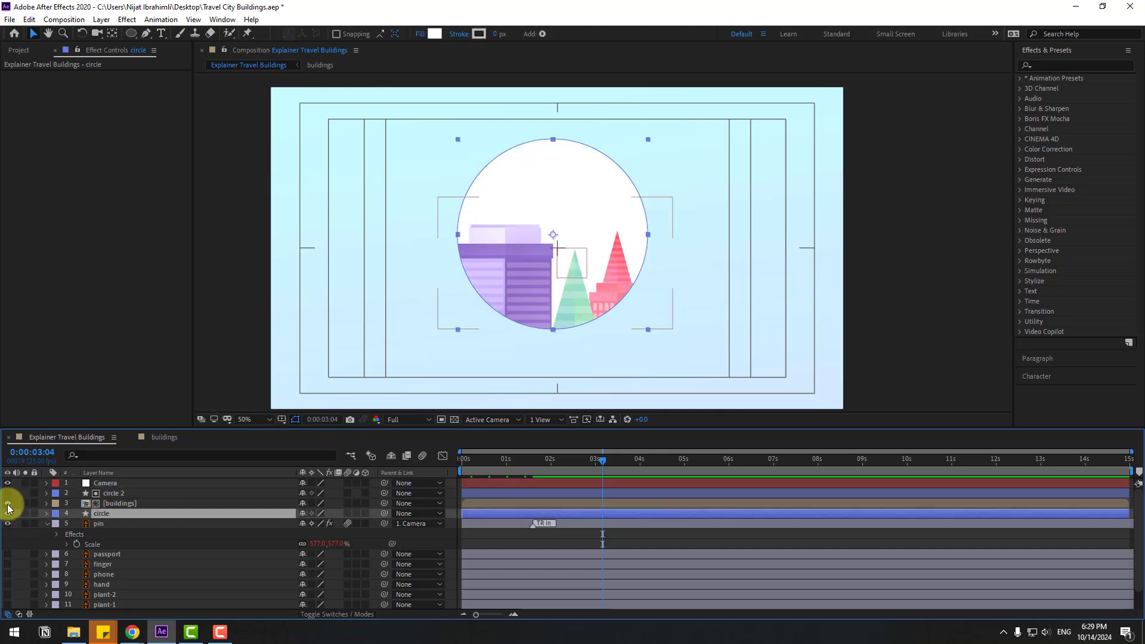
left_click(122, 504)
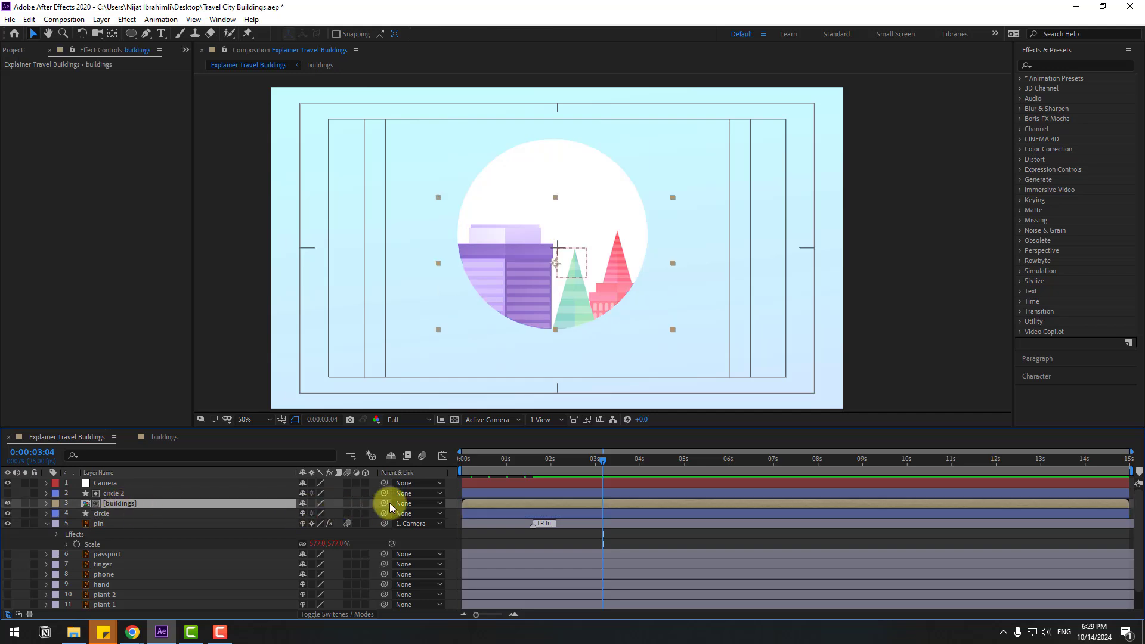
left_click_drag(384, 505, 113, 484)
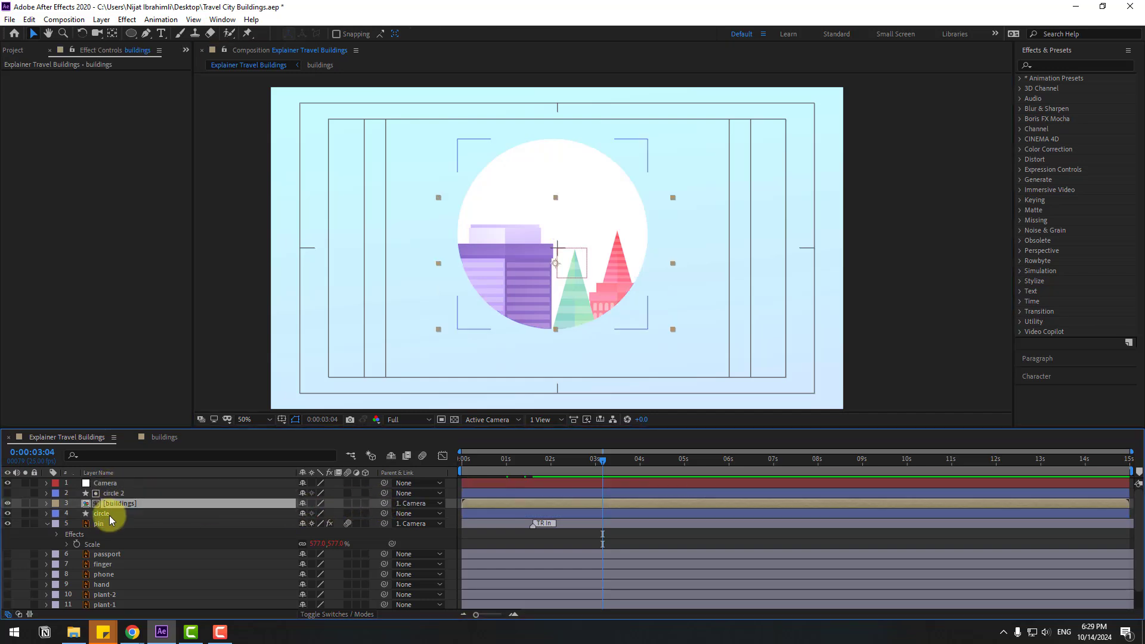
Step: Parent circle to Camera and circle 2 to circle, then test by moving Camera
left_click(110, 514)
left_click_drag(386, 514, 125, 483)
left_click(113, 493)
left_click_drag(384, 493, 99, 513)
left_click(110, 483)
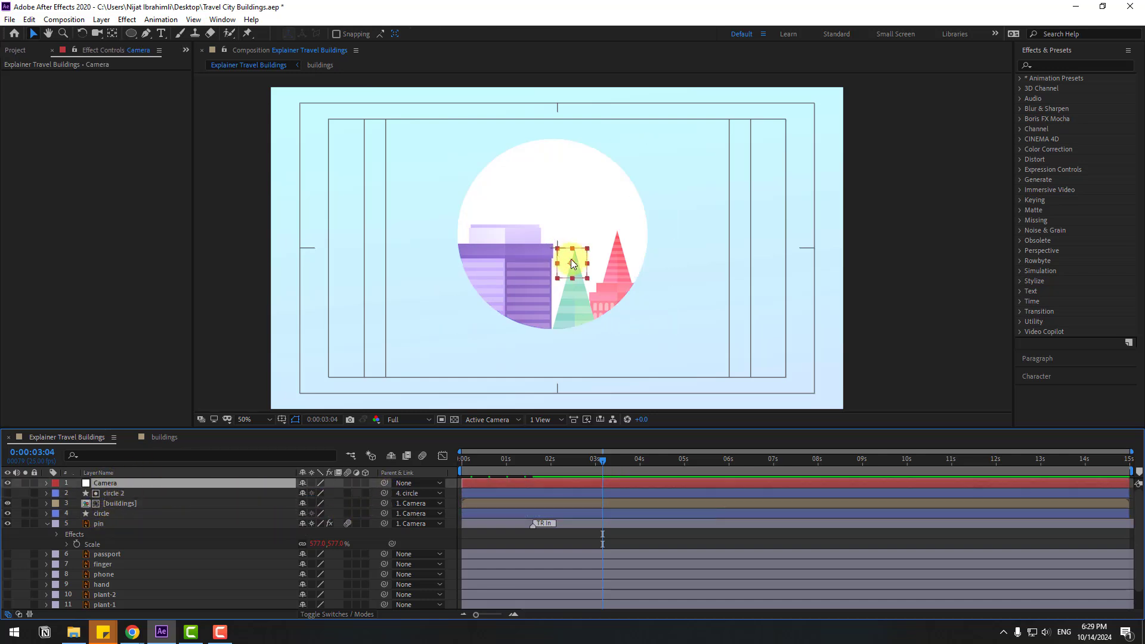
left_click_drag(568, 256, 108, 478)
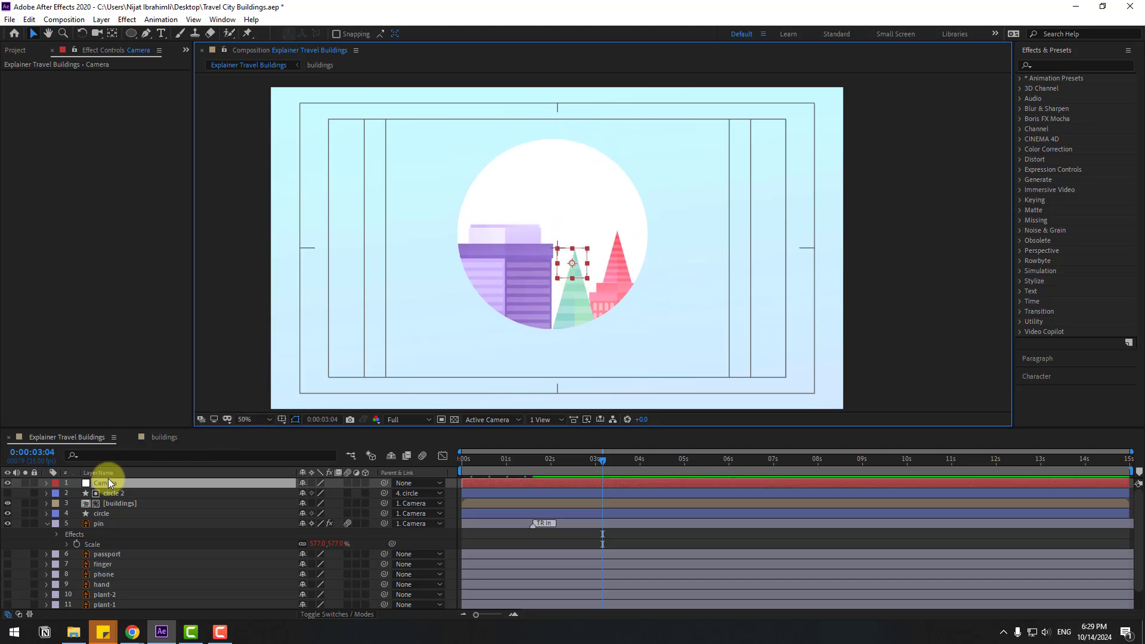
Step: Reparent the buildings to the circle layer and shift Camera to check the rig
left_click(130, 506)
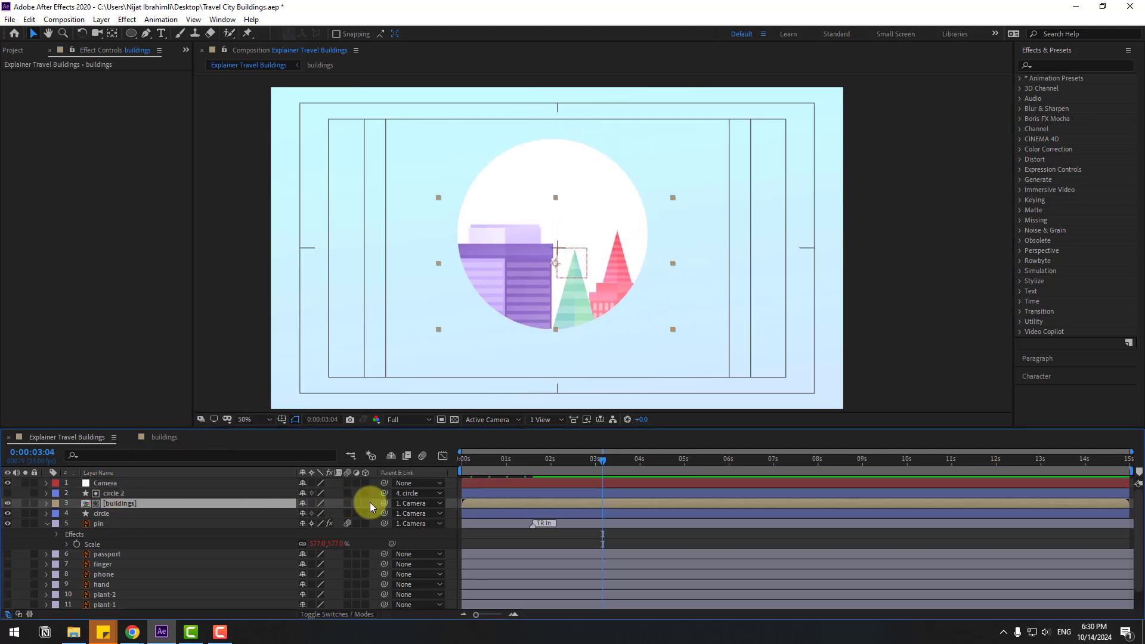
left_click_drag(386, 507, 102, 513)
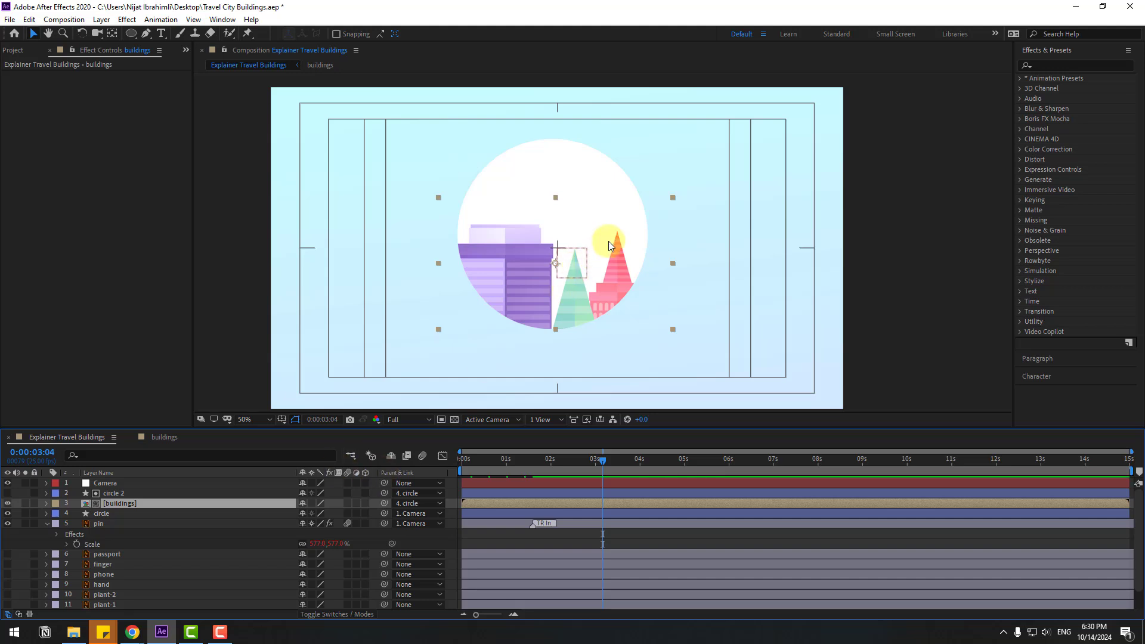
left_click(111, 483)
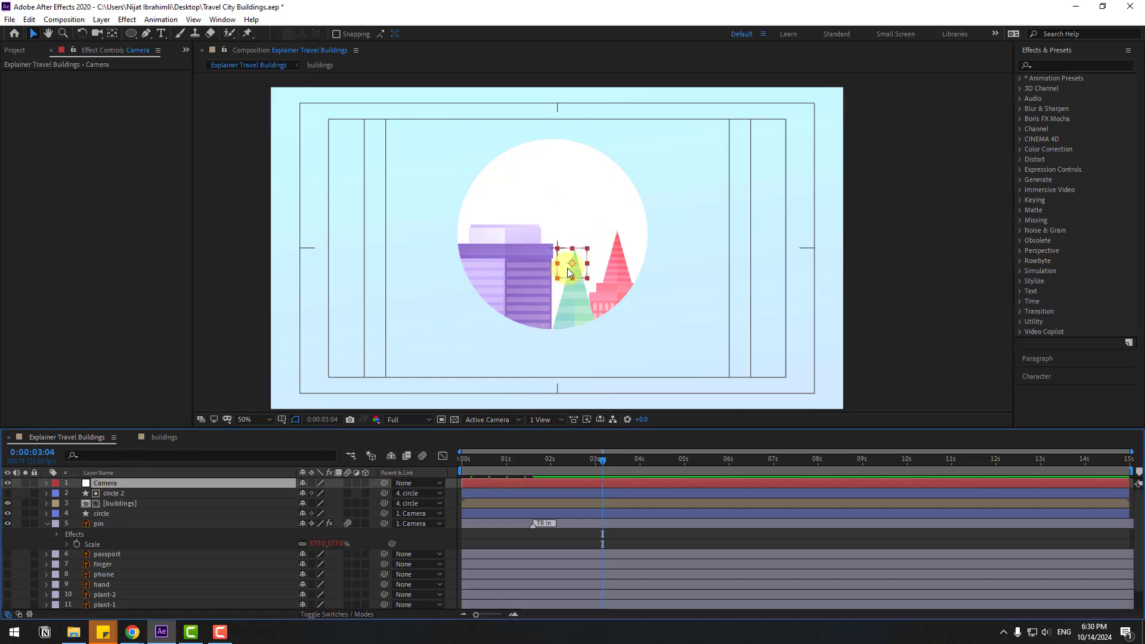
left_click_drag(567, 267, 581, 254)
left_click(105, 514)
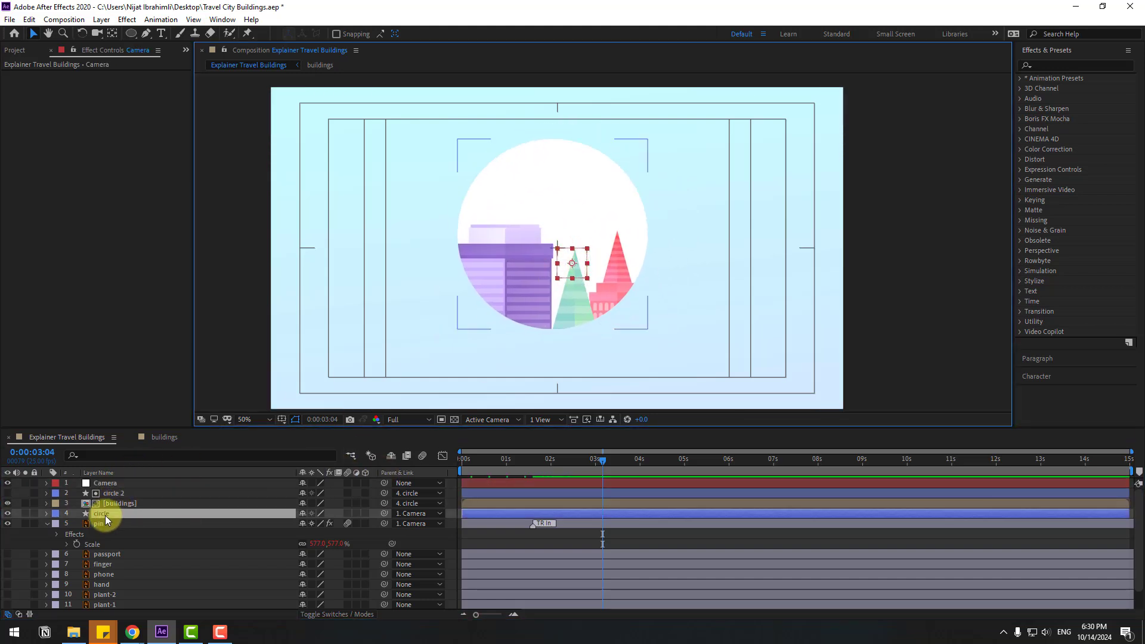
Step: Roughly shrink the circle to about 16% and drag it into the pin's hole
key("s")
left_click_drag(315, 529, 269, 524)
scroll(600, 281, "up", 2)
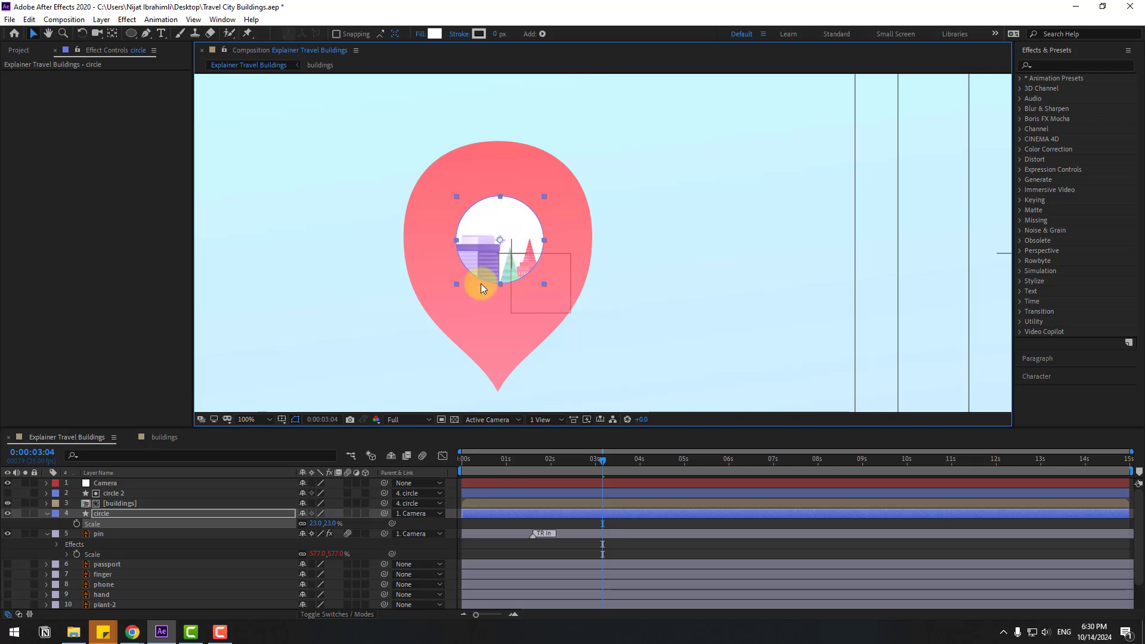
left_click_drag(315, 523, 316, 523)
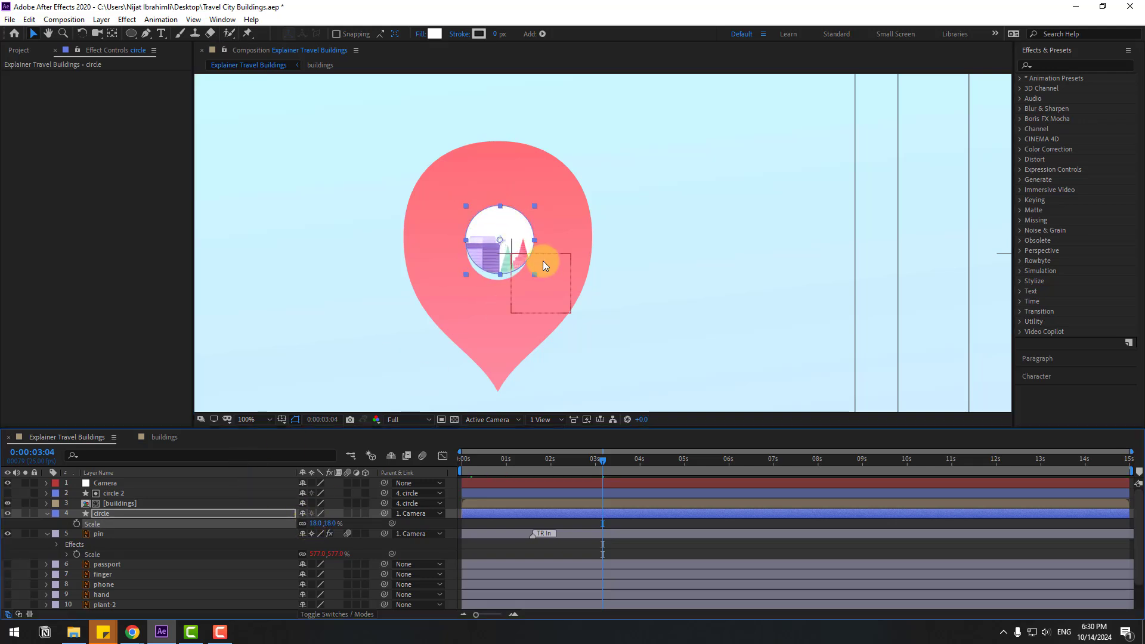
scroll(543, 260, "up", 2)
left_click_drag(495, 210, 667, 204)
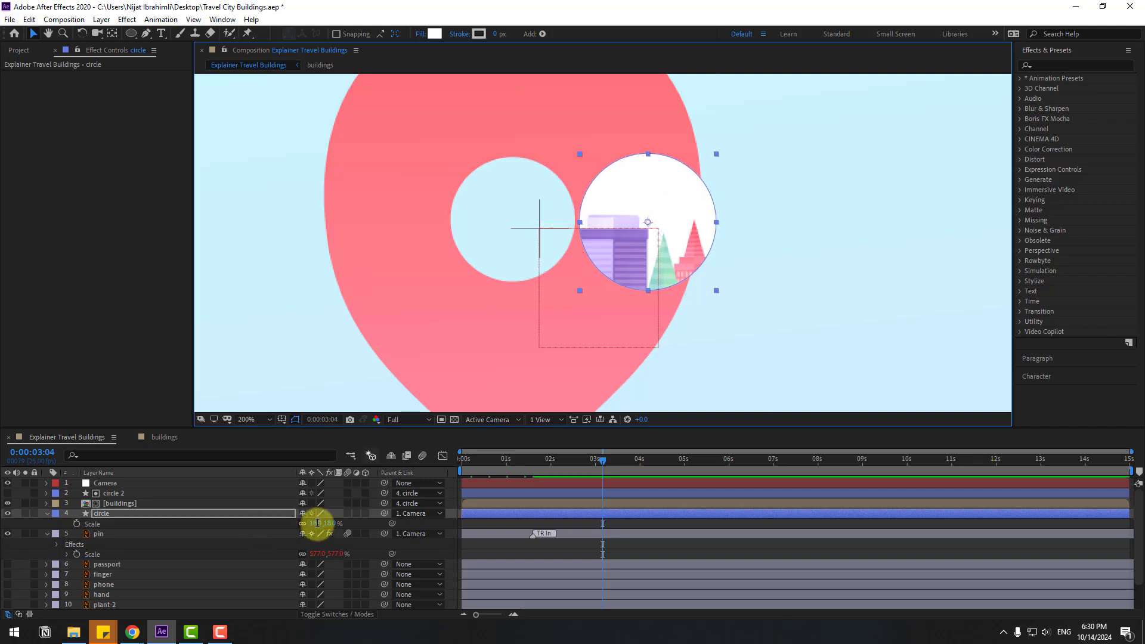
left_click_drag(316, 523, 312, 523)
left_click_drag(676, 212, 711, 224)
left_click_drag(342, 524, 338, 525)
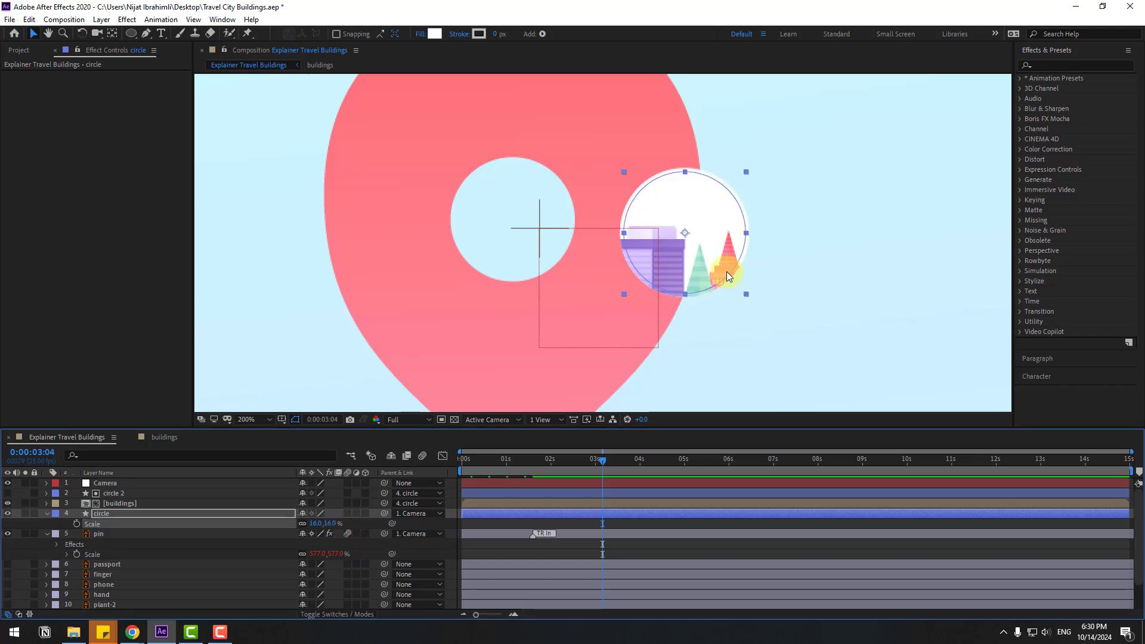
left_click_drag(726, 270, 527, 203)
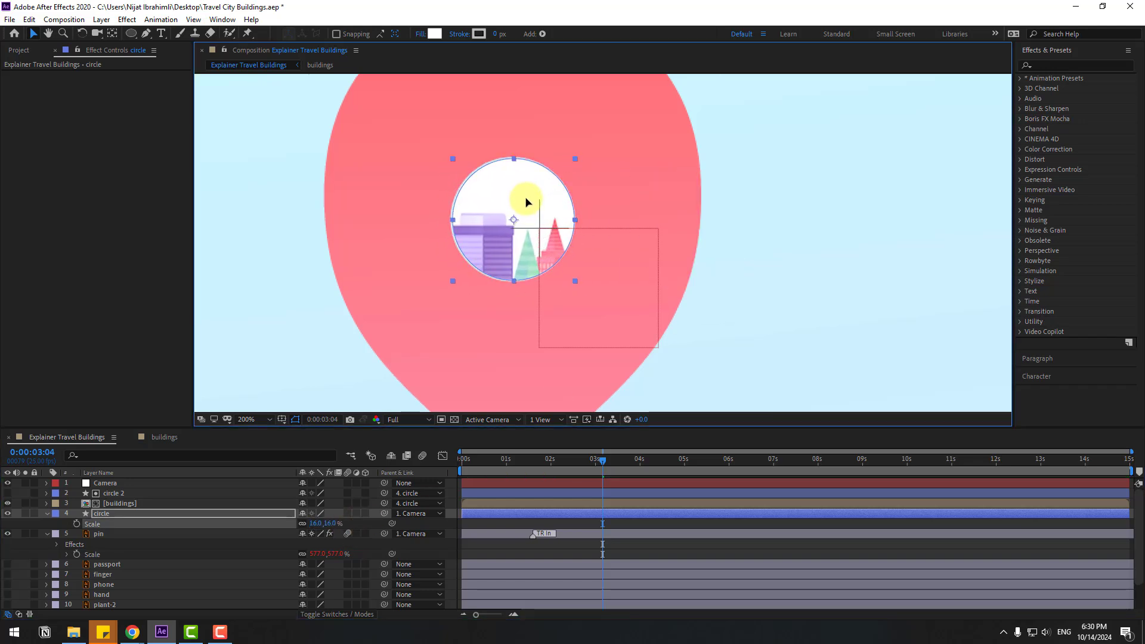
Step: Set the circle's scale to exactly 17% and nudge it centred in the hole
left_click(315, 524)
type("17")
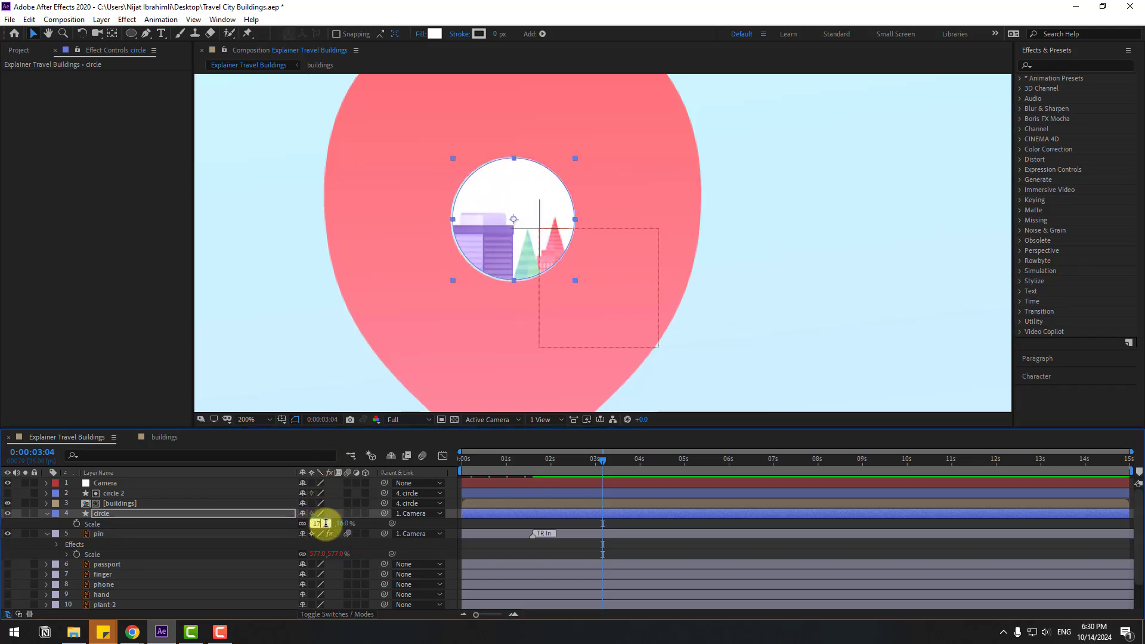
key("Return")
left_click_drag(531, 190, 529, 197)
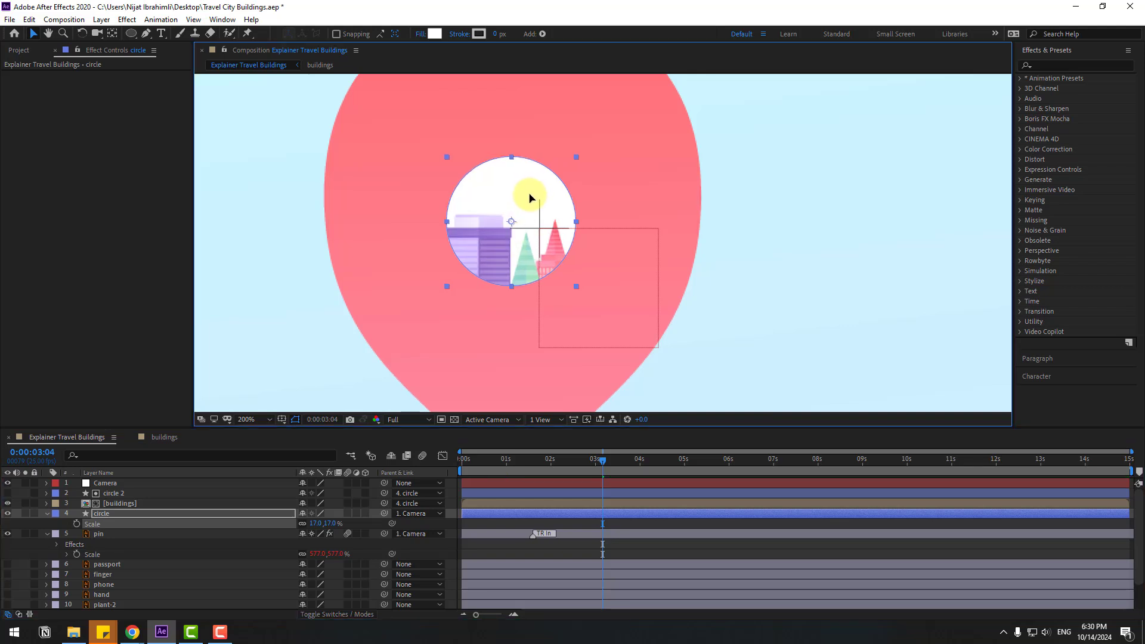
left_click(637, 525)
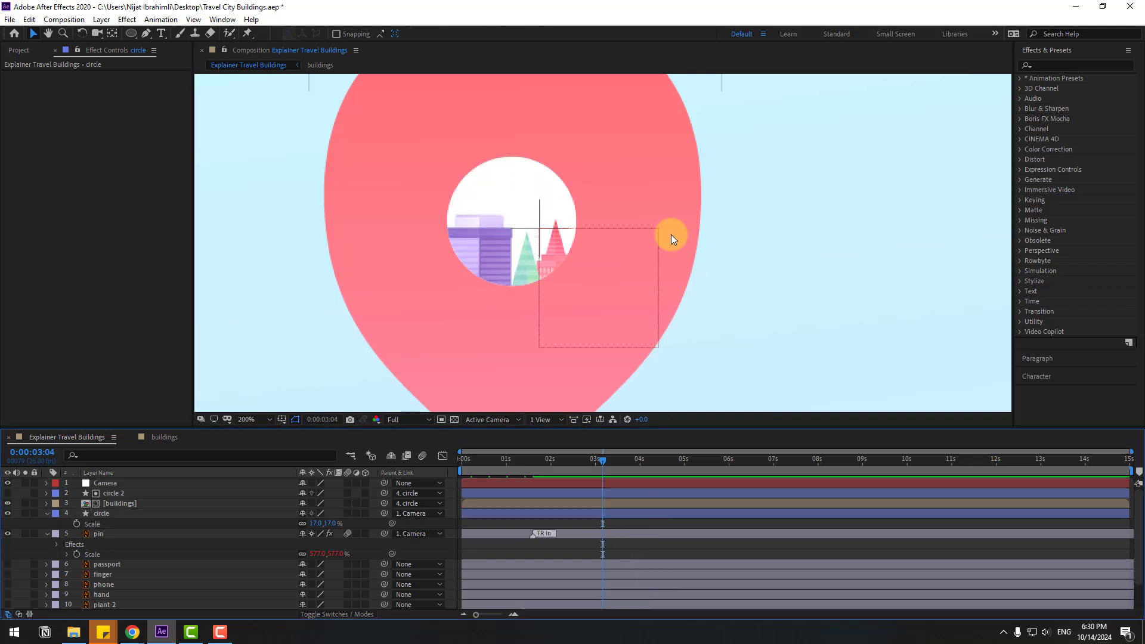
scroll(671, 235, "down", 3)
Step: Set starting Scale and Position keyframes on the Camera null at 1:15
left_click(554, 484)
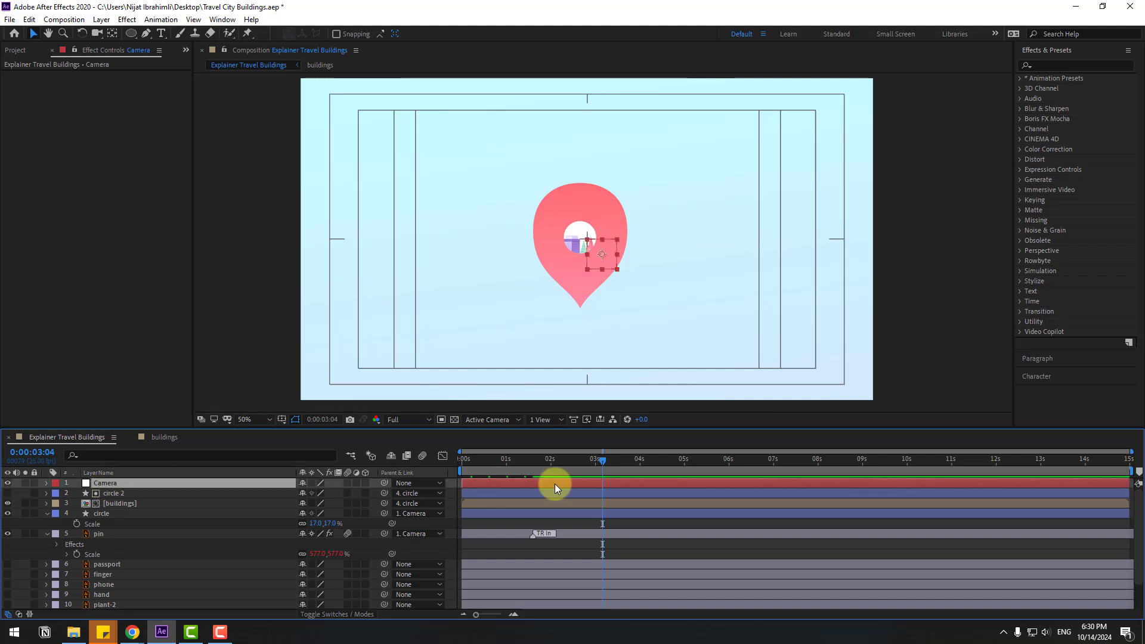
left_click_drag(457, 467, 517, 470)
key("s")
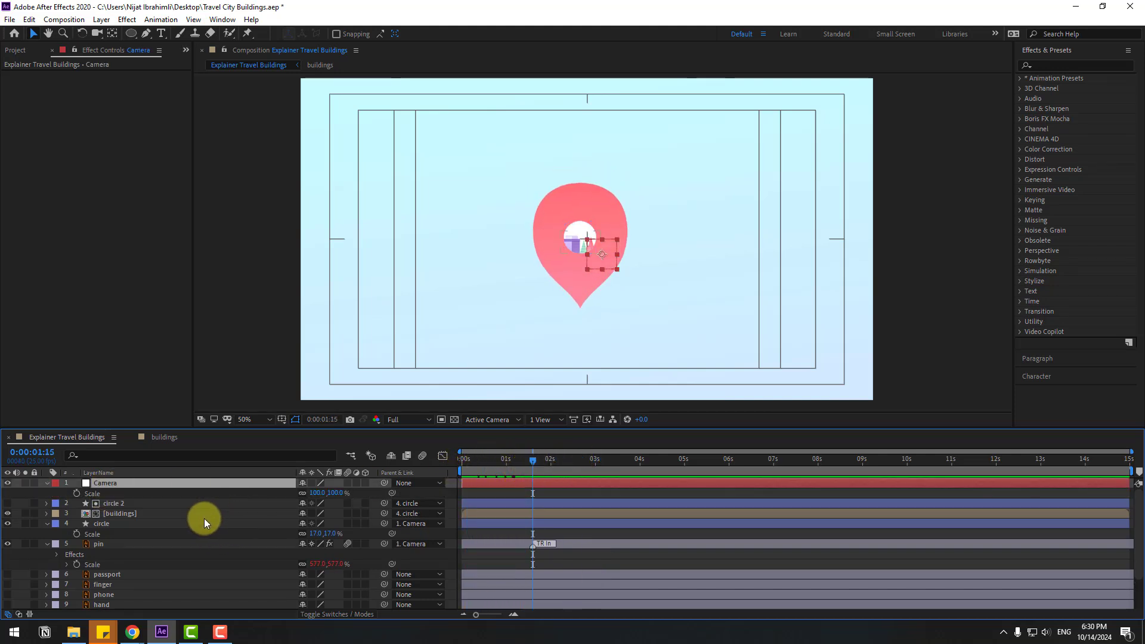
left_click(76, 493)
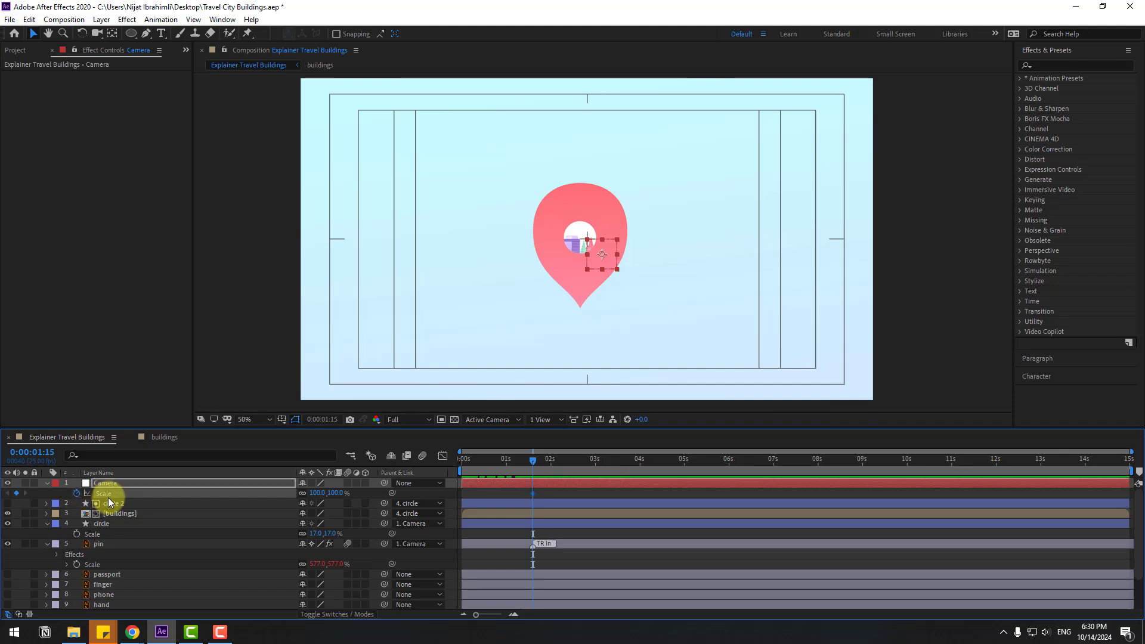
key("shift+p")
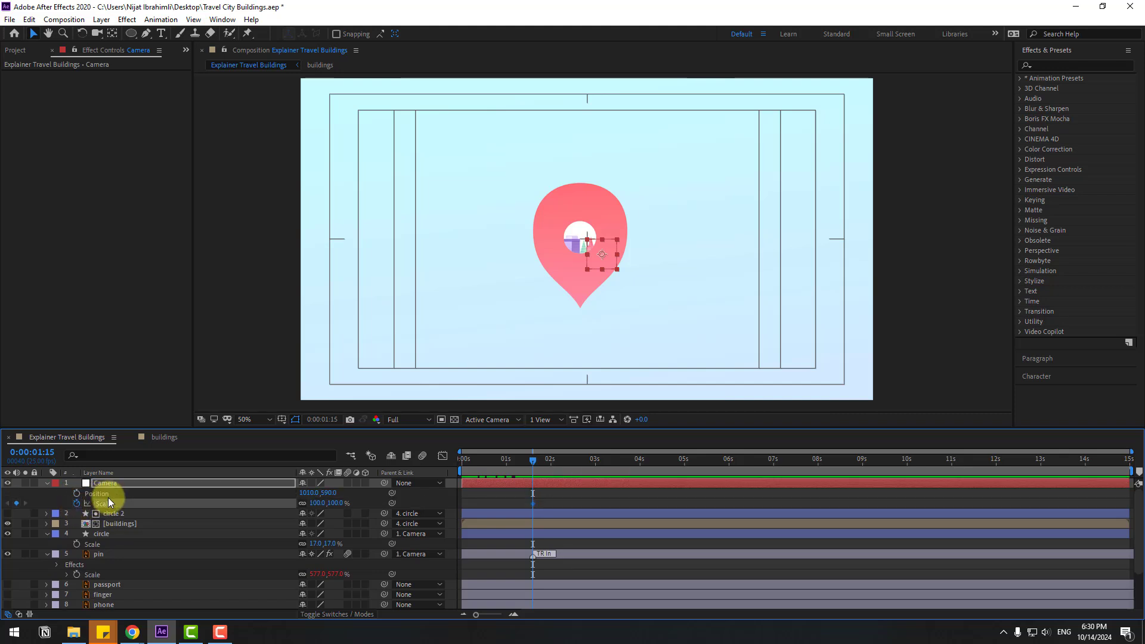
left_click(75, 494)
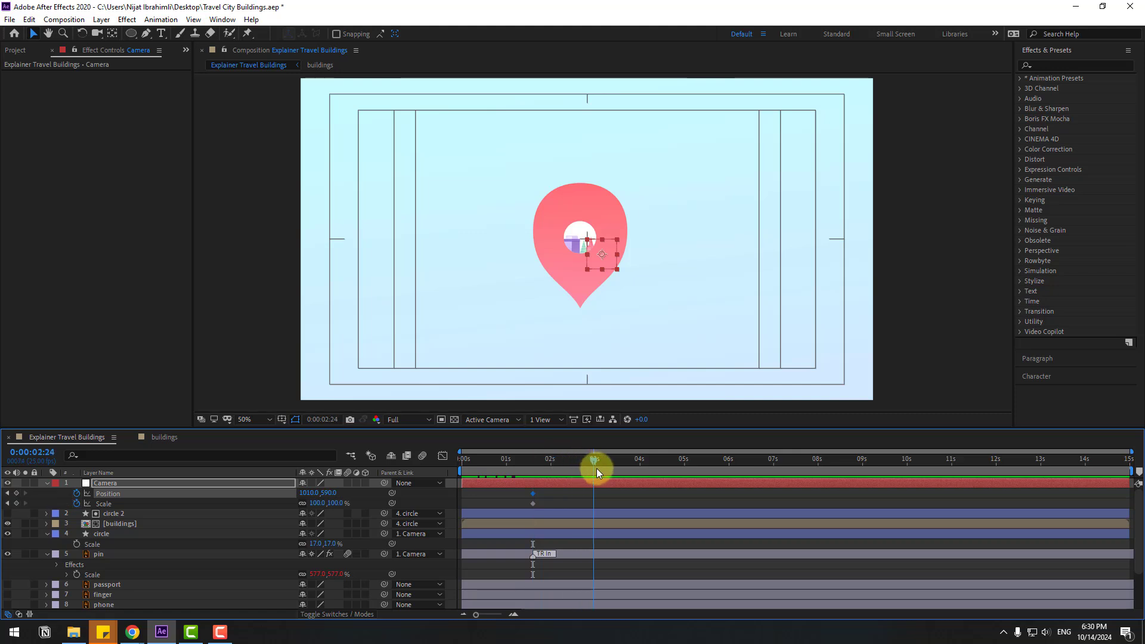
Step: At 3:10, zoom the Camera to 1518% and position it over the buildings
left_click_drag(597, 468, 614, 470)
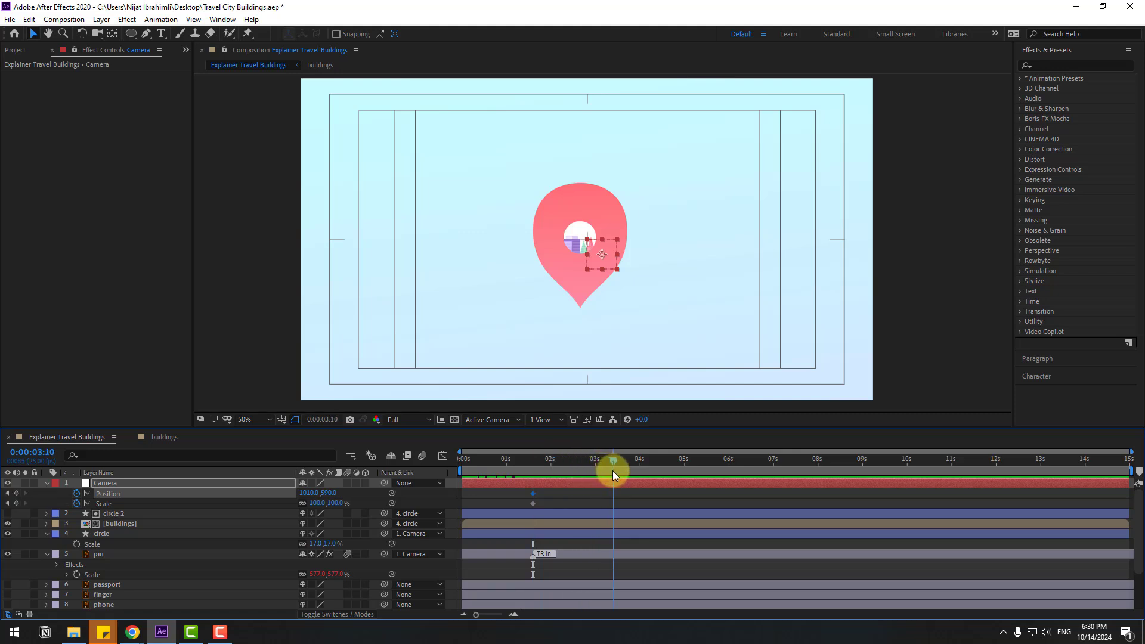
left_click(592, 496)
left_click_drag(313, 504, 332, 503)
left_click_drag(614, 245, 679, 282)
left_click(322, 504)
left_click_drag(316, 504, 797, 287)
left_click(317, 504)
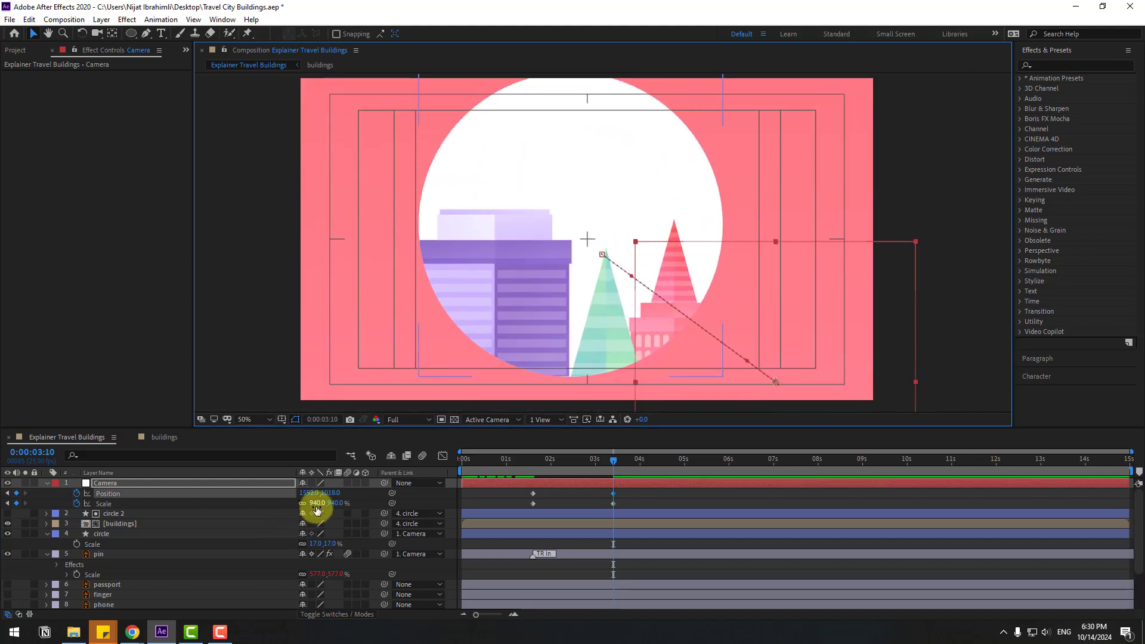
left_click_drag(317, 508, 844, 331)
left_click(615, 471)
left_click_drag(614, 464, 510, 477)
Step: Apply Easy Ease to the Camera keyframes and shift the speed peak later and higher
left_click_drag(616, 498, 517, 510)
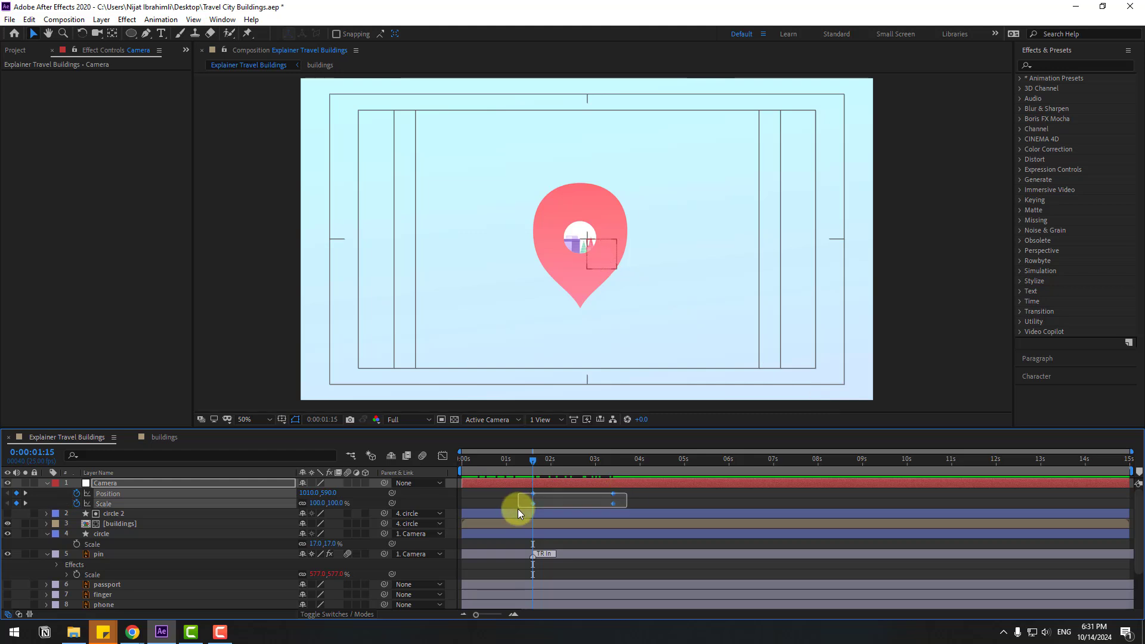
right_click(533, 503)
mouse_move(544, 496)
left_click(705, 535)
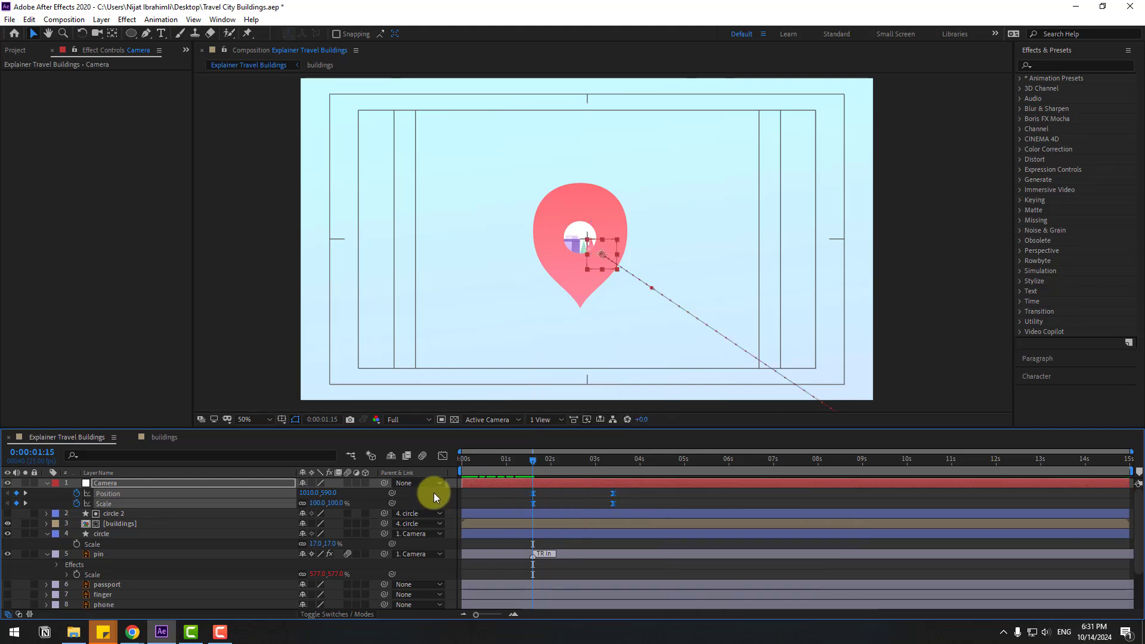
left_click(443, 455)
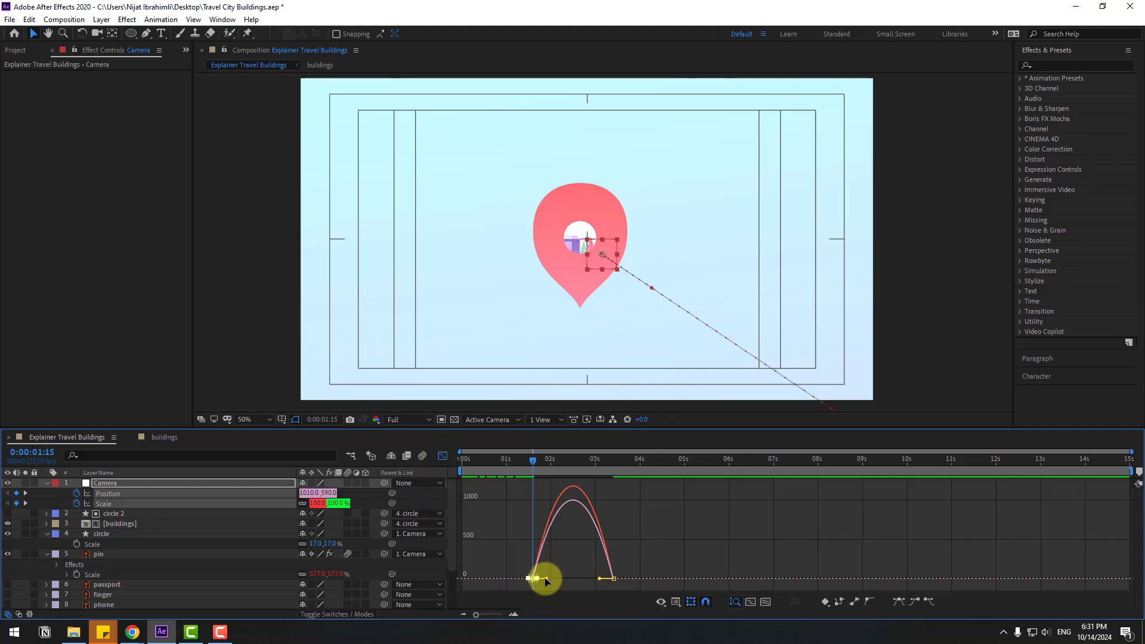
left_click_drag(545, 579, 565, 580)
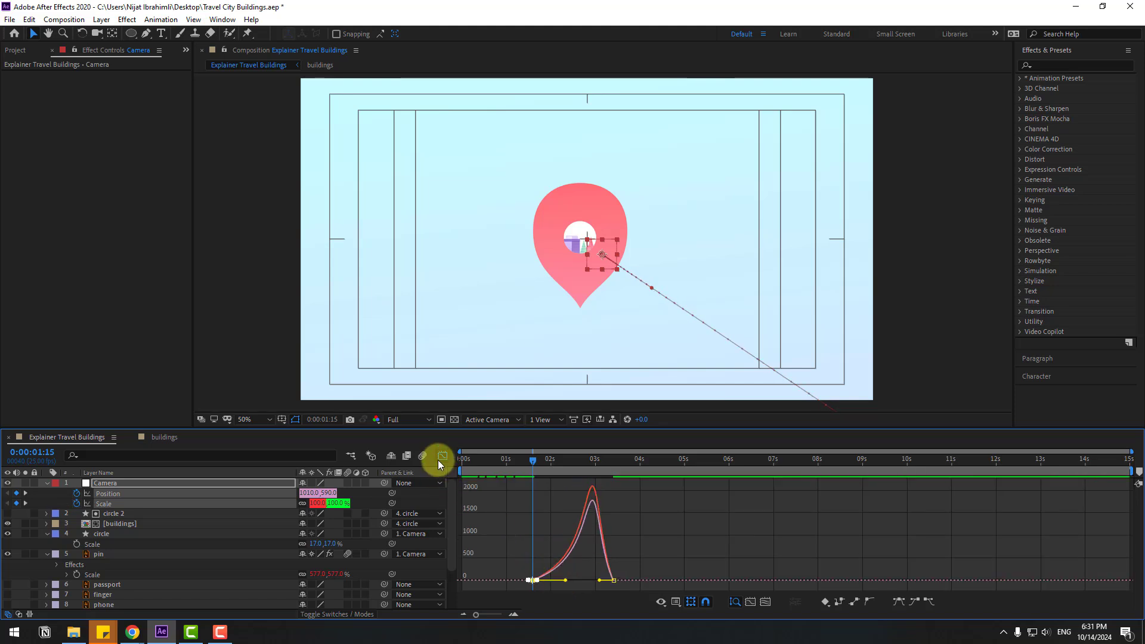
left_click(443, 456)
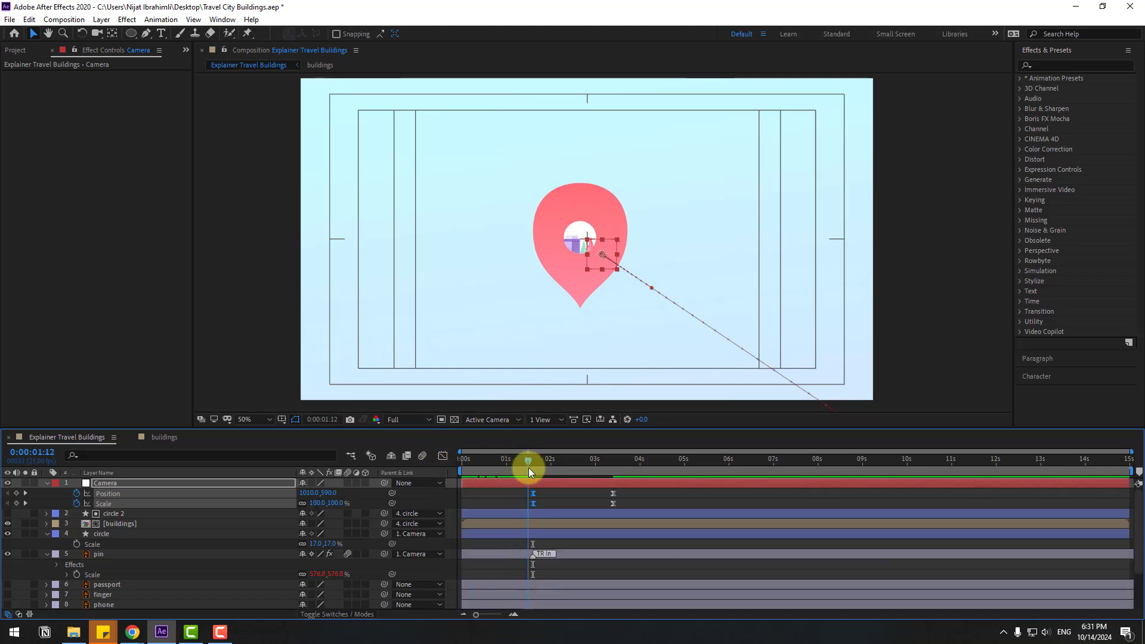
Step: At 1:15, select the buildings and circle layers together
left_click(531, 468)
left_click(115, 523)
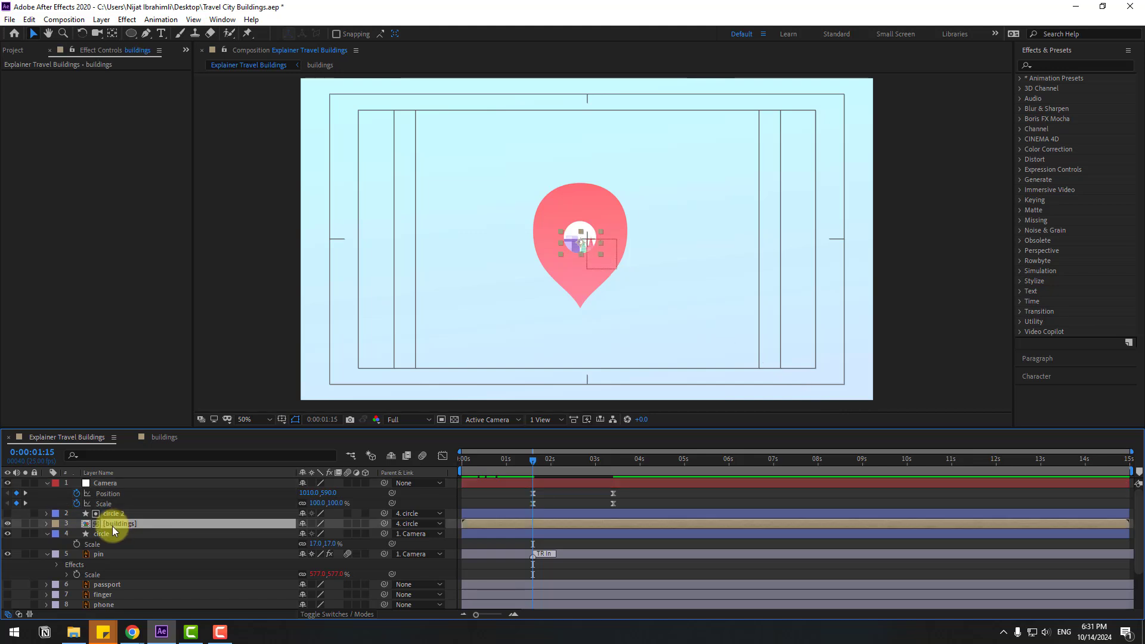
left_click(110, 535, "ctrl")
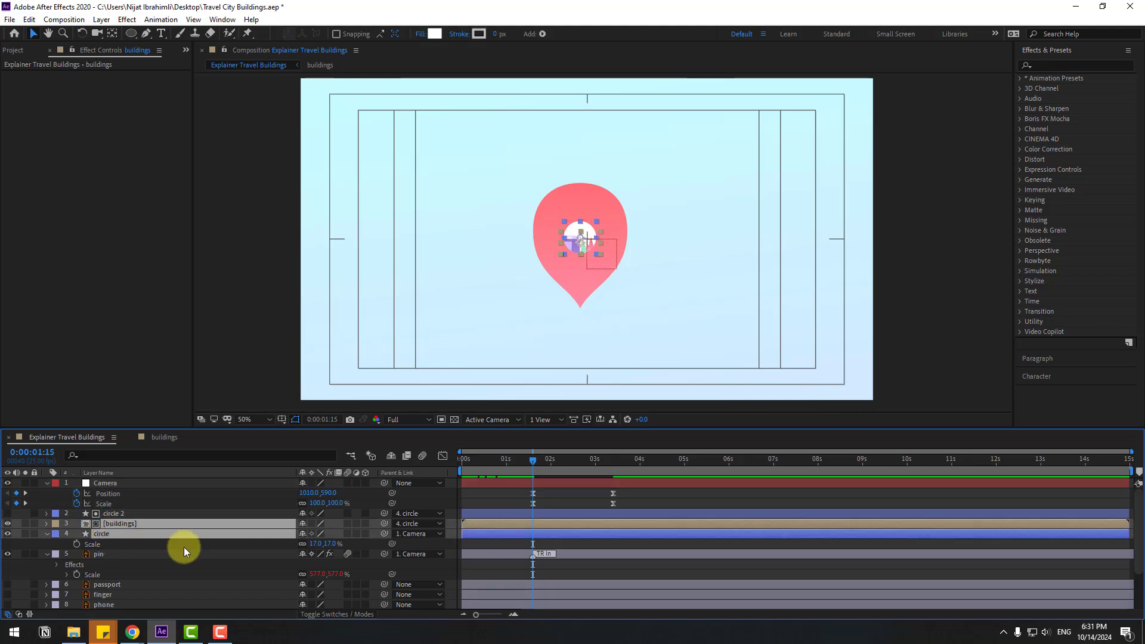
Step: Keyframe the buildings and circle opacity from 0% at 1:15 to 100% at 2:19
key("t")
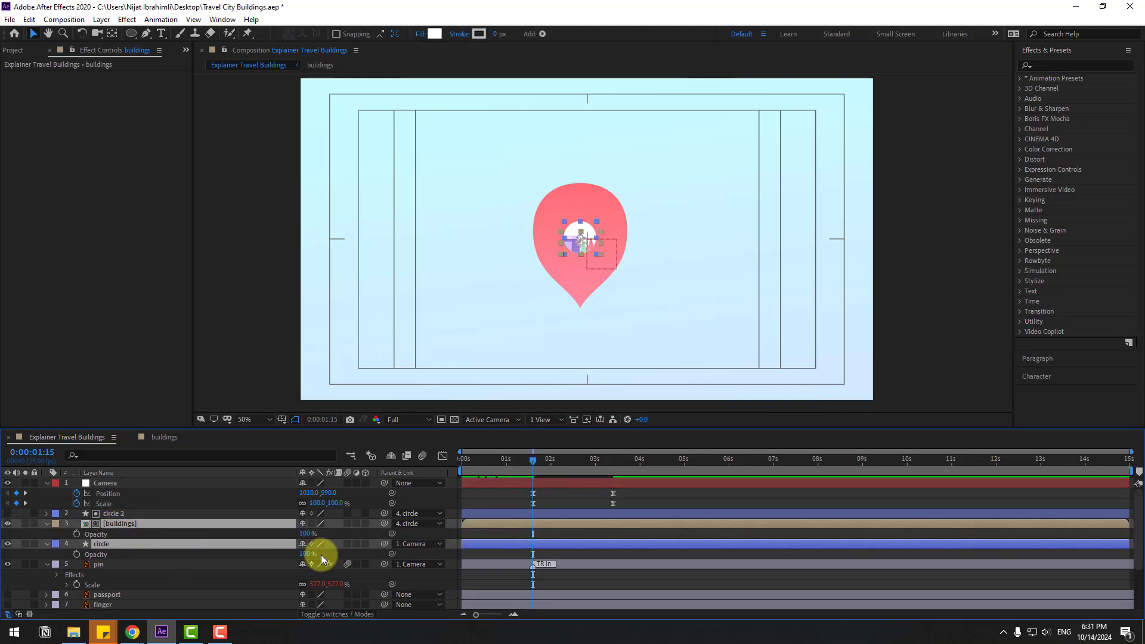
left_click_drag(305, 539, 223, 553)
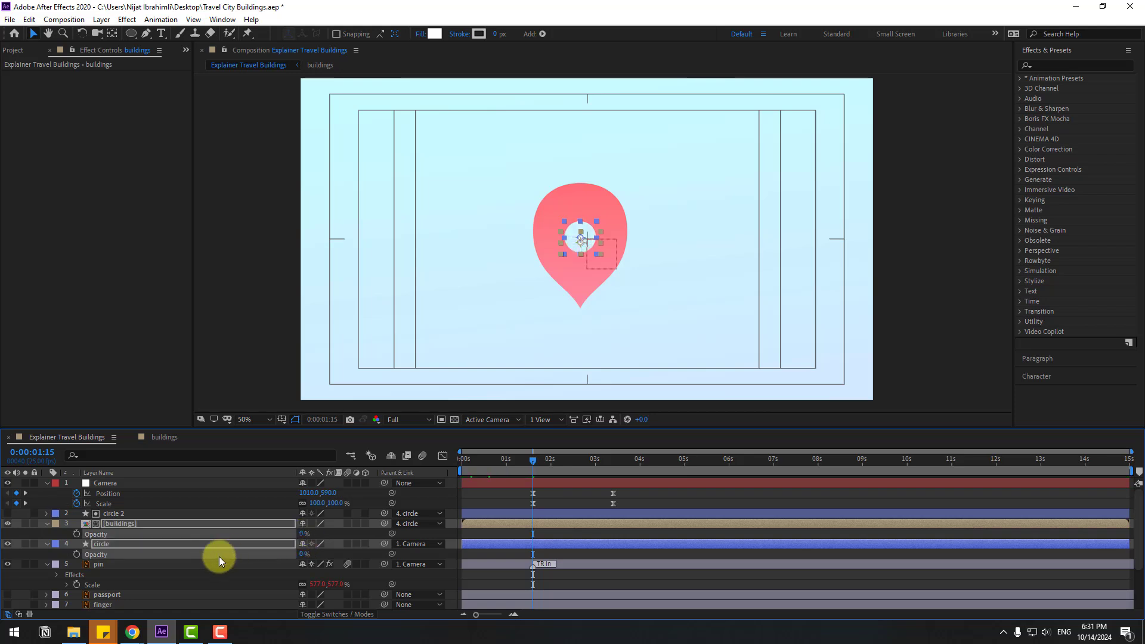
left_click(76, 535)
left_click_drag(552, 462, 585, 463)
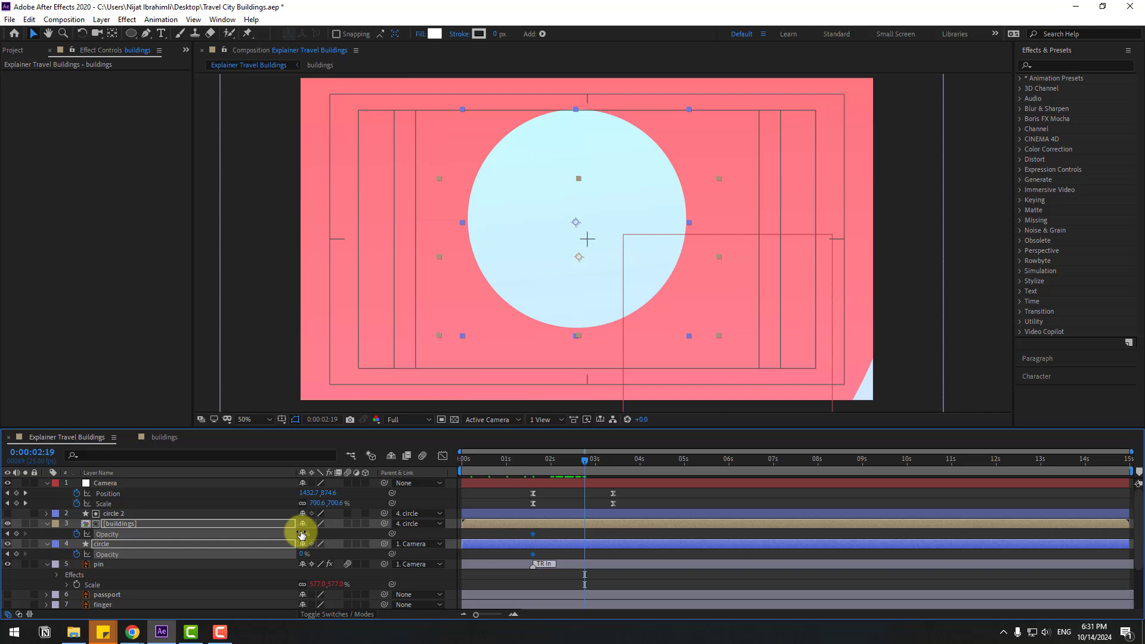
left_click_drag(301, 535, 473, 529)
Step: Apply Easy Ease In to the four opacity keyframes and check the fade at 1:22
left_click_drag(598, 530, 529, 557)
right_click(533, 554)
mouse_move(572, 546)
left_click(705, 480)
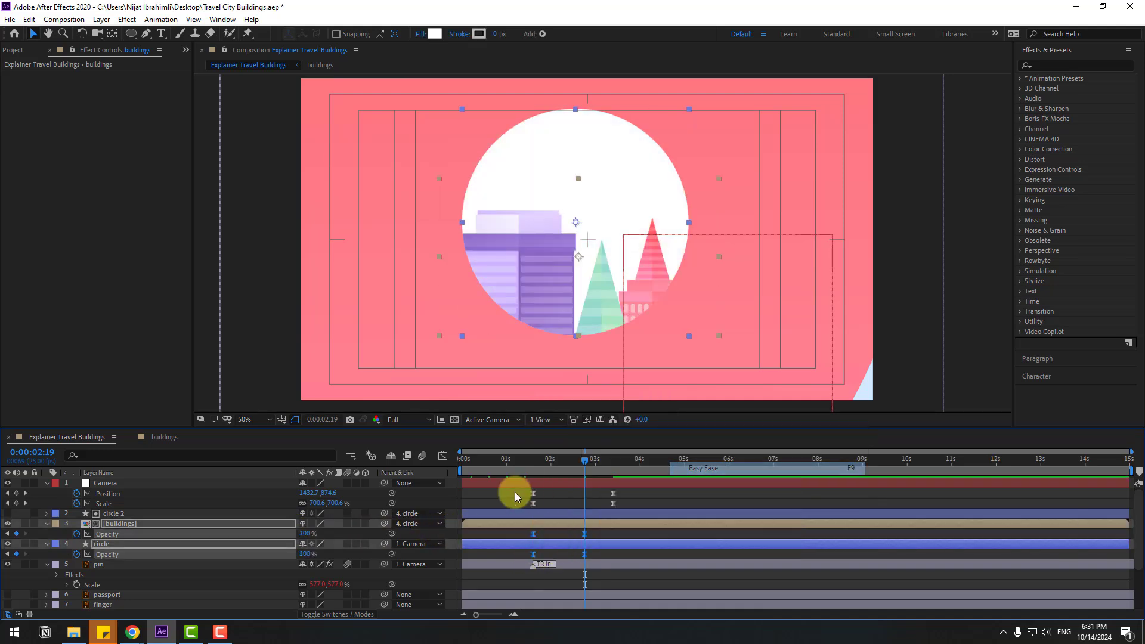
left_click_drag(510, 463, 613, 471)
Step: At 3:10, raise the Camera's scale to 2047% and reposition it to frame the buildings
left_click(110, 494)
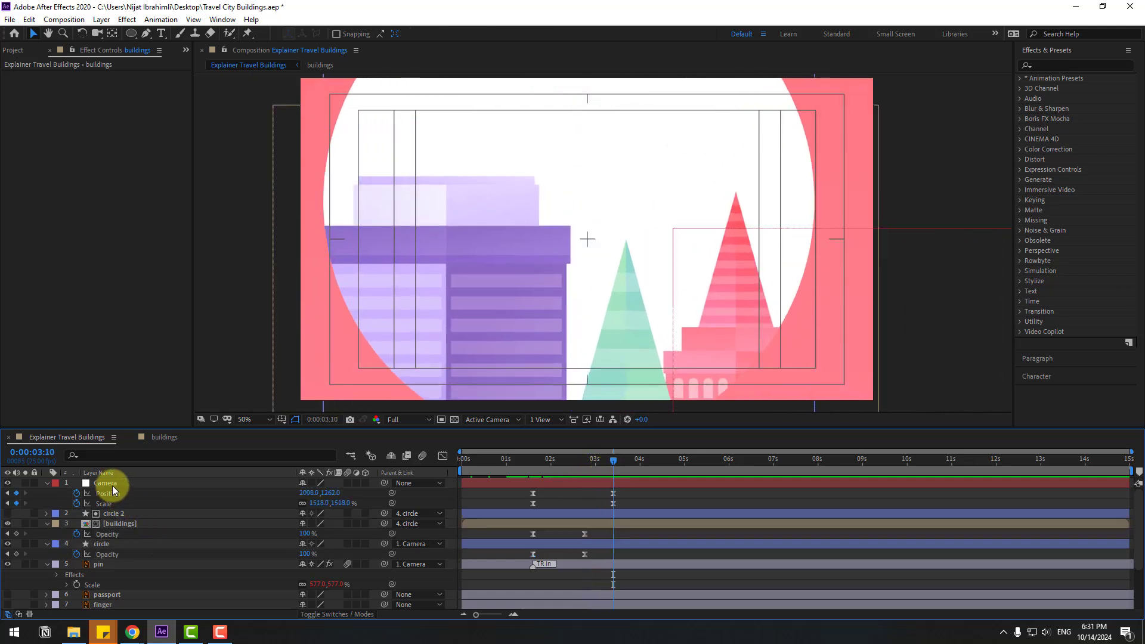
left_click(112, 486)
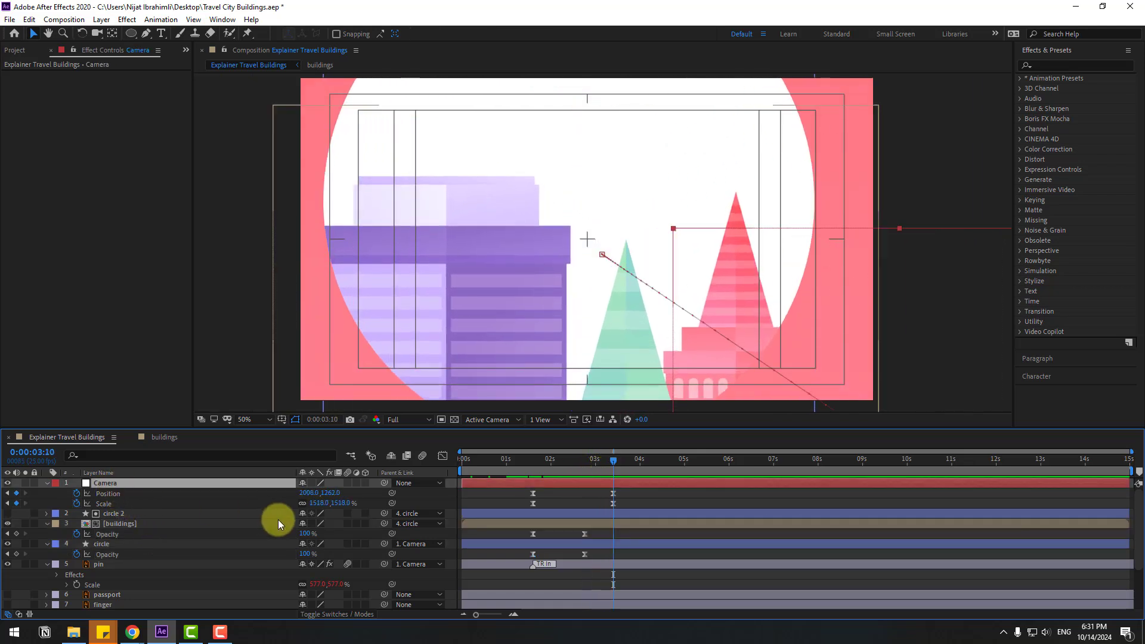
left_click_drag(321, 504, 475, 468)
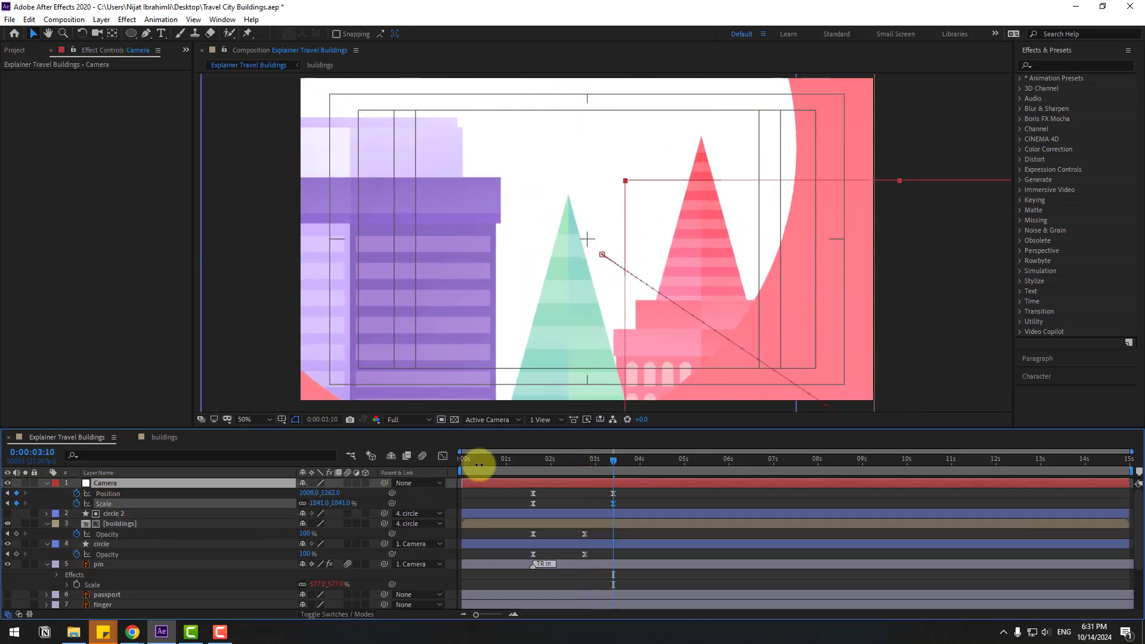
scroll(735, 295, "down", 2)
left_click_drag(668, 246, 717, 292)
left_click_drag(325, 495, 849, 367)
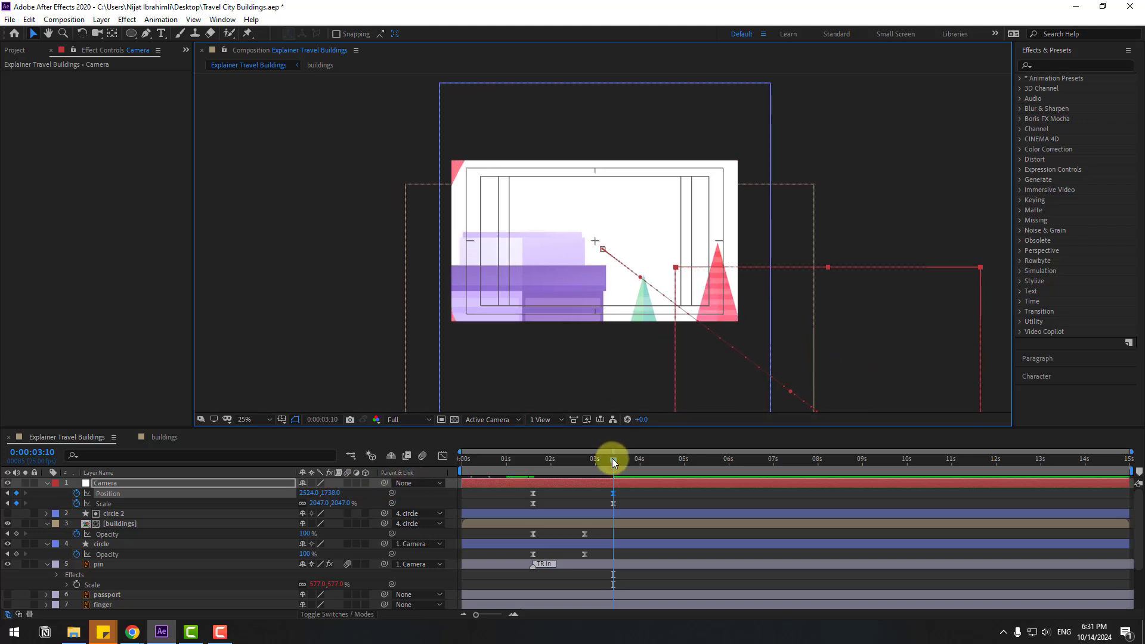
mouse_move(614, 462)
left_mouse_down()
mouse_move(564, 460)
mouse_move(596, 463)
left_mouse_up()
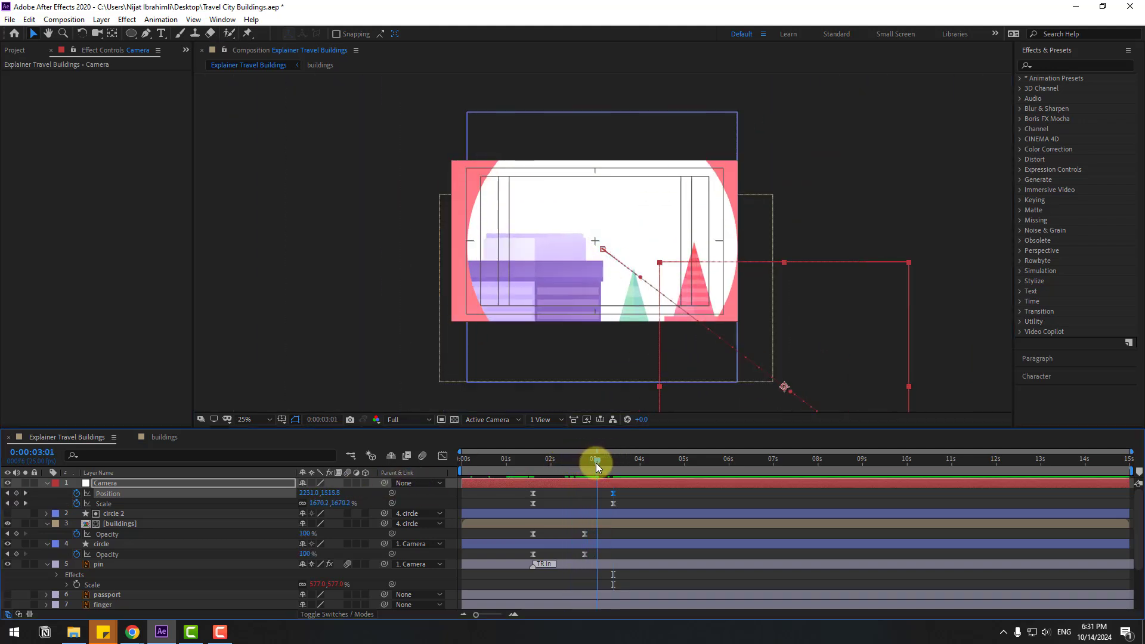
left_click(130, 555)
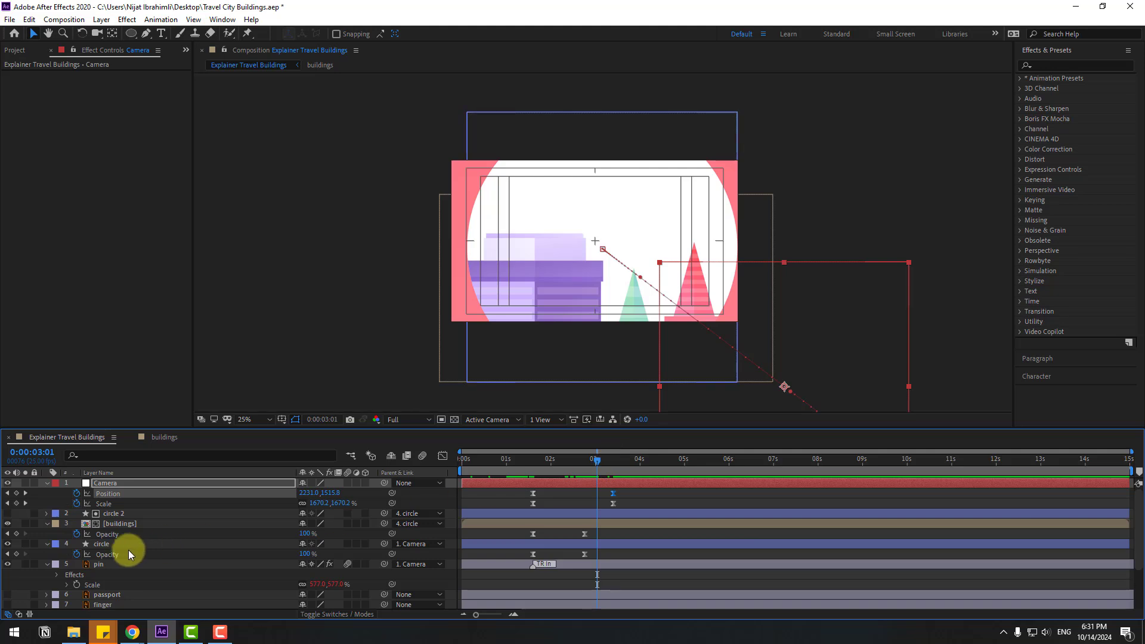
Step: Keyframe the pin's Scale to 629% at 3:10 and move the earlier 577% keyframe to about 3:00
left_click(101, 566)
key("u")
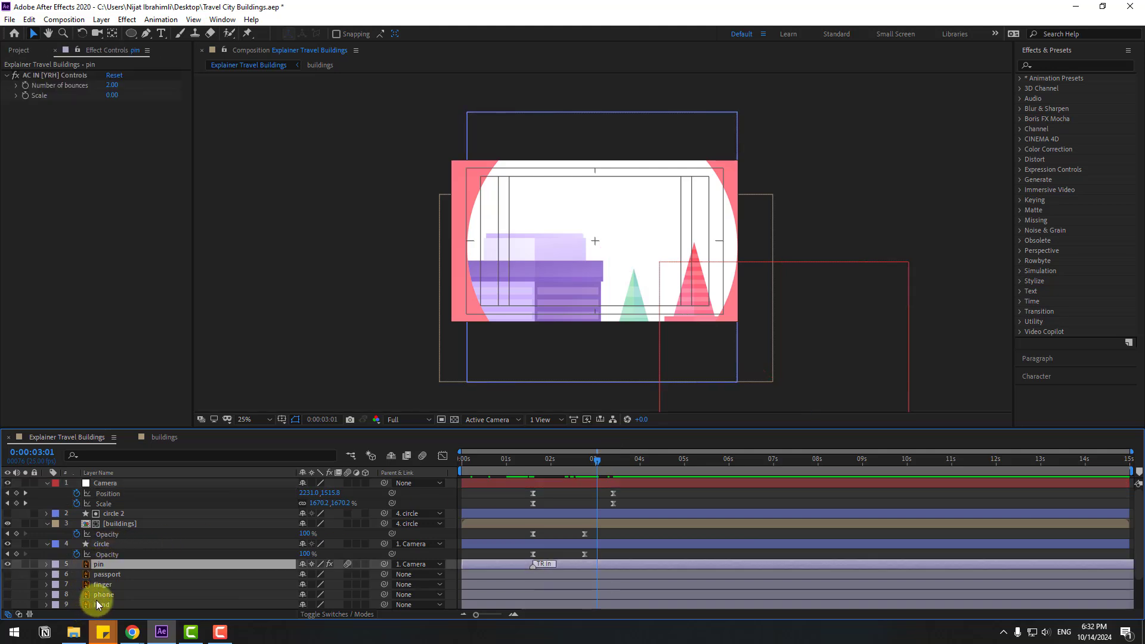
key("s")
left_click(78, 578)
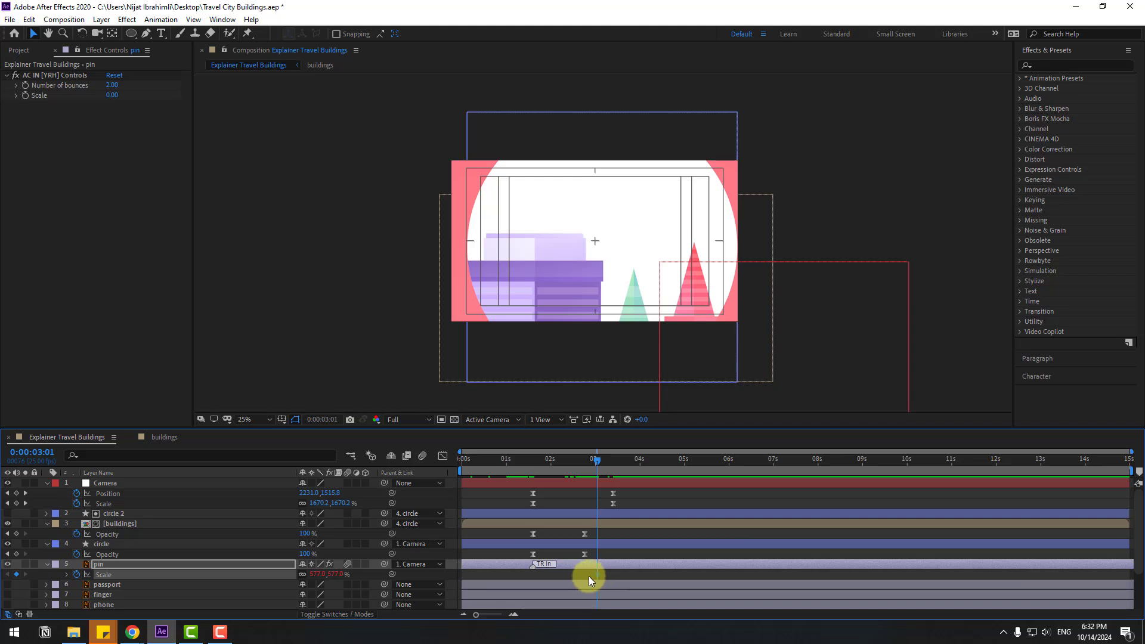
left_click_drag(605, 462, 613, 462)
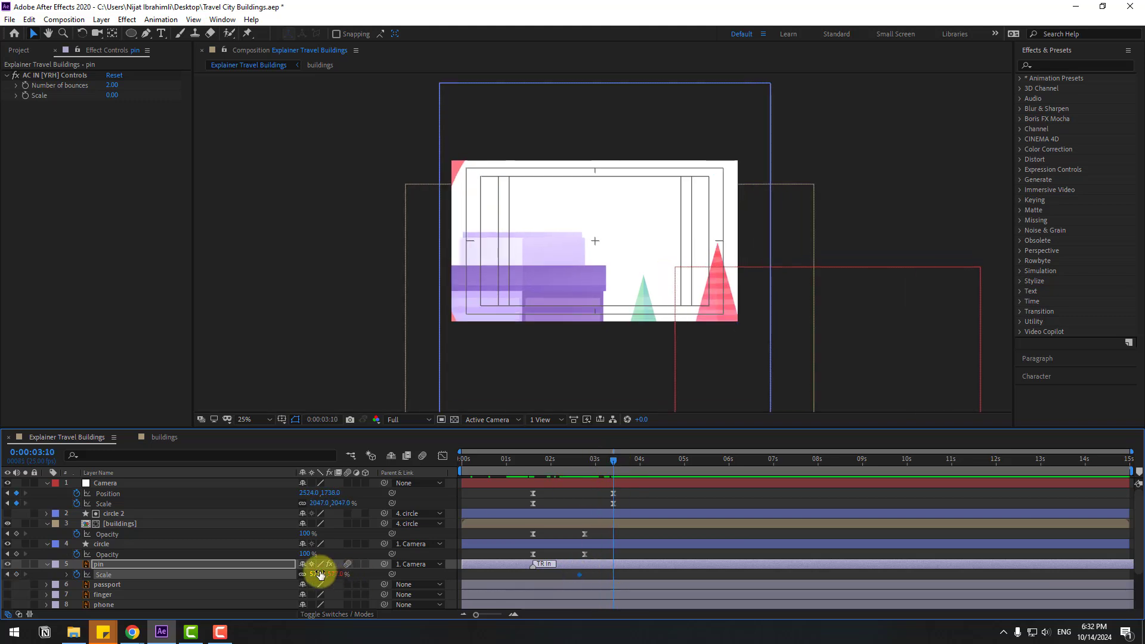
left_click_drag(326, 574, 351, 574)
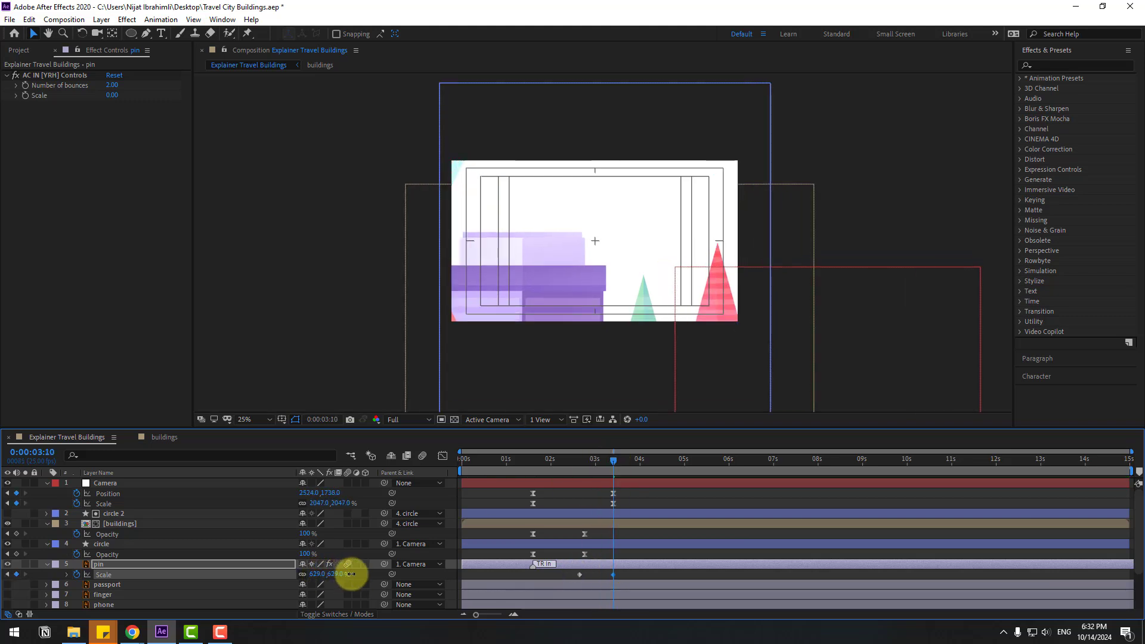
left_click_drag(601, 457, 588, 457)
left_click_drag(576, 578, 596, 580)
left_click(589, 463)
left_click_drag(590, 463, 556, 465)
scroll(534, 520, "down", 2)
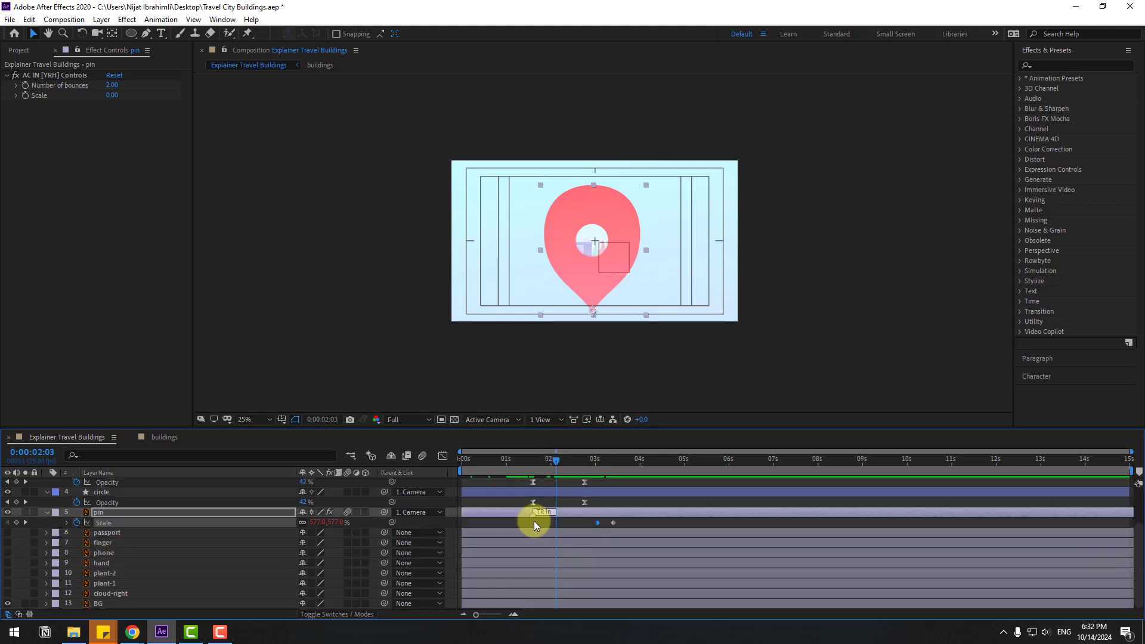
Step: Apply a Fill effect with white colour to the BG layer and preview the transition at 3:10
left_click(100, 603)
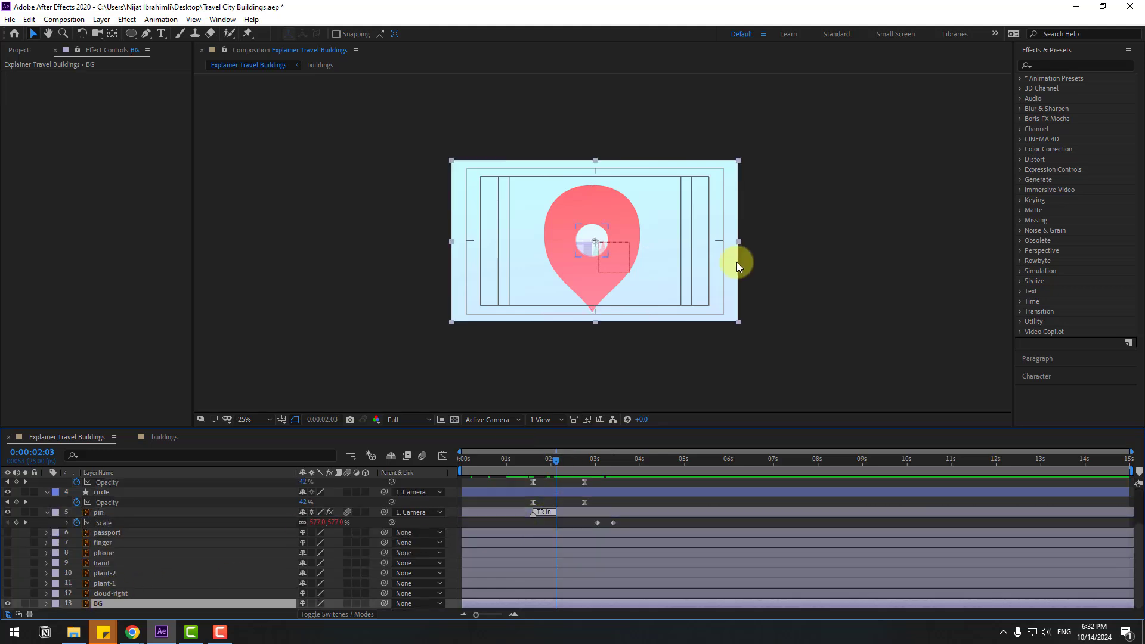
left_click(1081, 65)
type("fill")
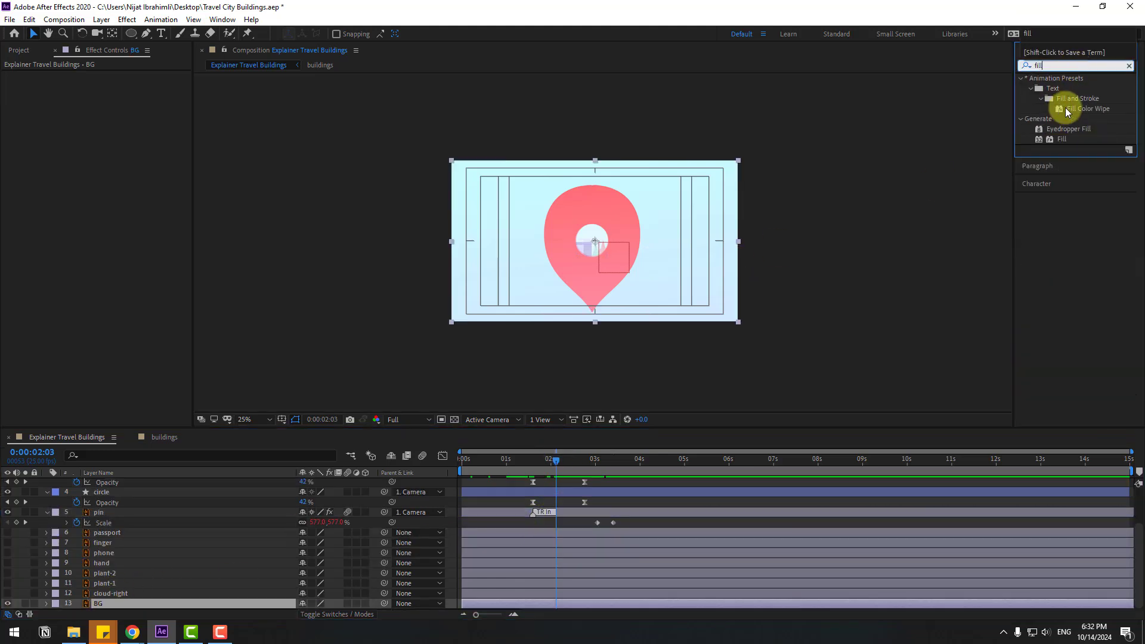
left_click_drag(1065, 141, 102, 602)
left_click(112, 105)
left_click_drag(356, 521, 314, 443)
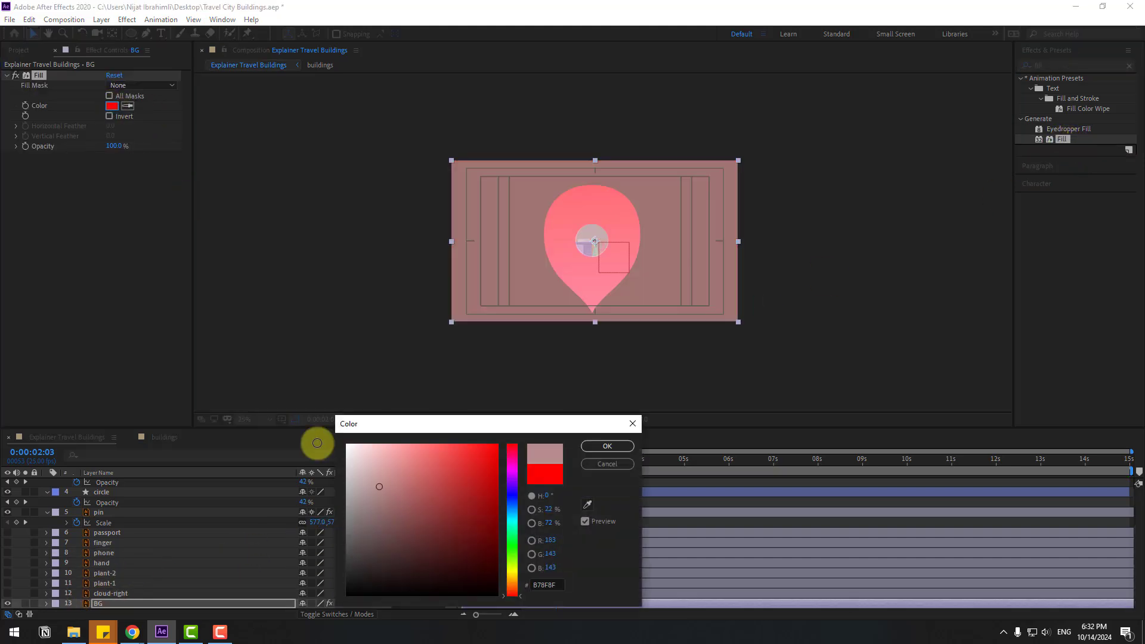
left_click(607, 446)
left_click_drag(552, 465, 615, 469)
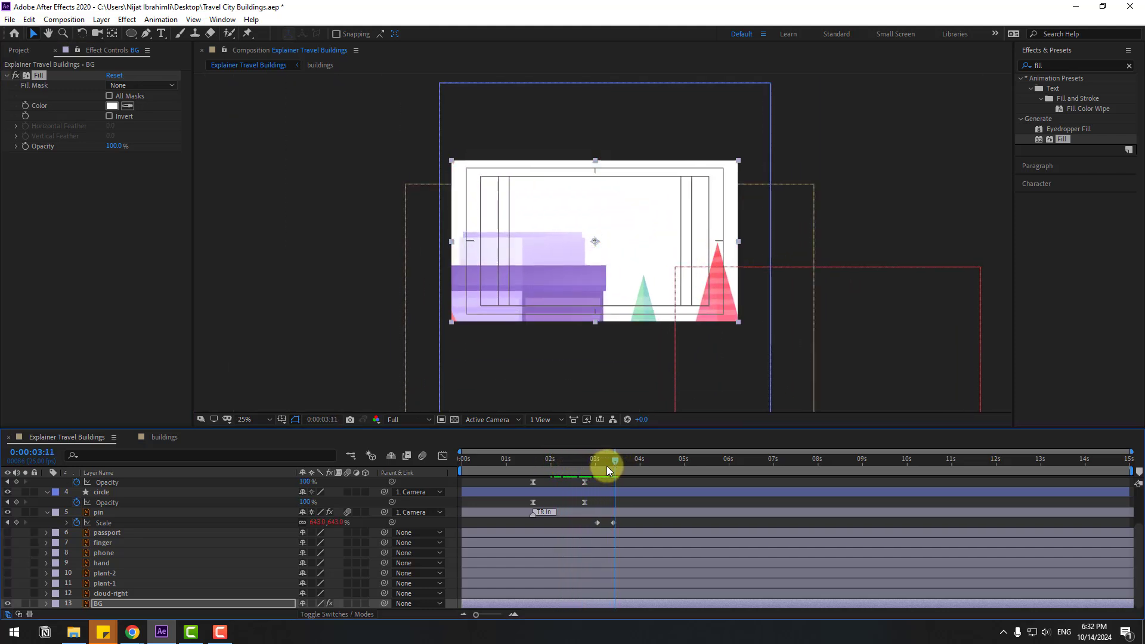
key("space")
Step: Split the pin layer at 3:10 with Edit > Split Layer
left_click(100, 518)
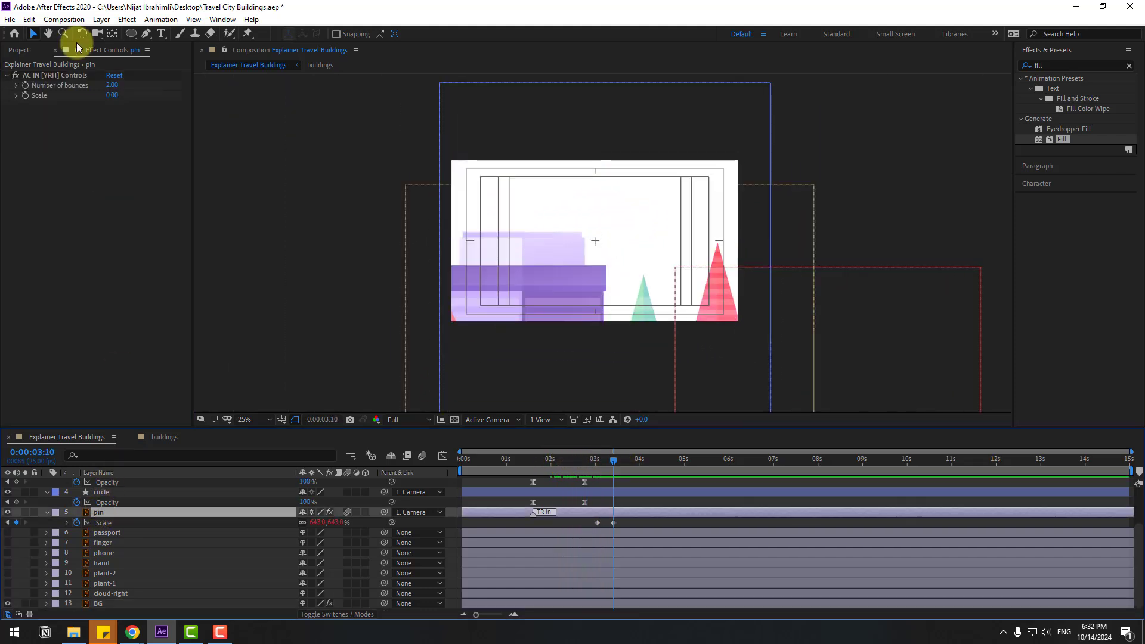
left_click(29, 19)
left_click(54, 189)
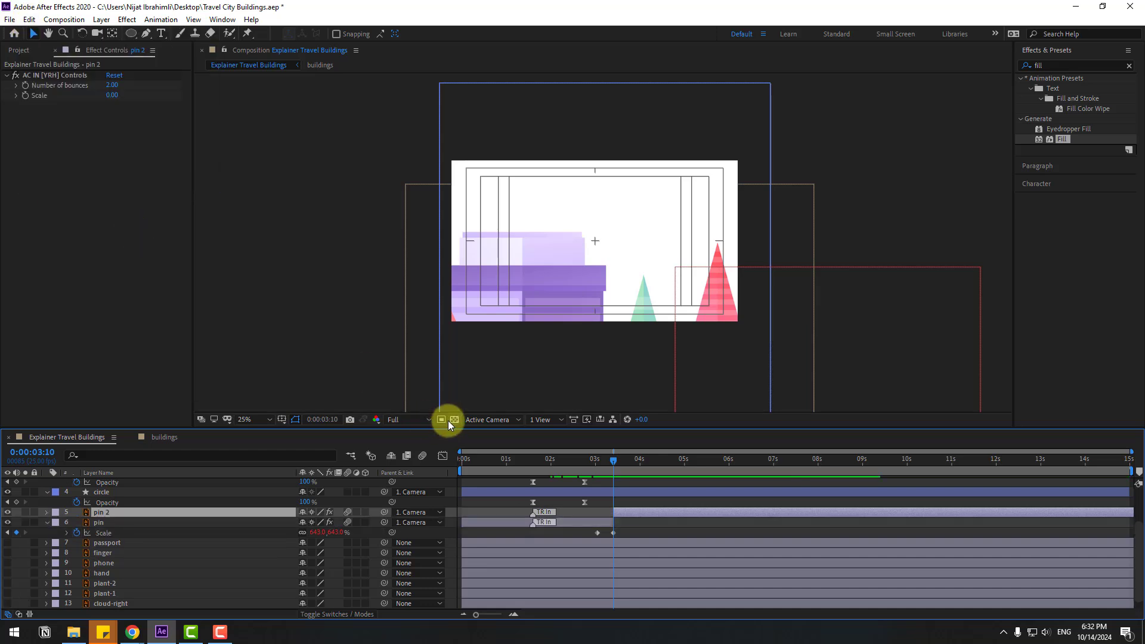
left_click_drag(577, 458, 613, 467)
Step: Raise the Camera's Scale at 3:10 to about 2110% and check the zoom just before it
scroll(645, 486, "up", 3)
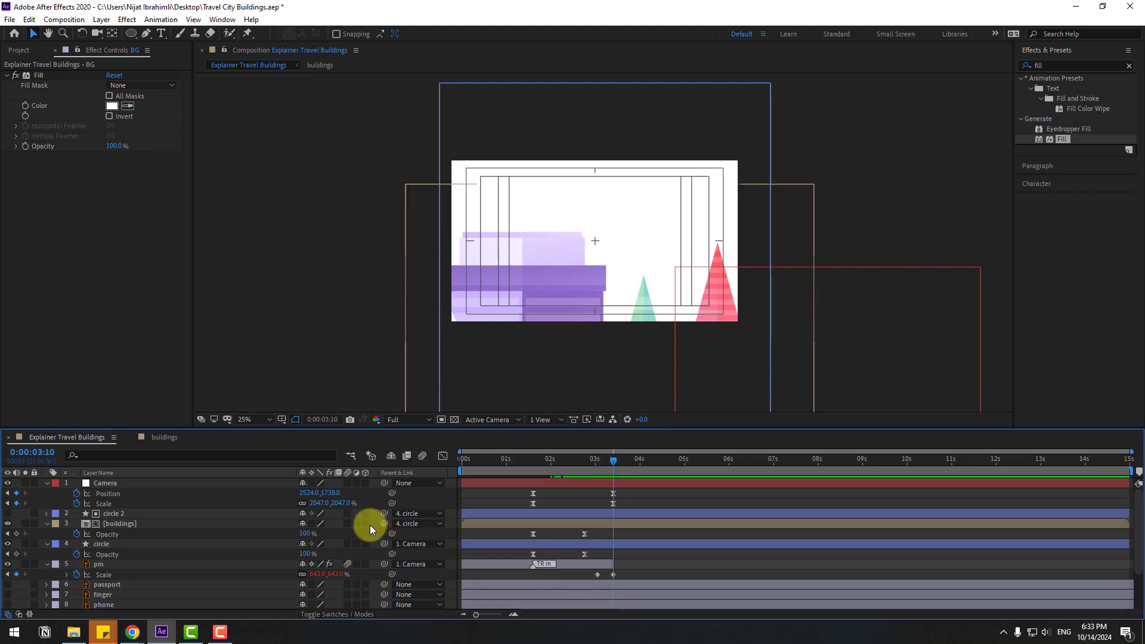
left_click(321, 504)
left_click_drag(320, 505, 334, 504)
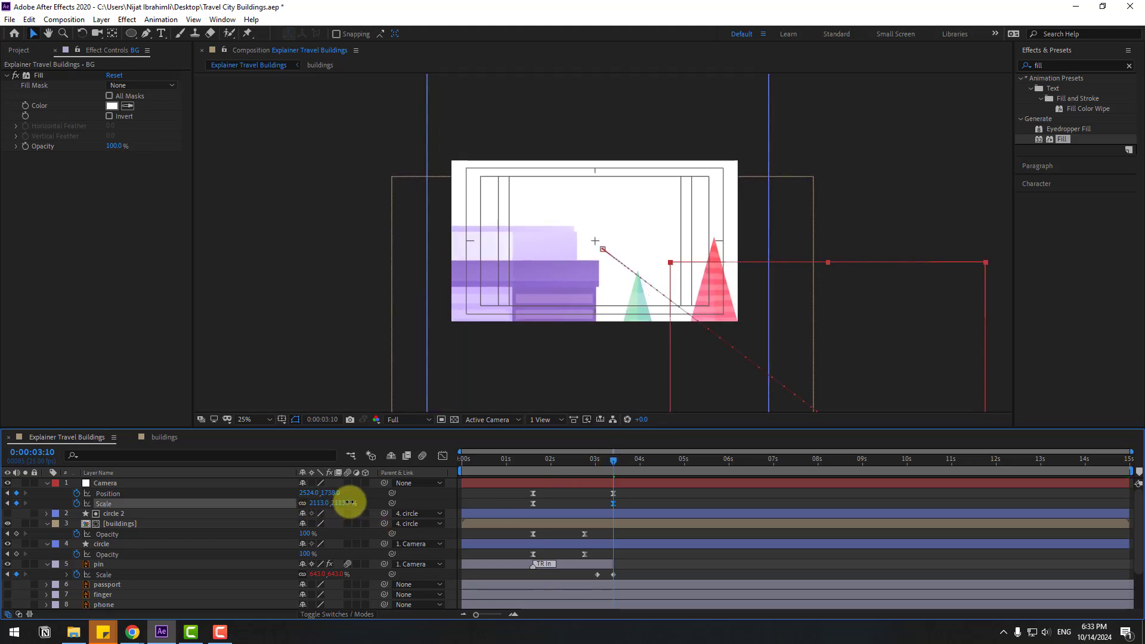
mouse_move(619, 458)
left_mouse_down()
mouse_move(529, 464)
mouse_move(624, 467)
mouse_move(611, 467)
left_mouse_up()
left_click(655, 495)
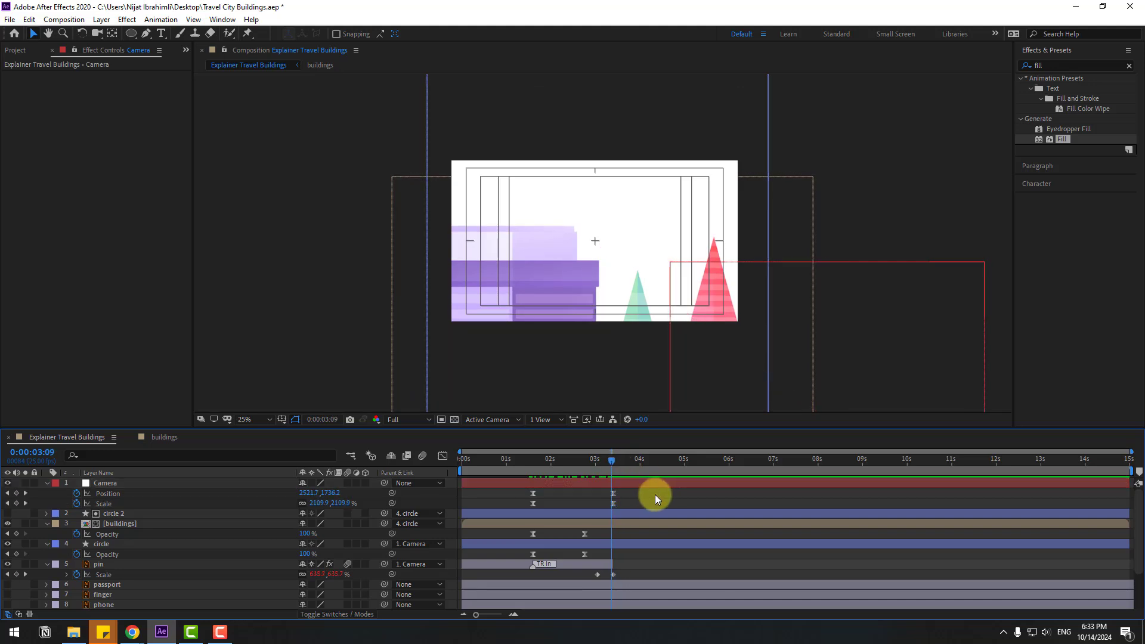
left_click(161, 33)
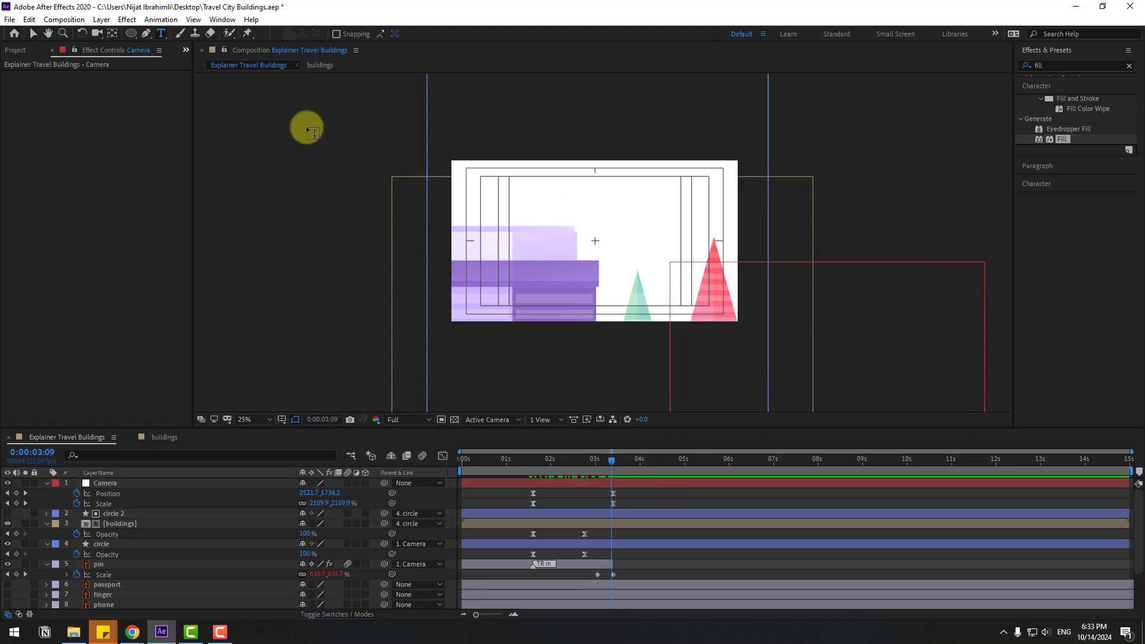
Step: Add a purple 195 px 'Time to Travel' title positioned near the top of the frame
key("period")
key("period")
left_click(414, 153)
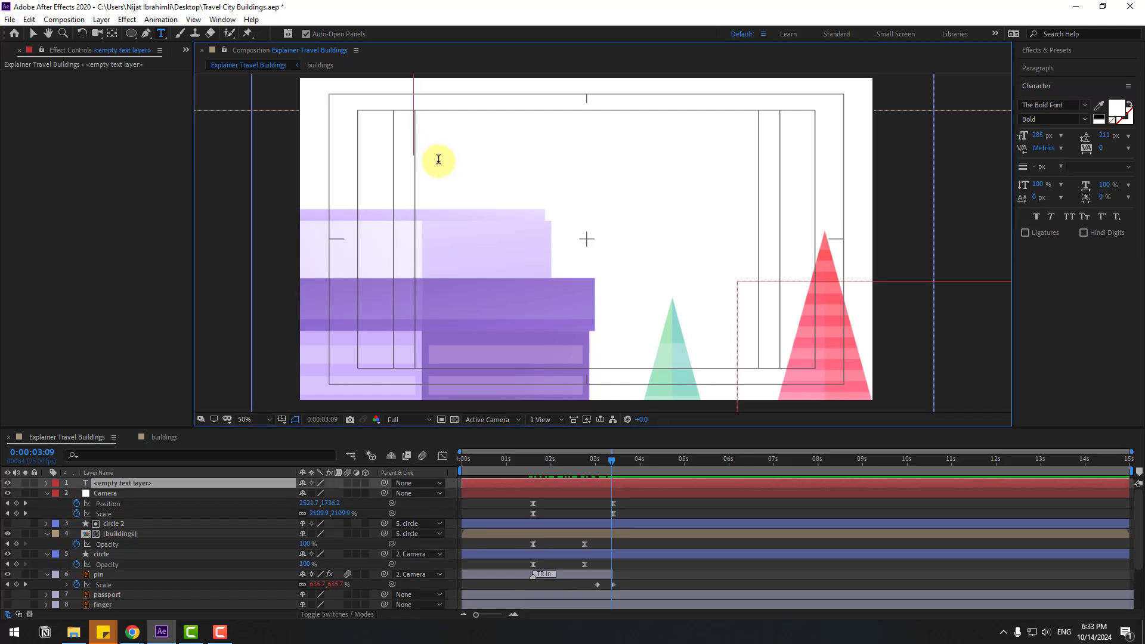
type("Time to")
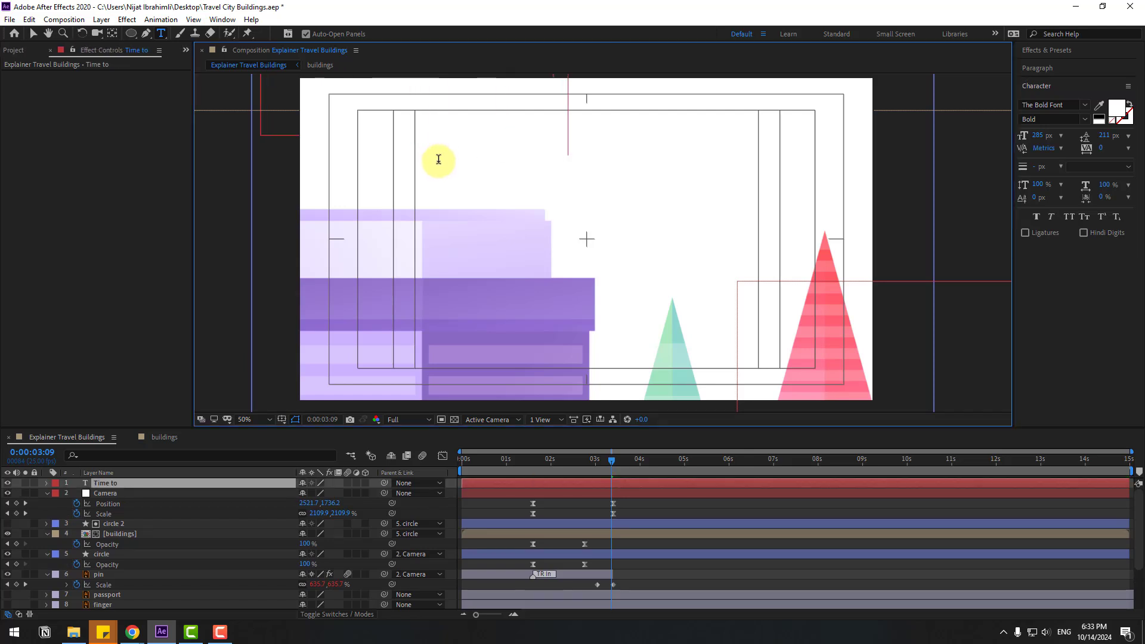
type(" Travel")
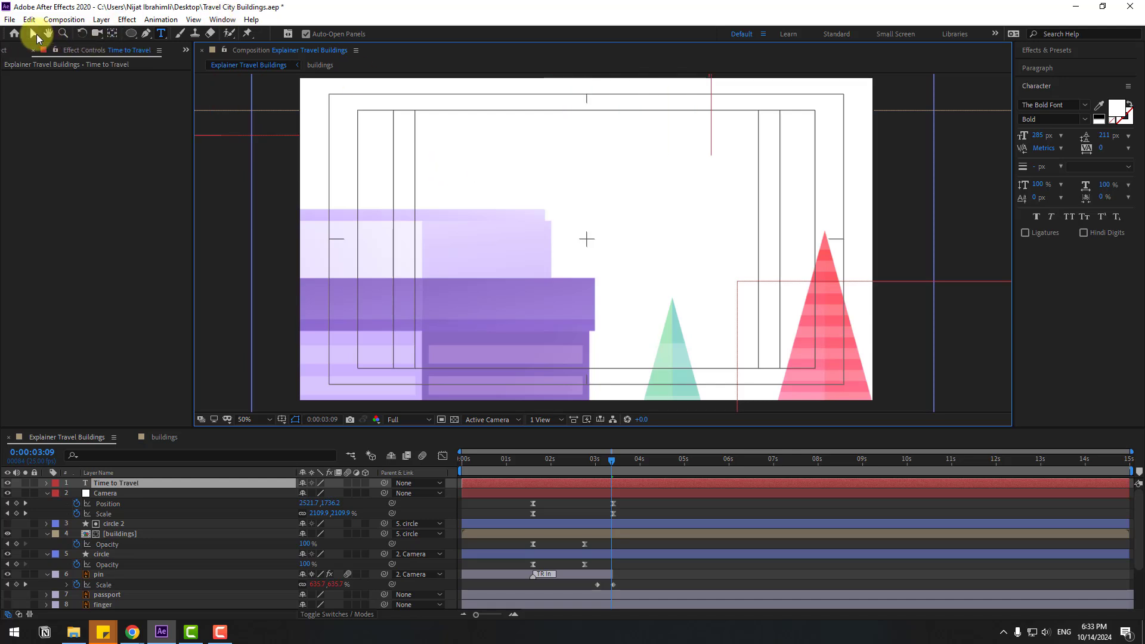
left_click(34, 34)
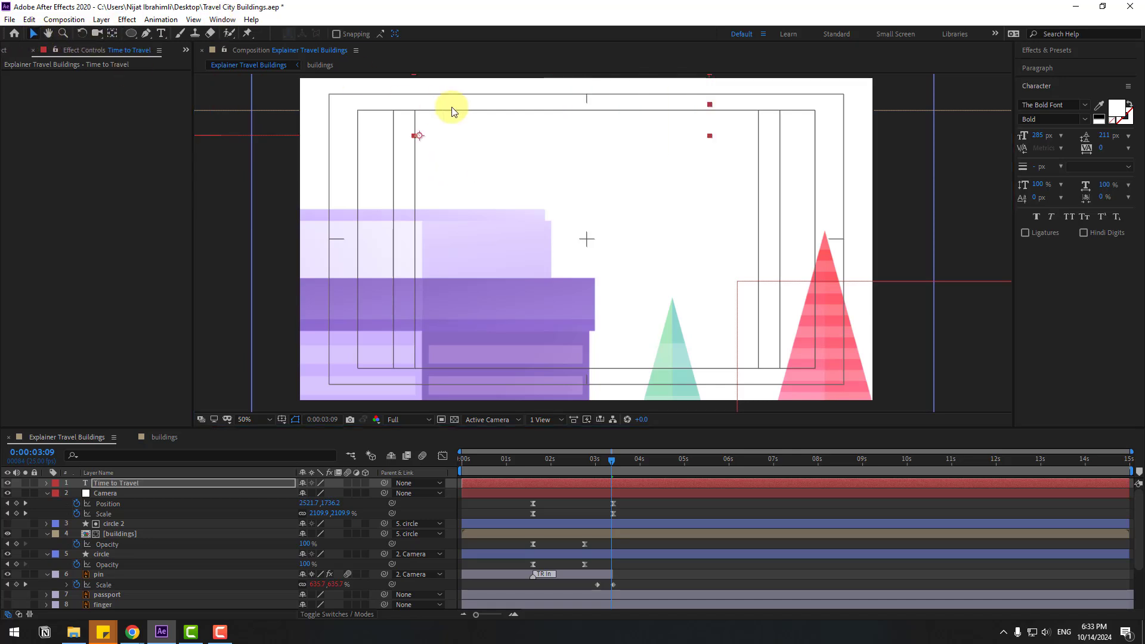
left_click(1096, 111)
left_click(485, 295)
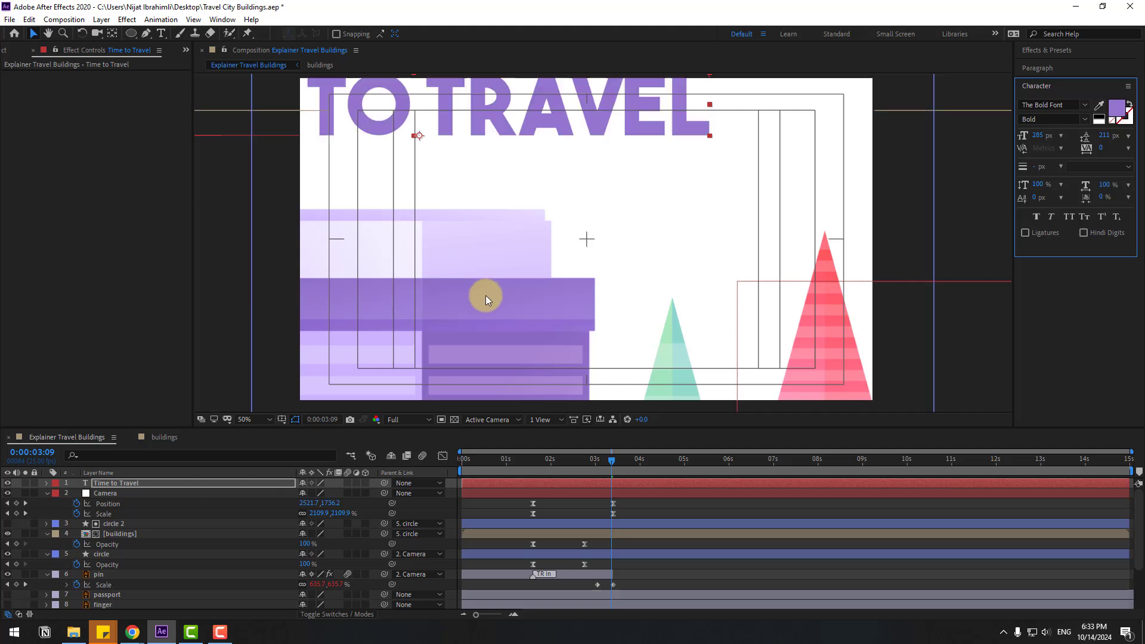
left_click_drag(521, 112, 650, 148)
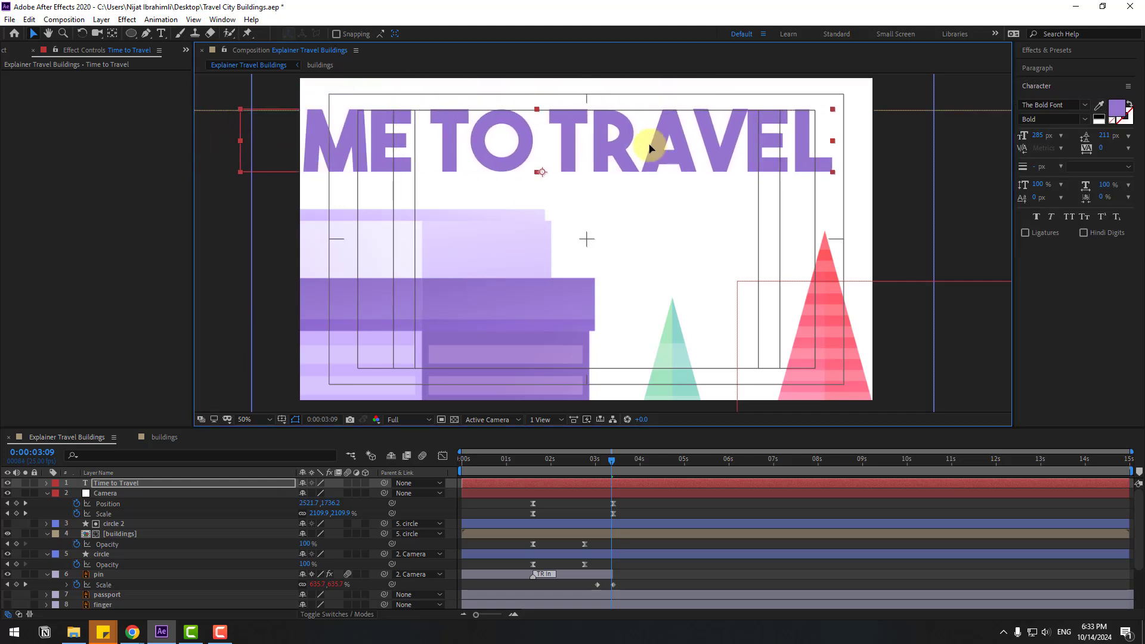
left_click_drag(1057, 135, 990, 141)
left_click_drag(557, 158, 642, 158)
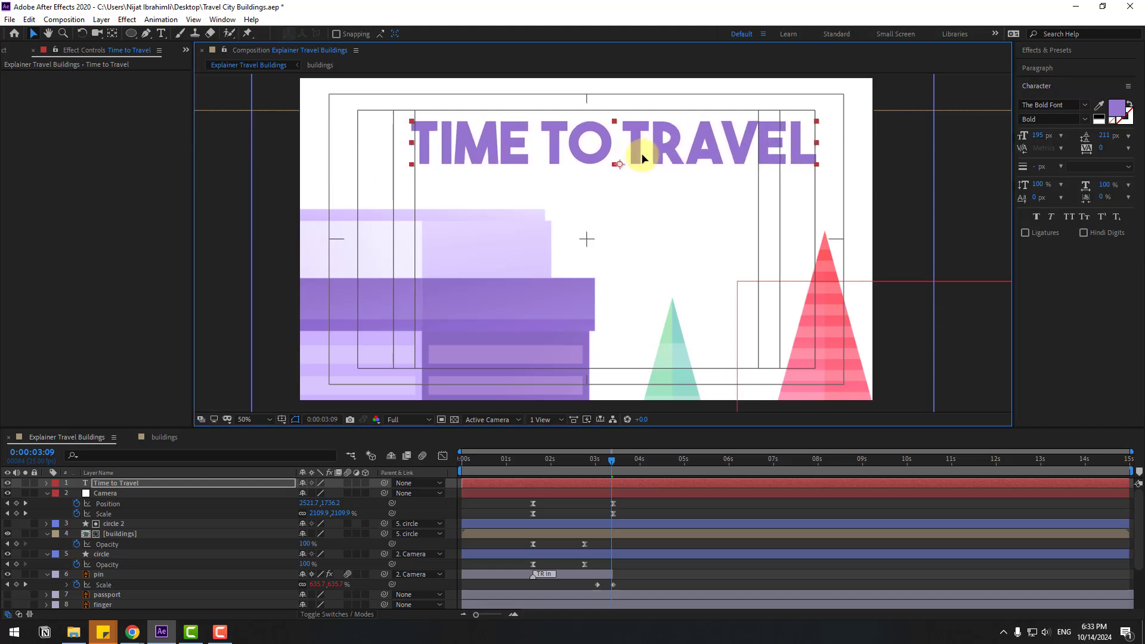
Step: Colour the word TO teal and TRAVEL pink by sampling the triangles' colours
double_click(533, 143)
left_click(540, 143)
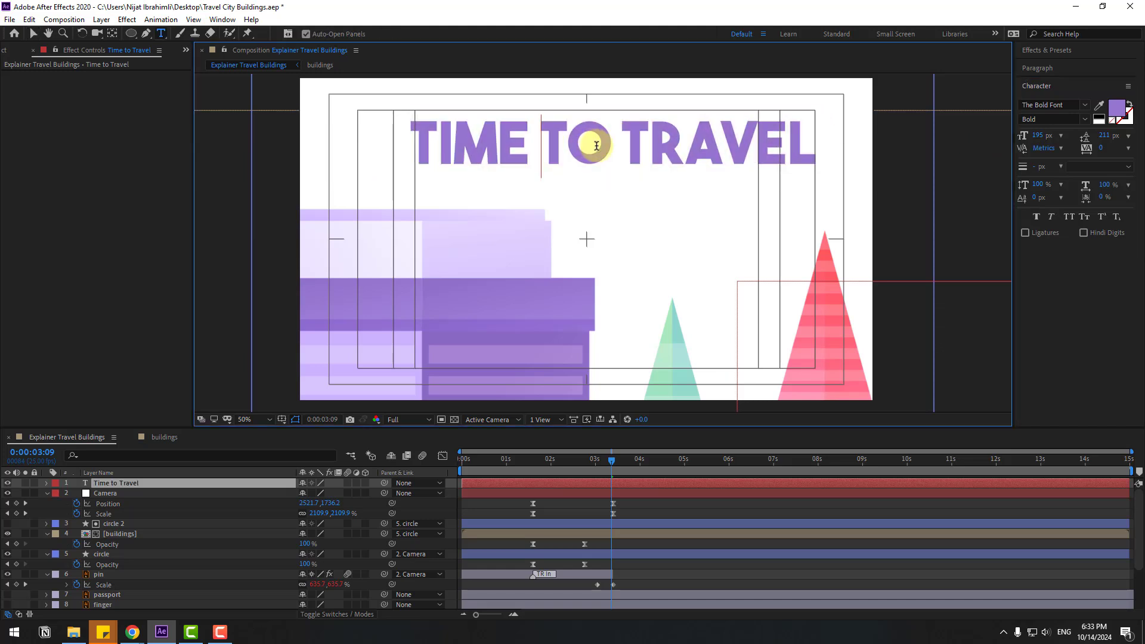
left_click_drag(609, 139, 538, 135)
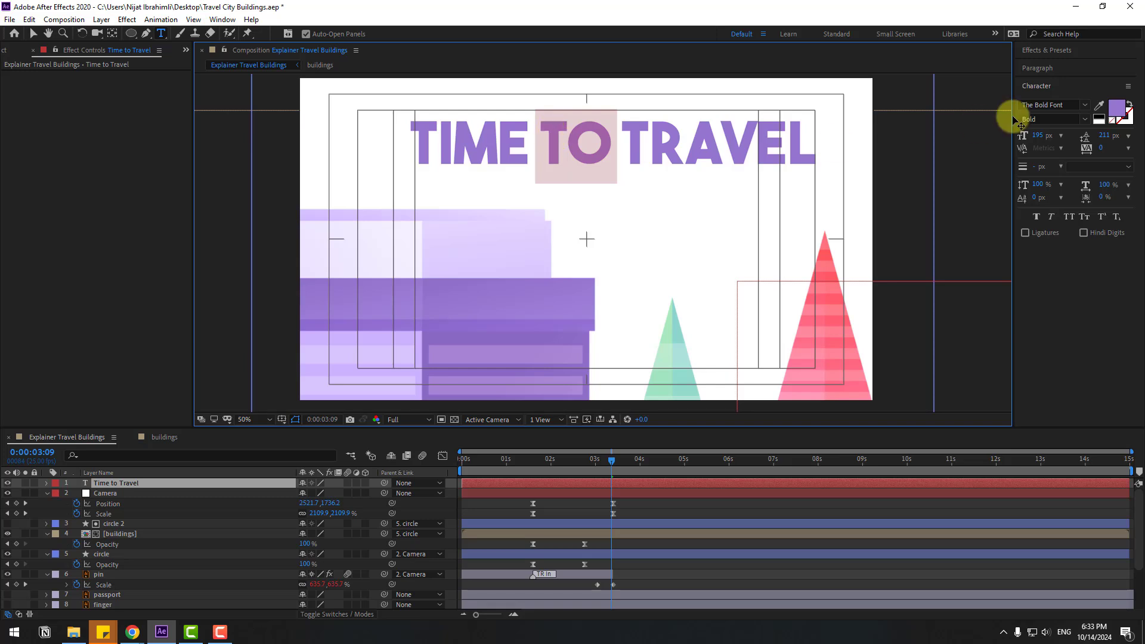
left_click(1099, 106)
left_click(680, 326)
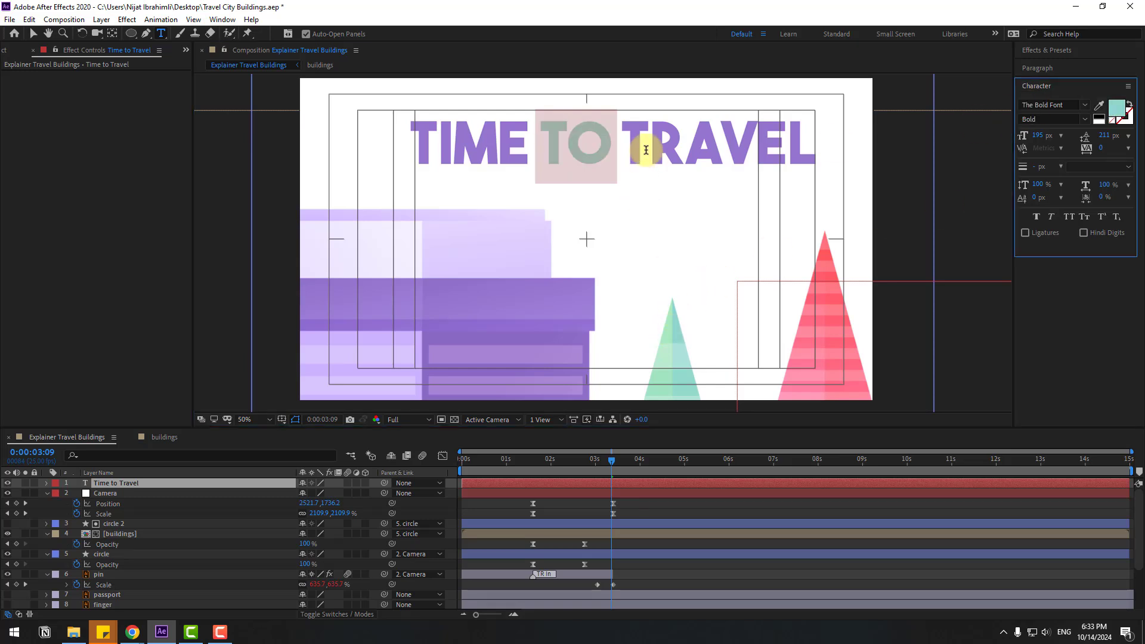
left_click_drag(620, 143, 823, 141)
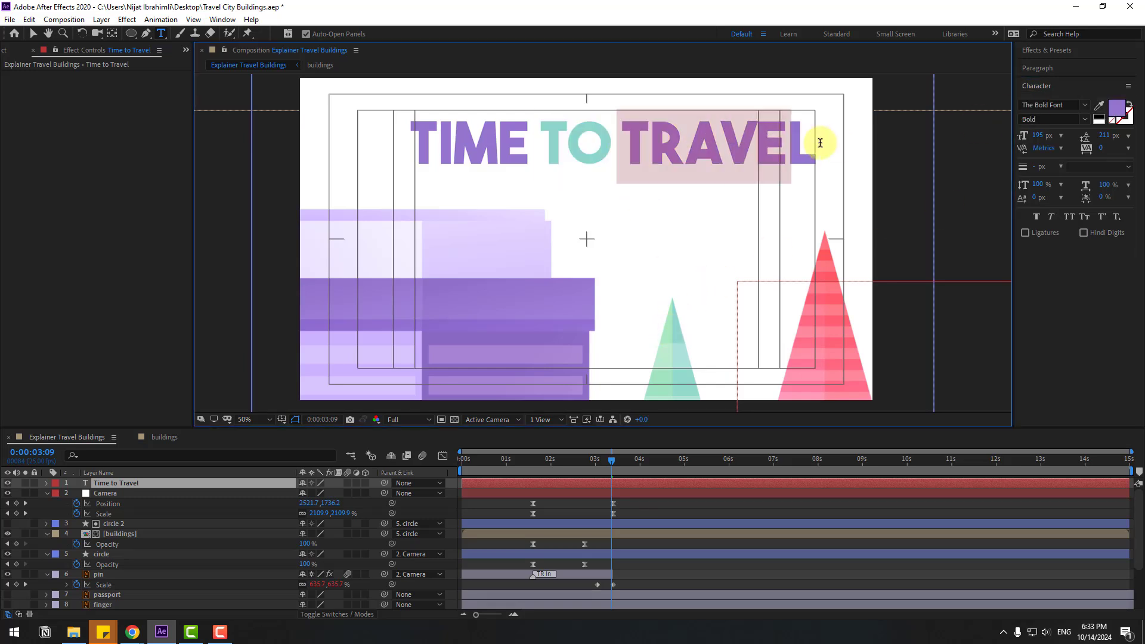
left_click(1099, 105)
left_click(838, 295)
left_click(754, 172)
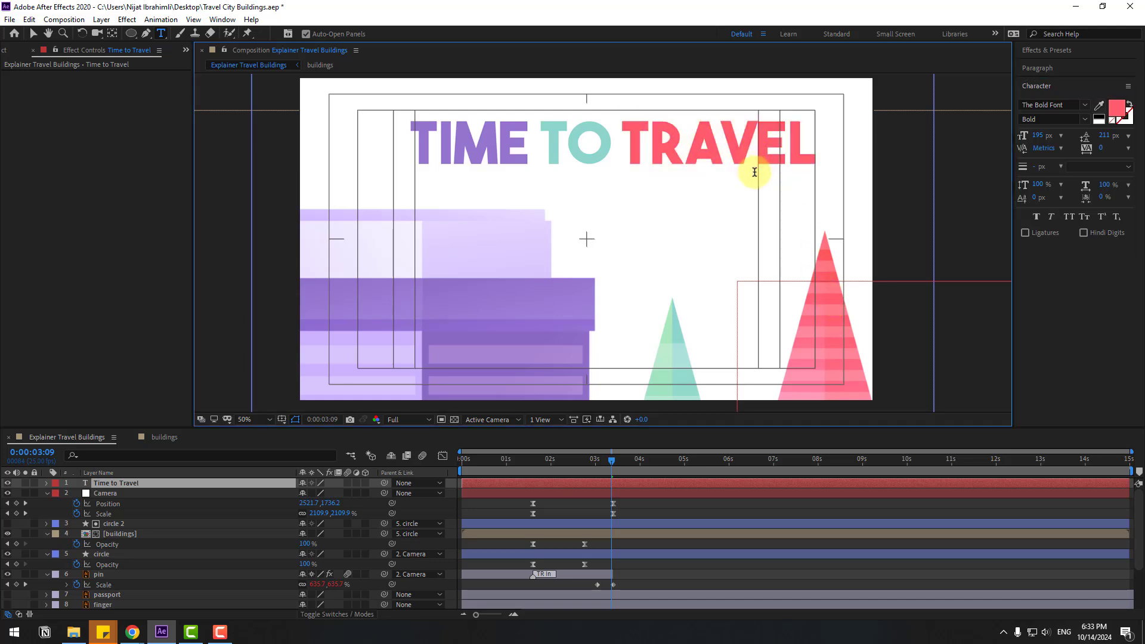
key("Escape")
Step: Give the title Animation Composer's Overshoot Position & Rotate character entrance, delayed to about 2 seconds
key("v")
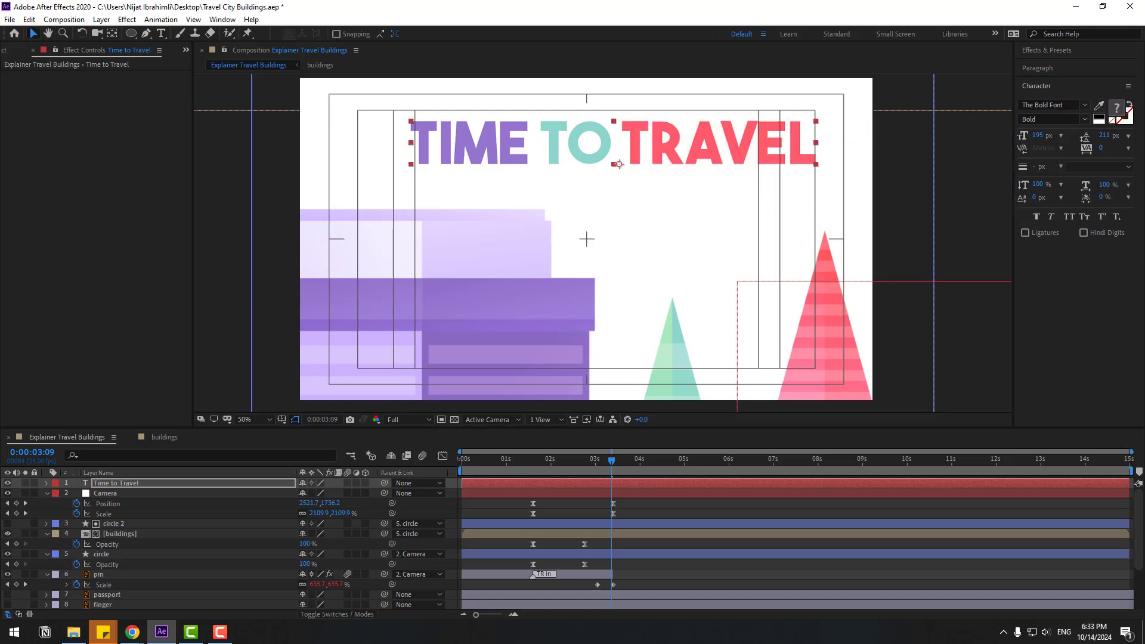
key("ctrl+shift+space")
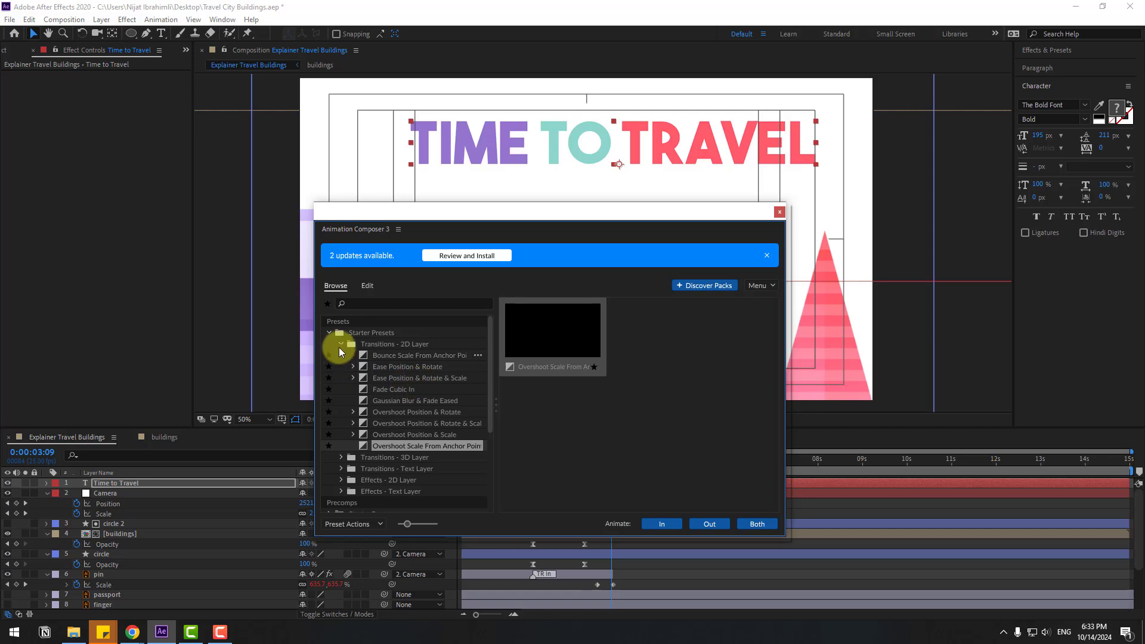
left_click(340, 345)
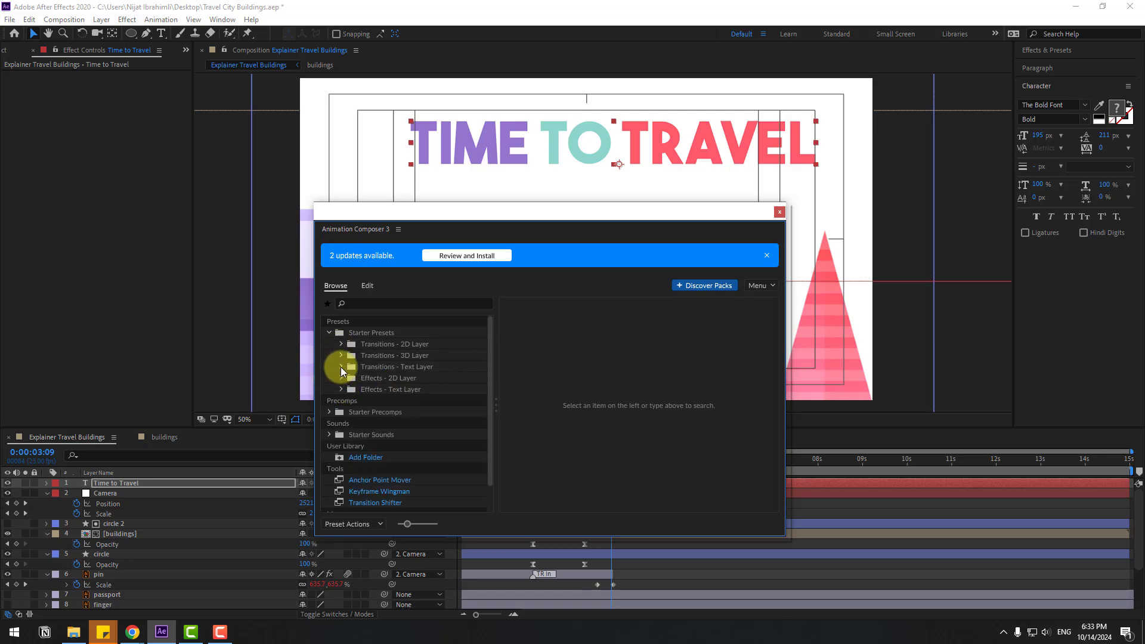
left_click(341, 367)
left_click(352, 378)
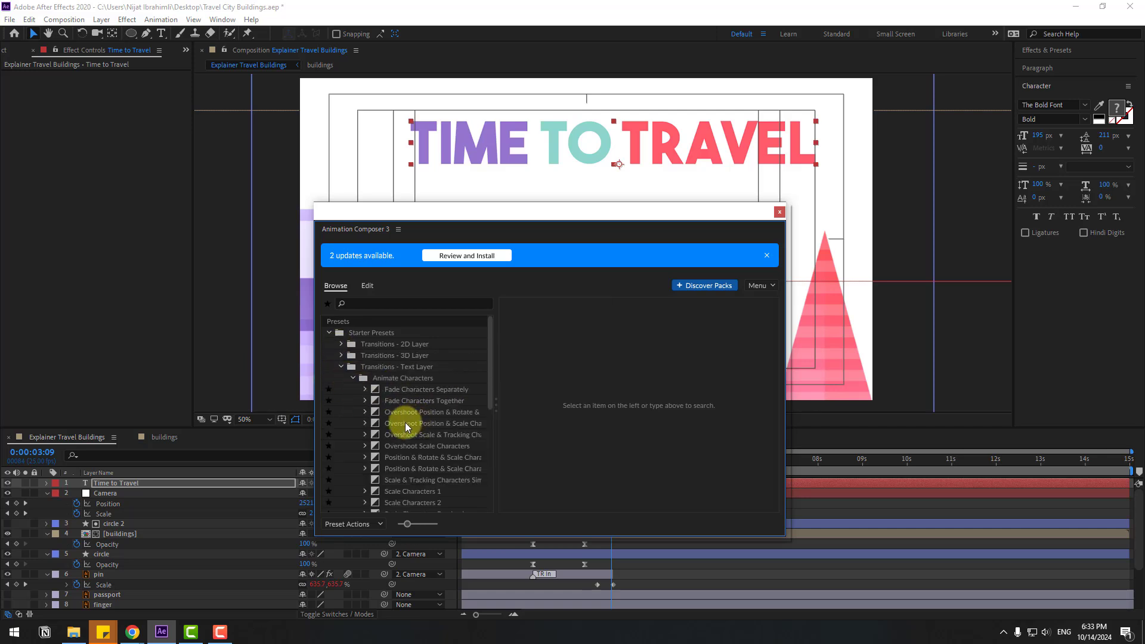
left_click(405, 424)
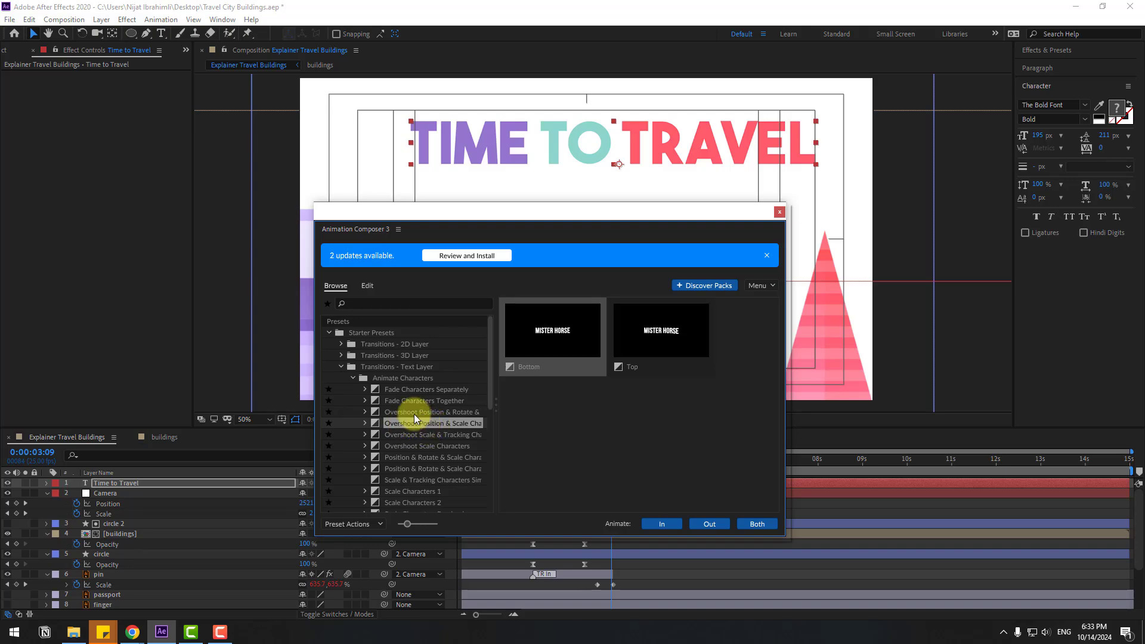
left_click(414, 413)
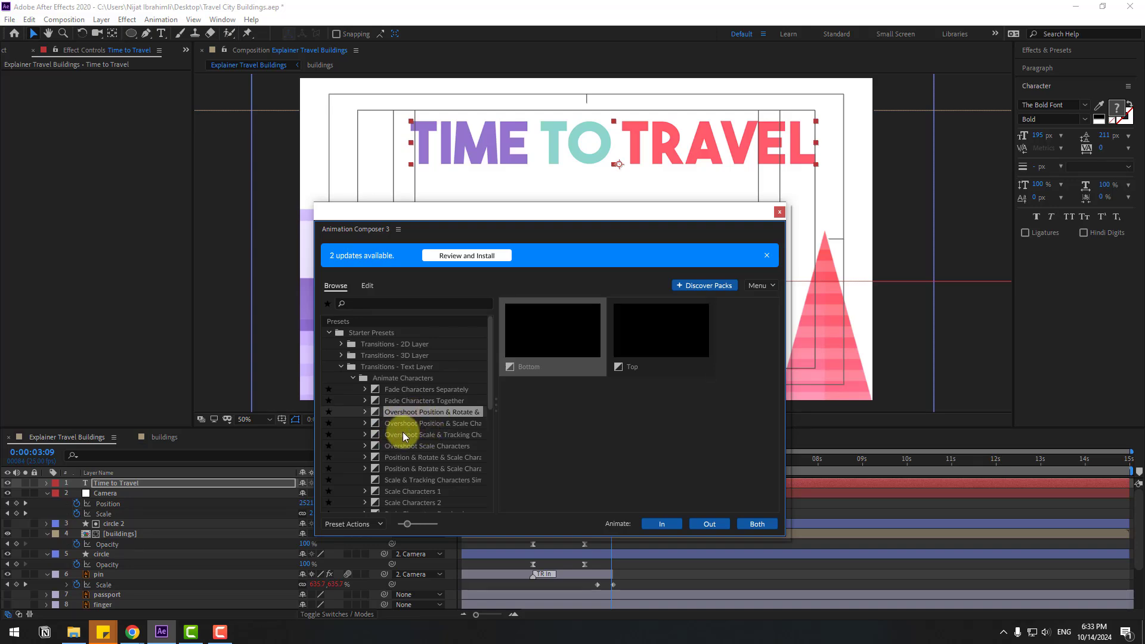
left_click(659, 524)
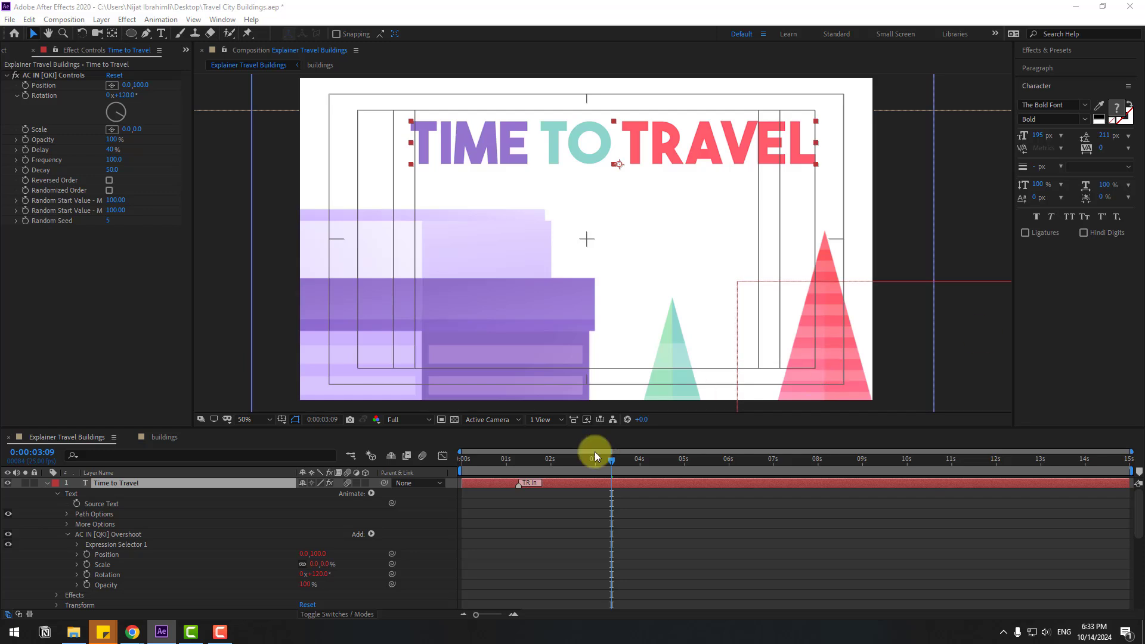
mouse_move(519, 483)
left_mouse_down()
mouse_move(711, 486)
mouse_move(563, 463)
mouse_move(604, 462)
left_mouse_up()
left_click(47, 484)
Step: Shift the title layer's timing and parent it to the Camera layer
left_click_drag(710, 485, 640, 485)
left_click(704, 462)
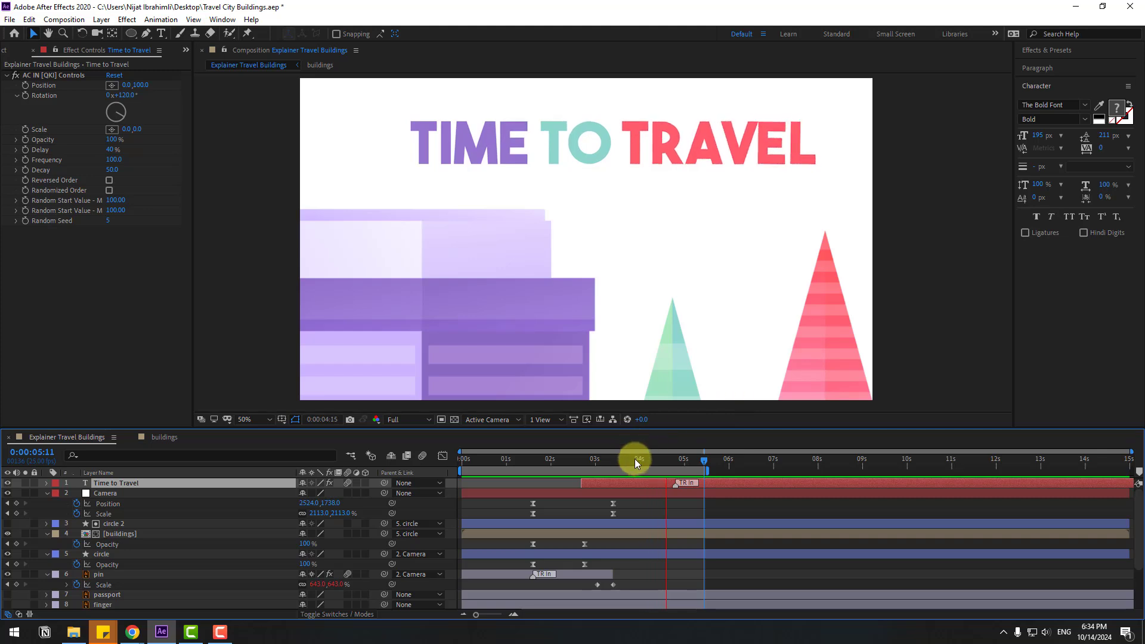
left_click(659, 462)
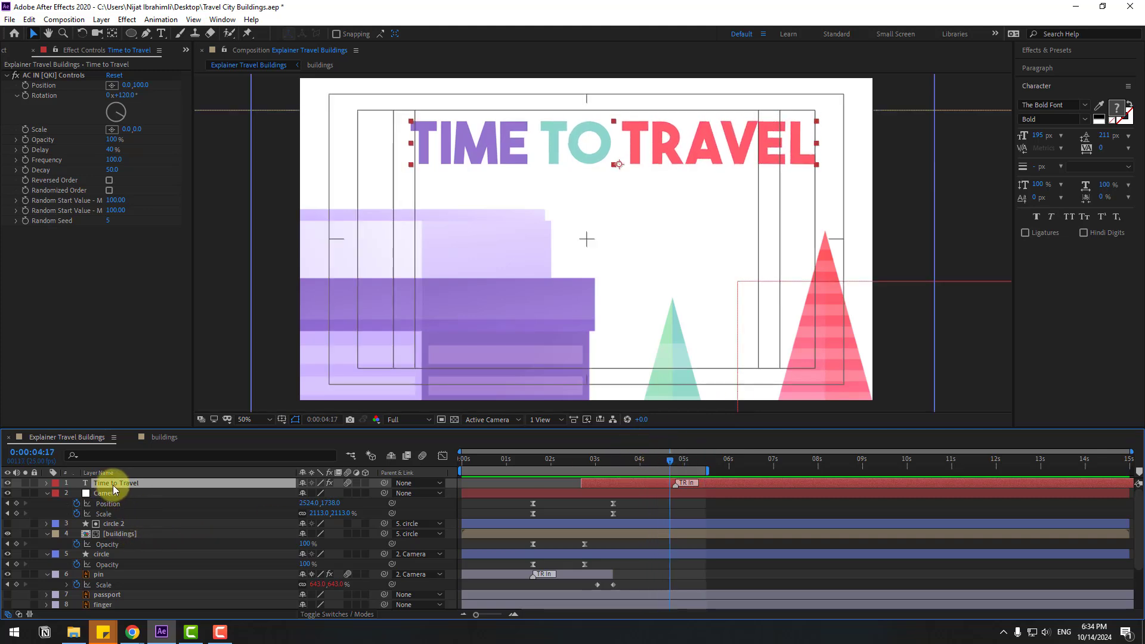
left_click(740, 462)
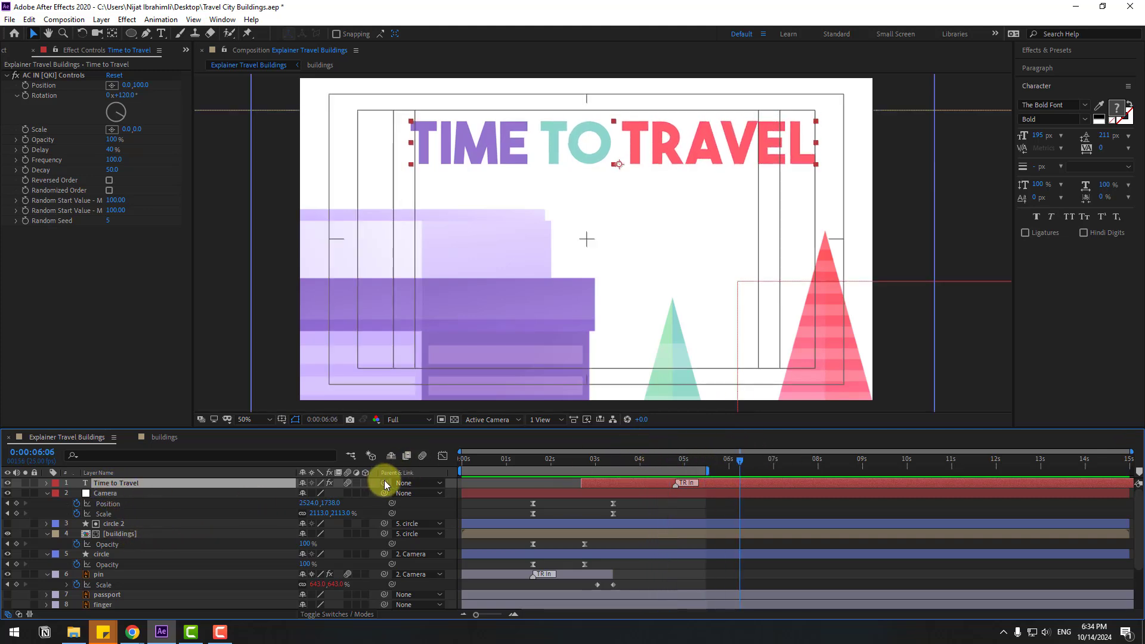
left_click_drag(383, 483, 95, 492)
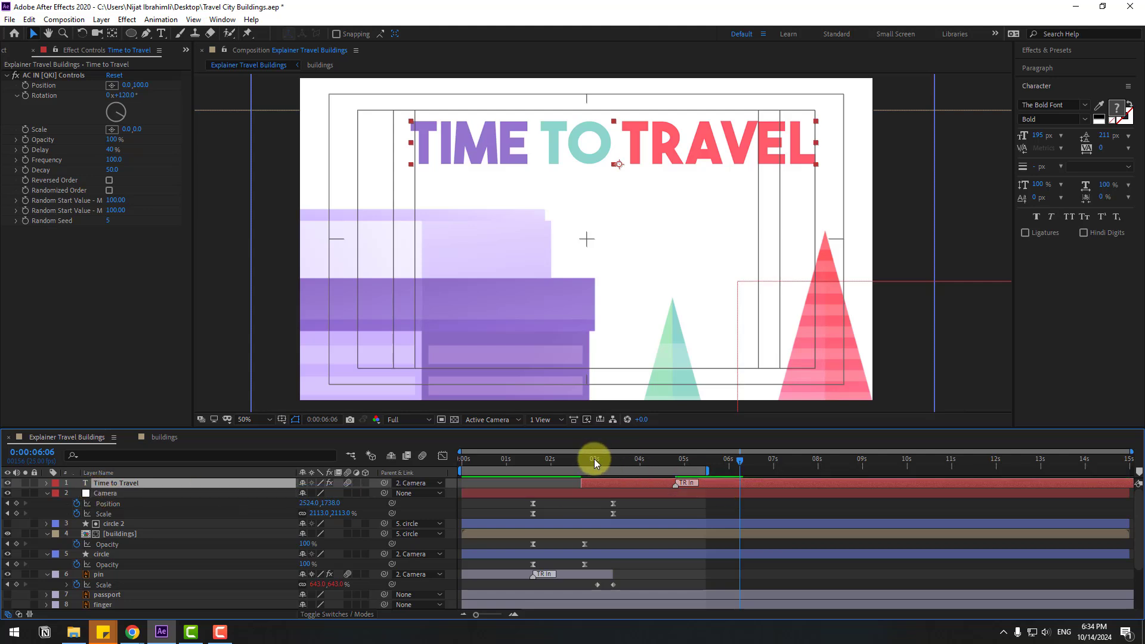
left_click_drag(594, 460, 658, 462)
Step: Keyframe Camera Position at 4:09 and later so the scene slides up, then preview 3–7 seconds
left_click(113, 495)
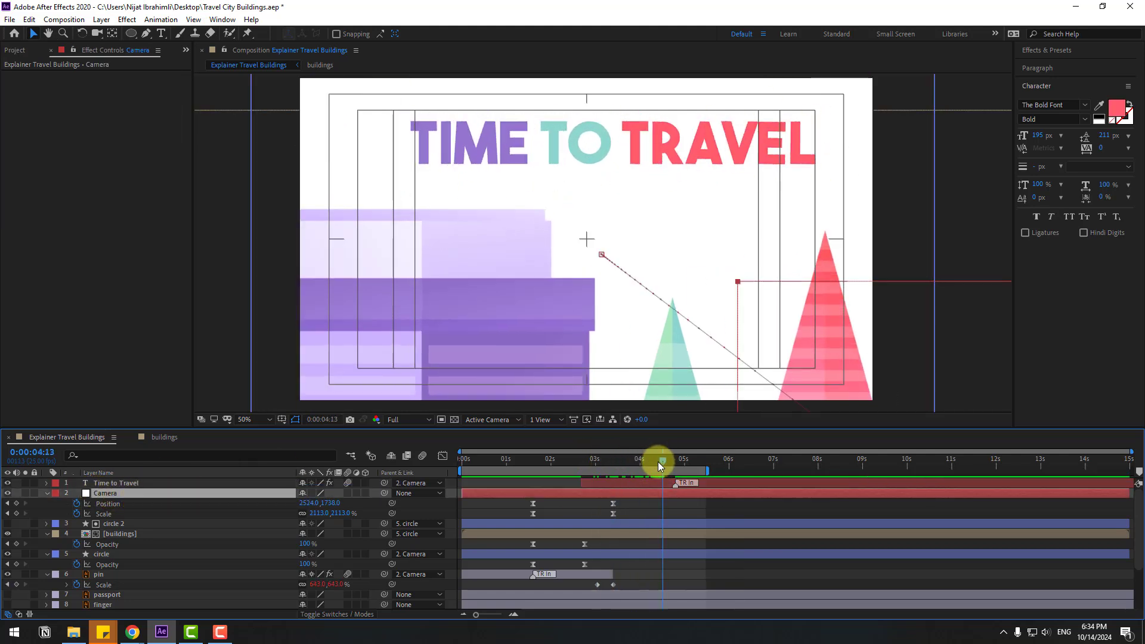
left_click(17, 504)
left_click(721, 463)
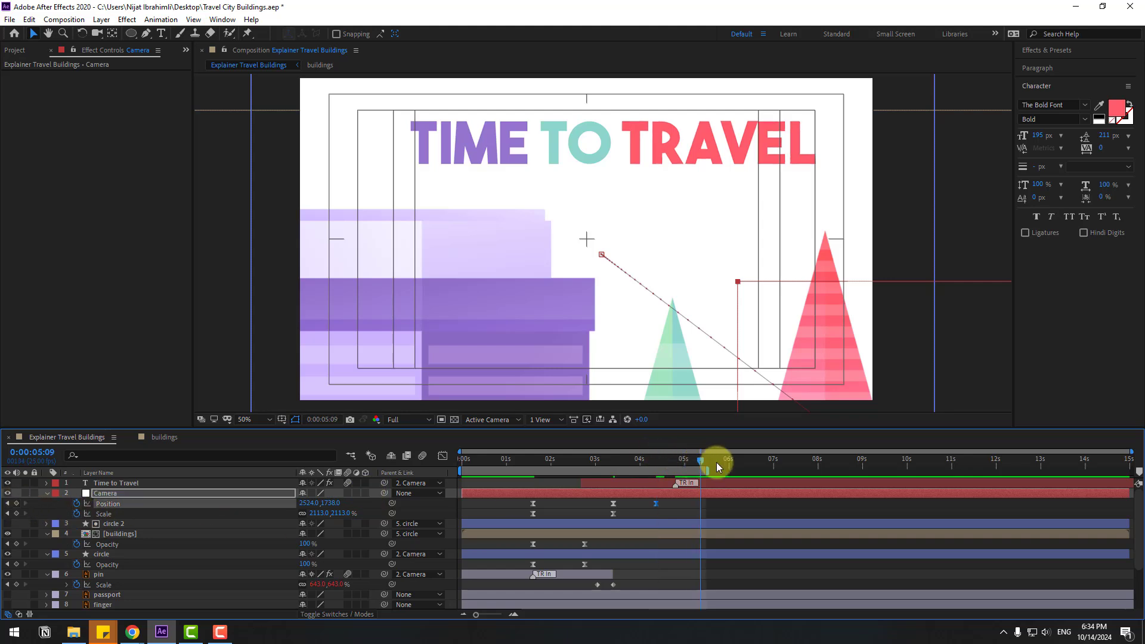
left_click_drag(329, 505, 403, 498)
left_click(650, 455)
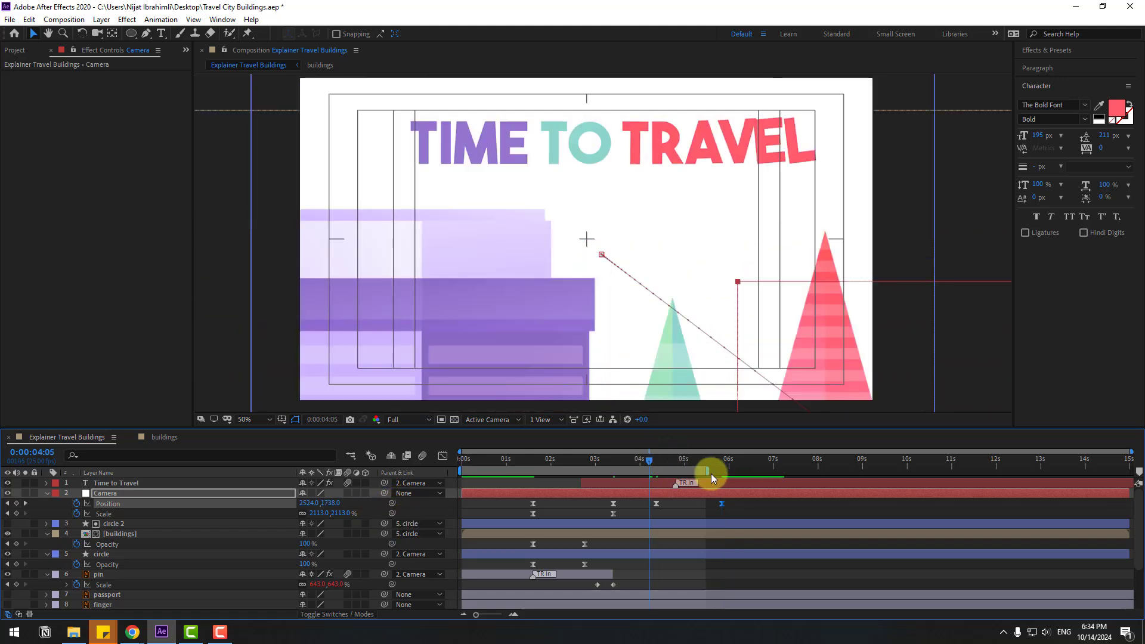
left_click_drag(708, 471, 795, 471)
left_click_drag(456, 472, 595, 470)
key("space")
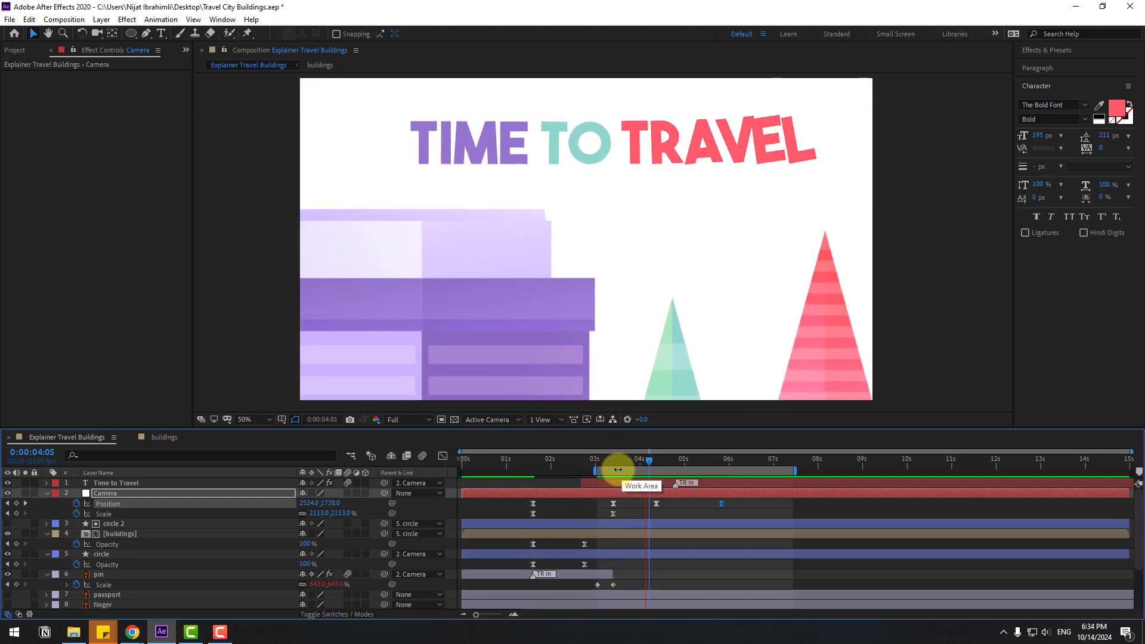
left_click(720, 504)
key("space")
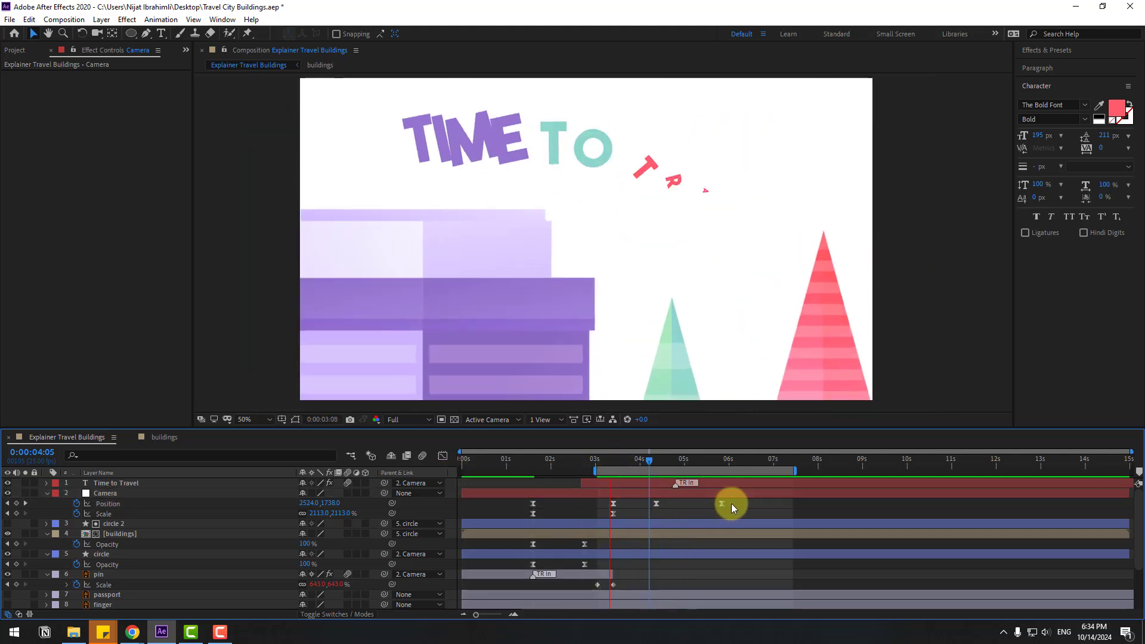
key("space")
Step: Smooth the second camera move's easing in the Graph Editor speed graph and preview it
left_click(443, 455)
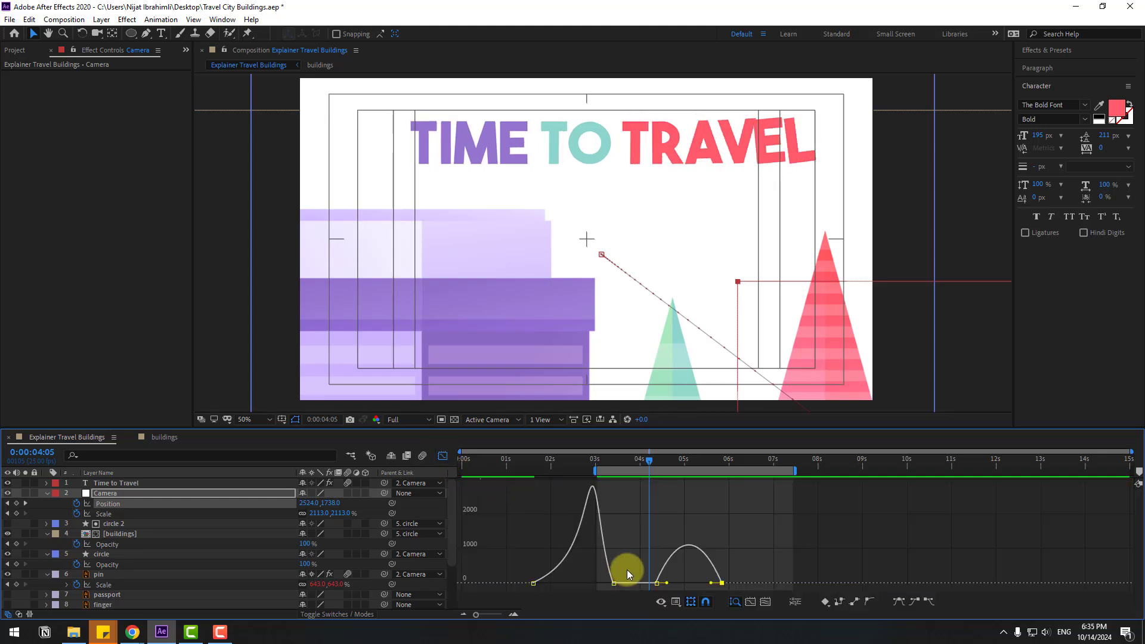
left_click_drag(665, 584, 678, 583)
key("space")
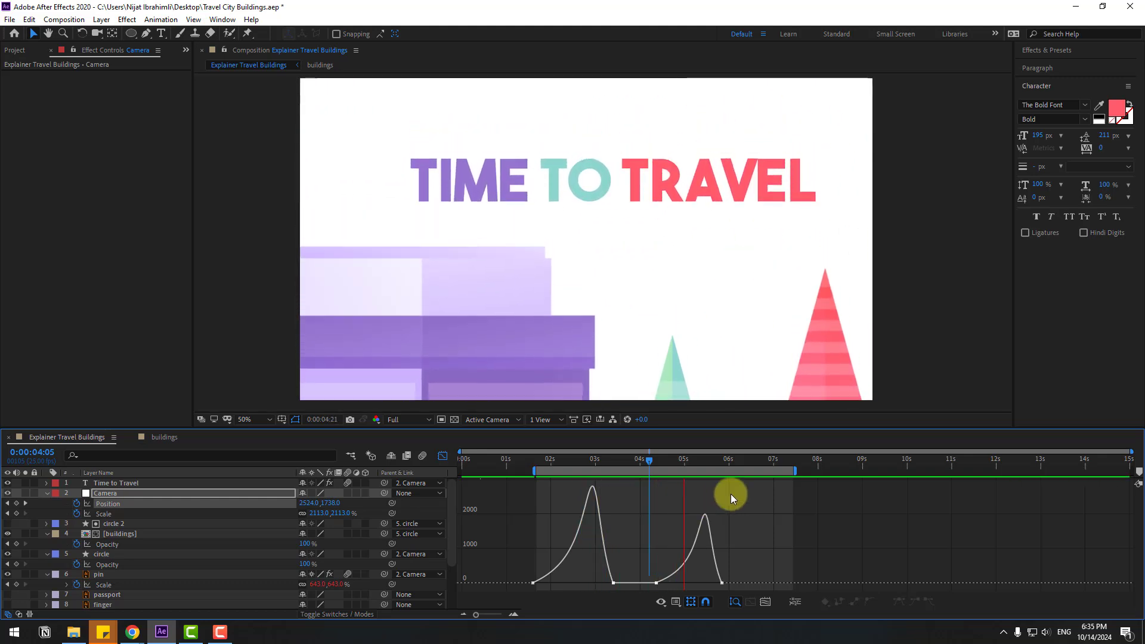
left_click(706, 461)
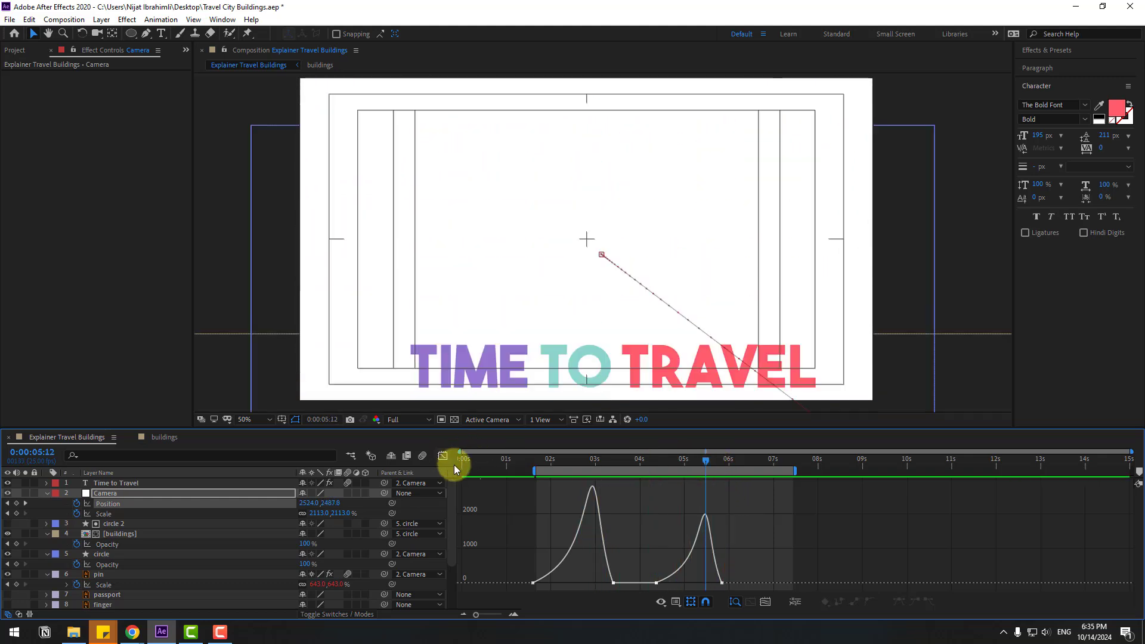
left_click(452, 462)
scroll(192, 560, "down", 3)
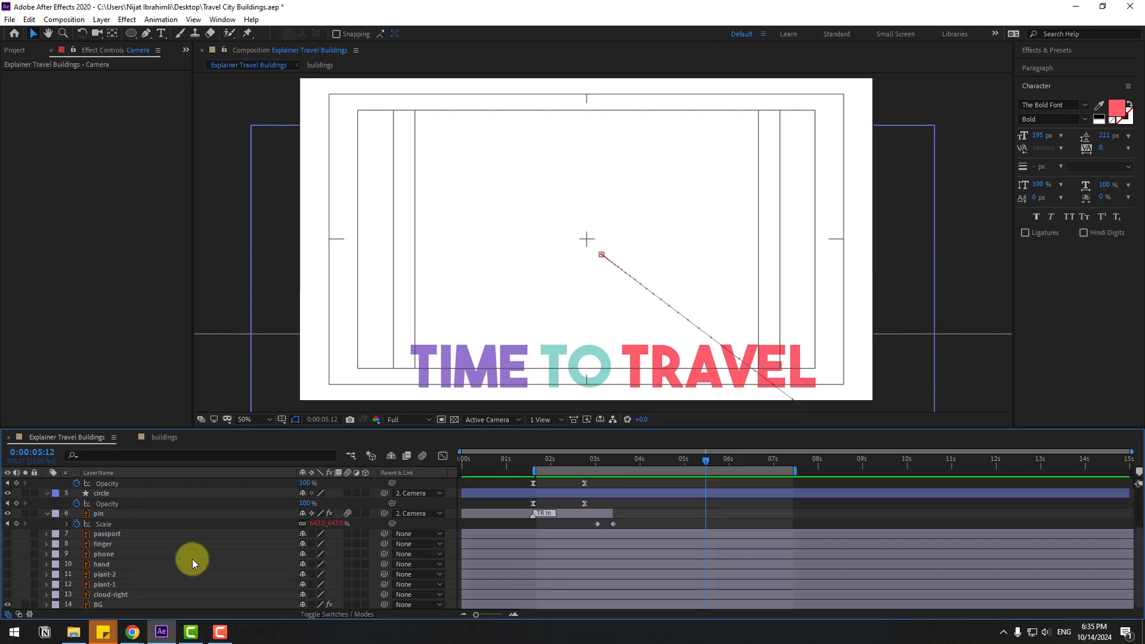
Step: Pre-compose the layers from passport down to BG into a precomp named scene-2
left_click(110, 537)
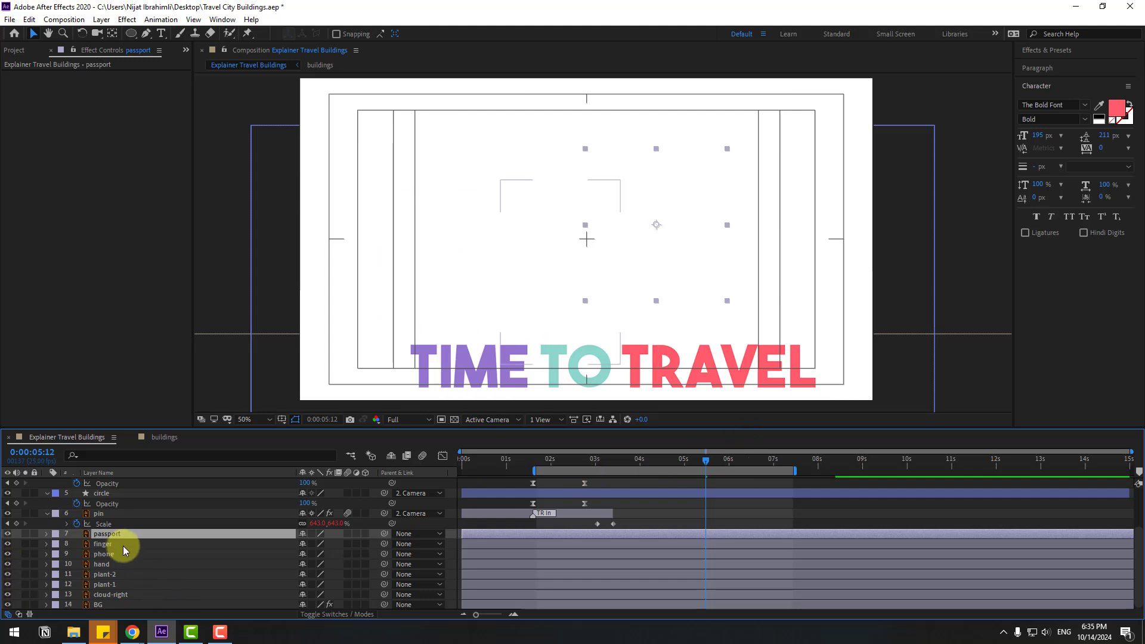
left_click(113, 603, "shift")
scroll(302, 582, "up", 2)
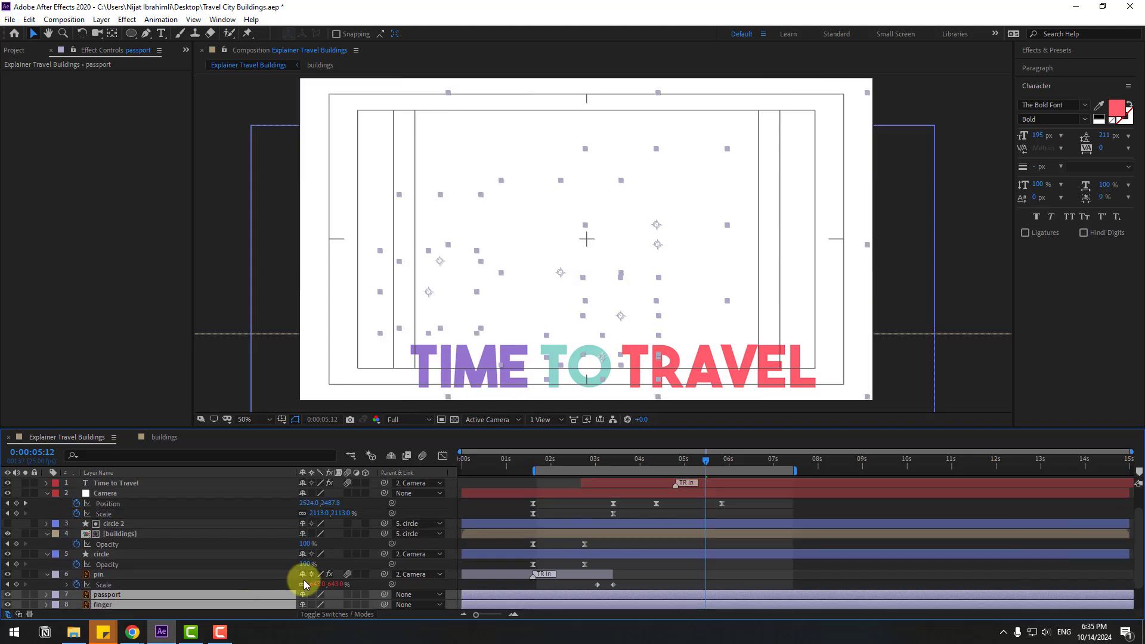
scroll(119, 581, "down", 2)
right_click(97, 575)
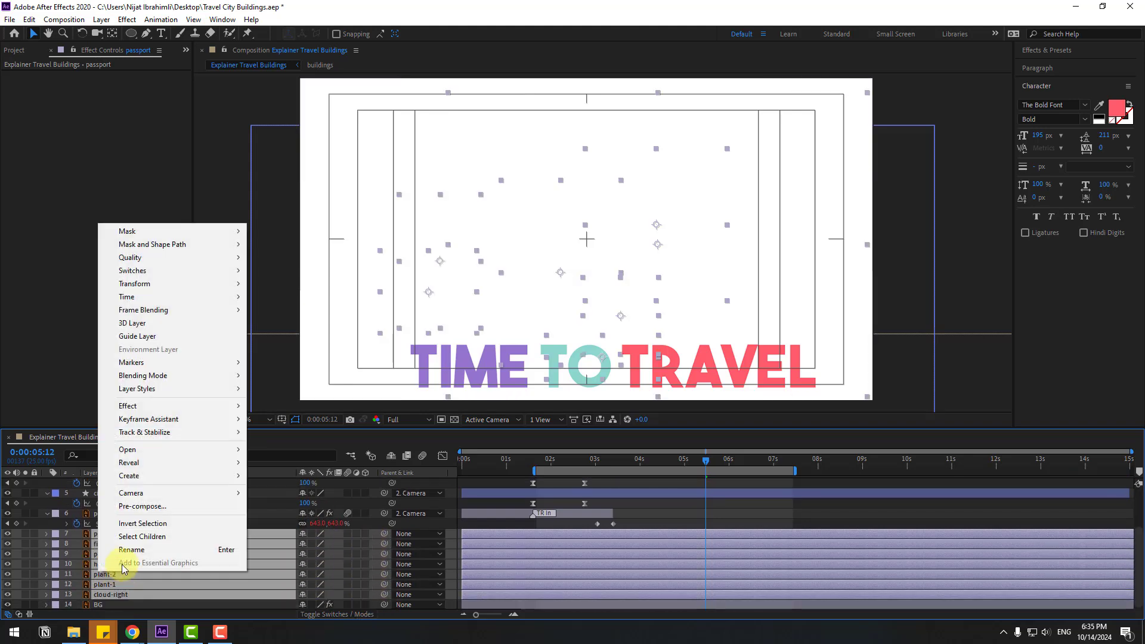
left_click(141, 507)
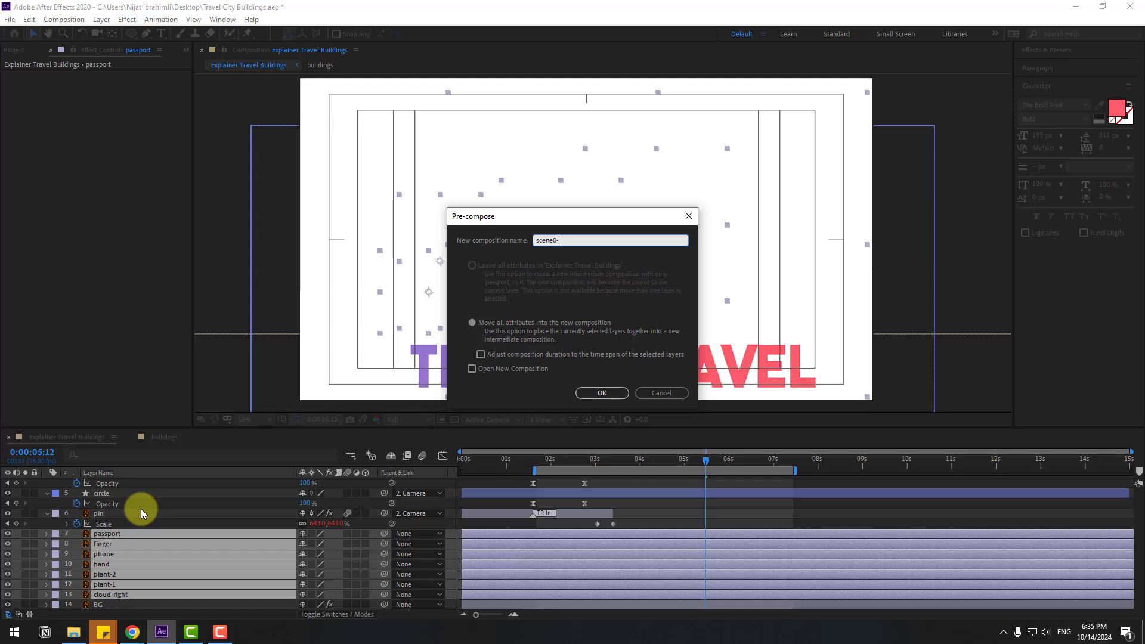
type("scene-2")
key("Return")
Step: Move scene-2 to the top of the stack and parent it to the Camera layer
left_click_drag(95, 595, 156, 478)
left_click_drag(385, 485, 114, 504)
scroll(552, 327, "up", 2)
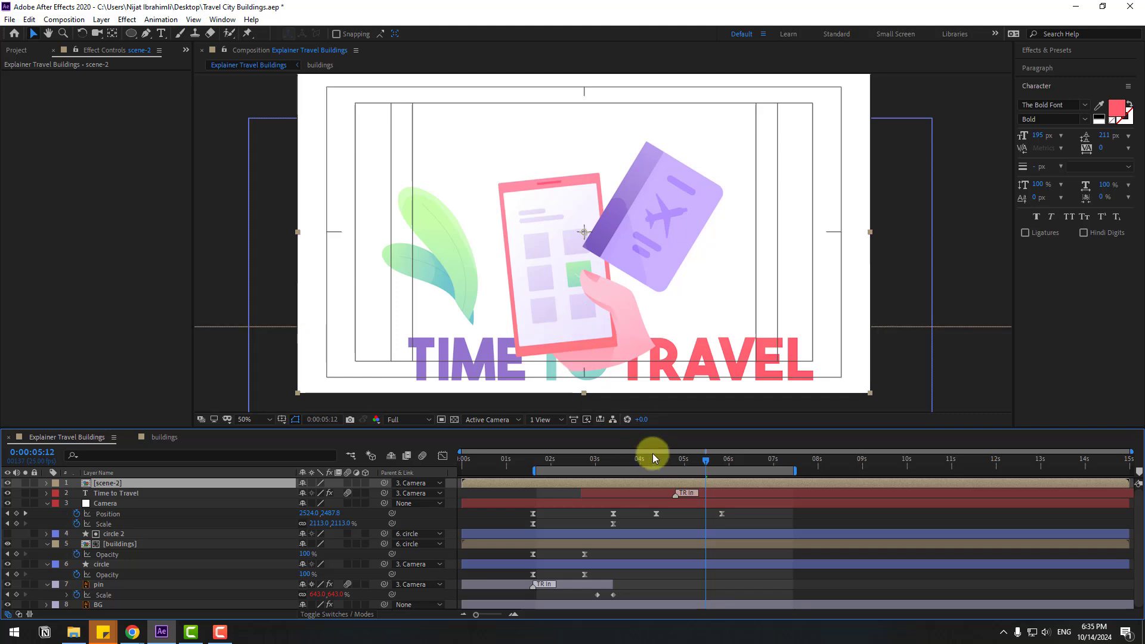
left_click_drag(628, 461, 770, 461)
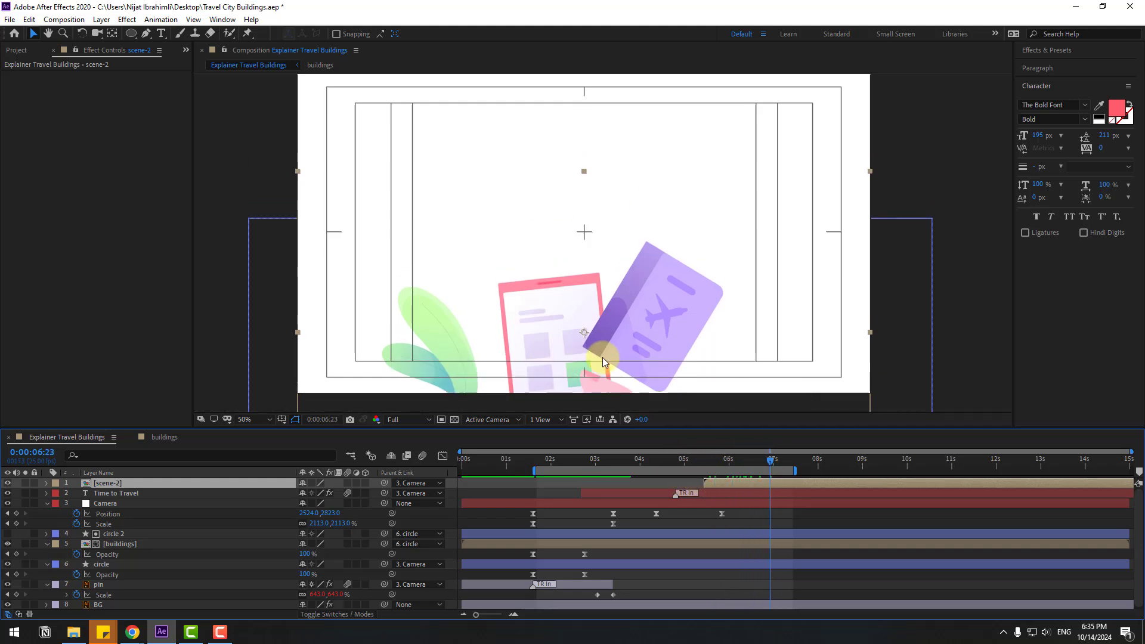
Step: Inside scene-2, apply Animation Composer's Cosine Rotate preset to the passport layer
double_click(99, 484)
left_click(681, 279)
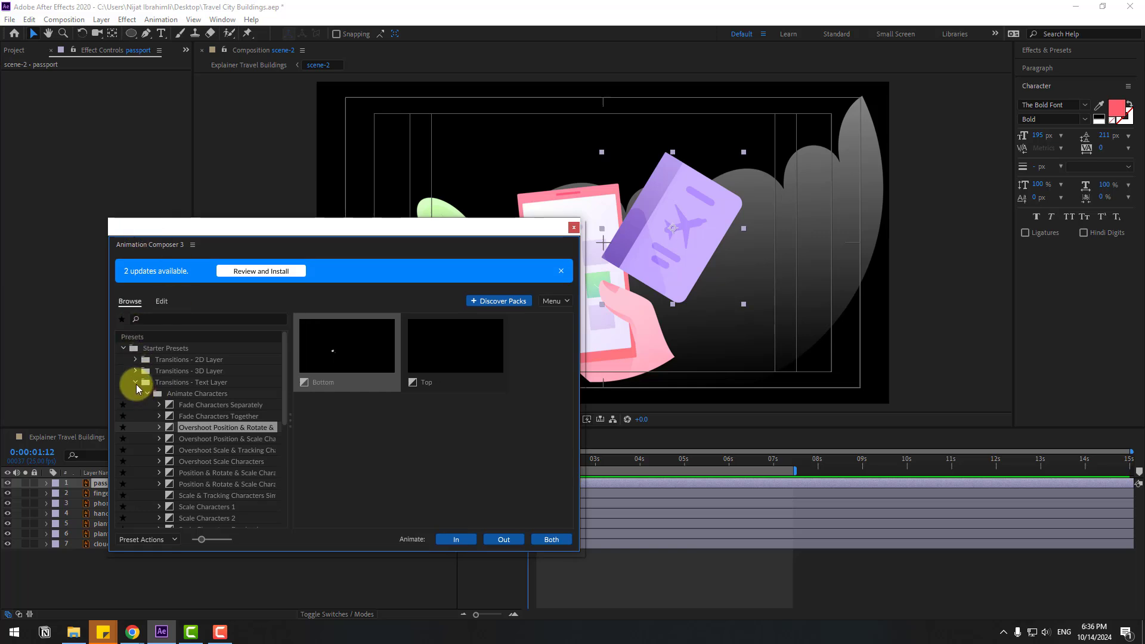
left_click(136, 384)
left_click(136, 395)
left_click(147, 406)
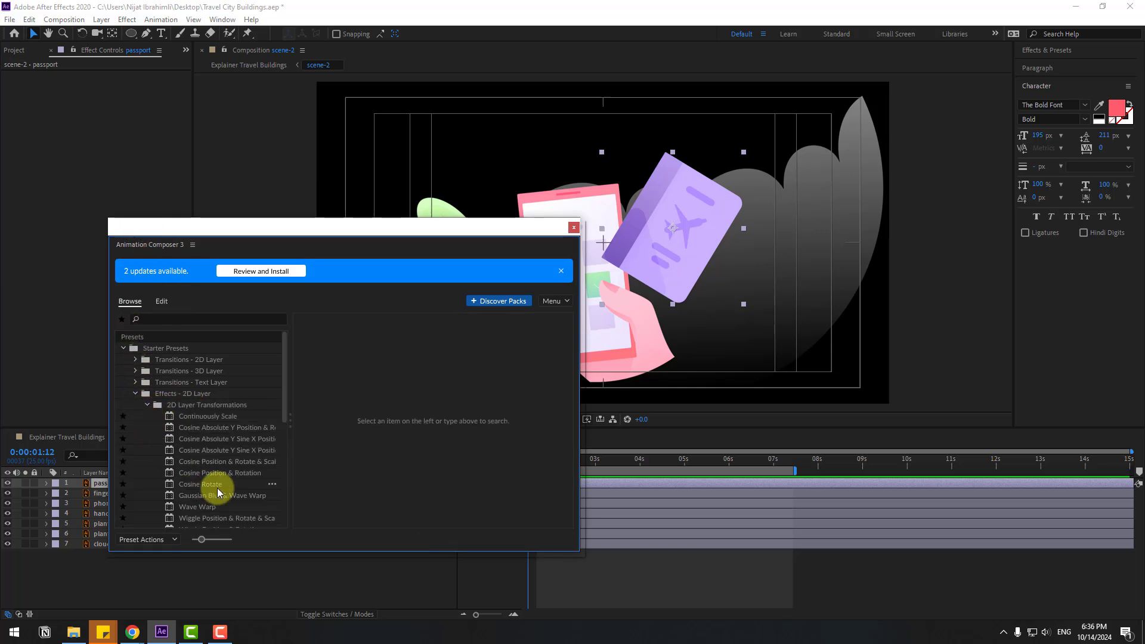
left_click(193, 485)
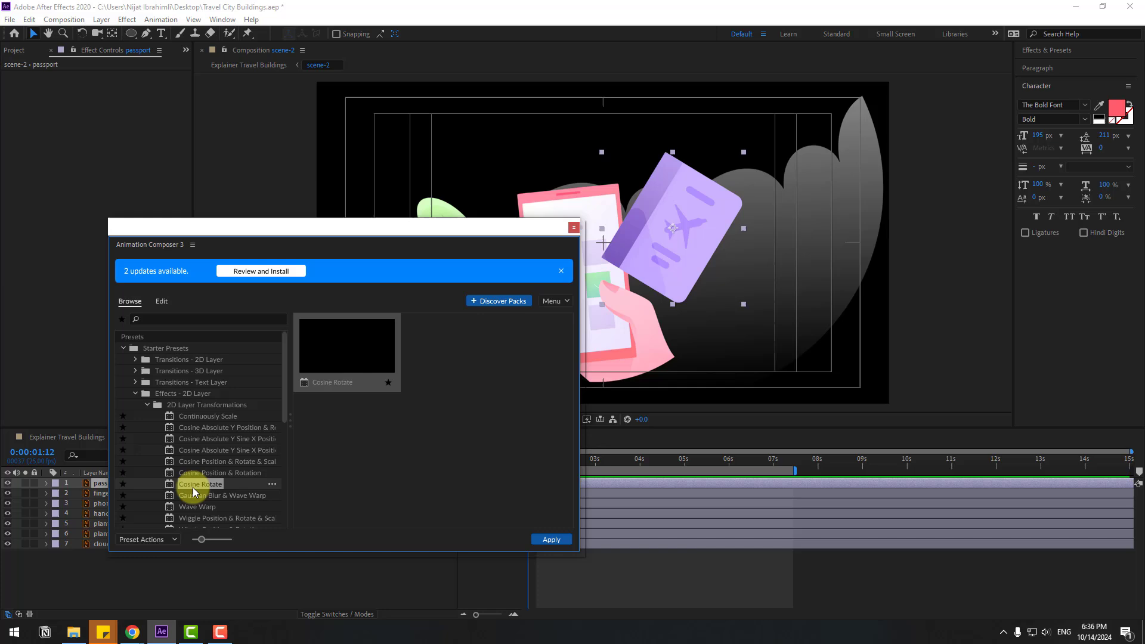
left_click(542, 540)
Step: Set the Cosine Rotate intensity to 25 and preview the passport wobble from 0 seconds
left_click_drag(468, 234, 621, 420)
left_click(114, 85)
type("25")
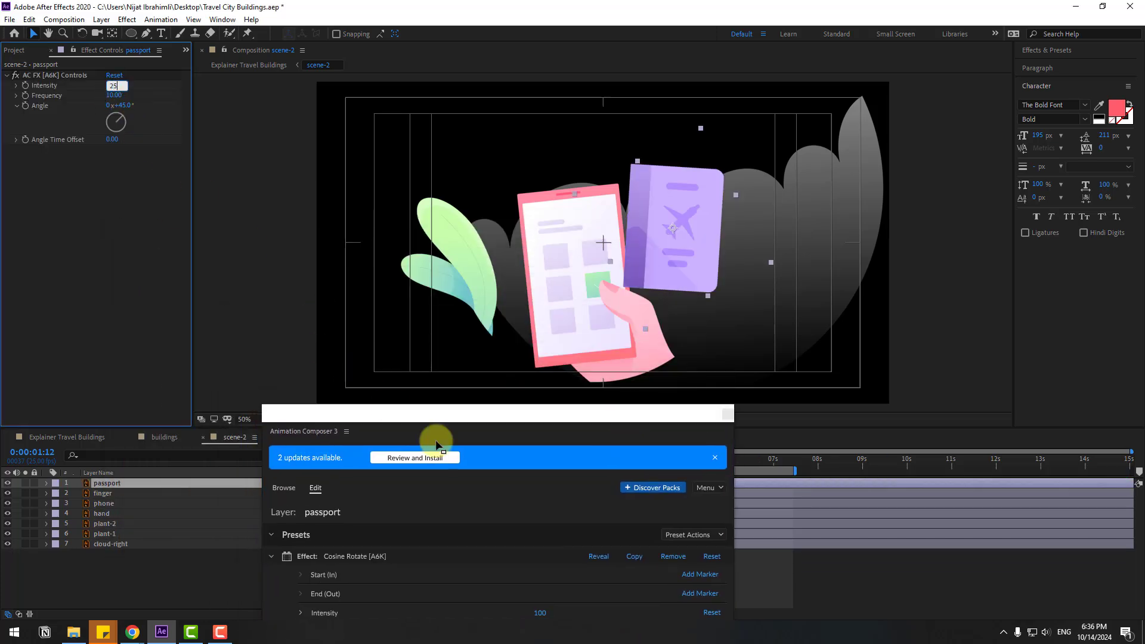
key("Return")
left_click_drag(422, 416, 794, 554)
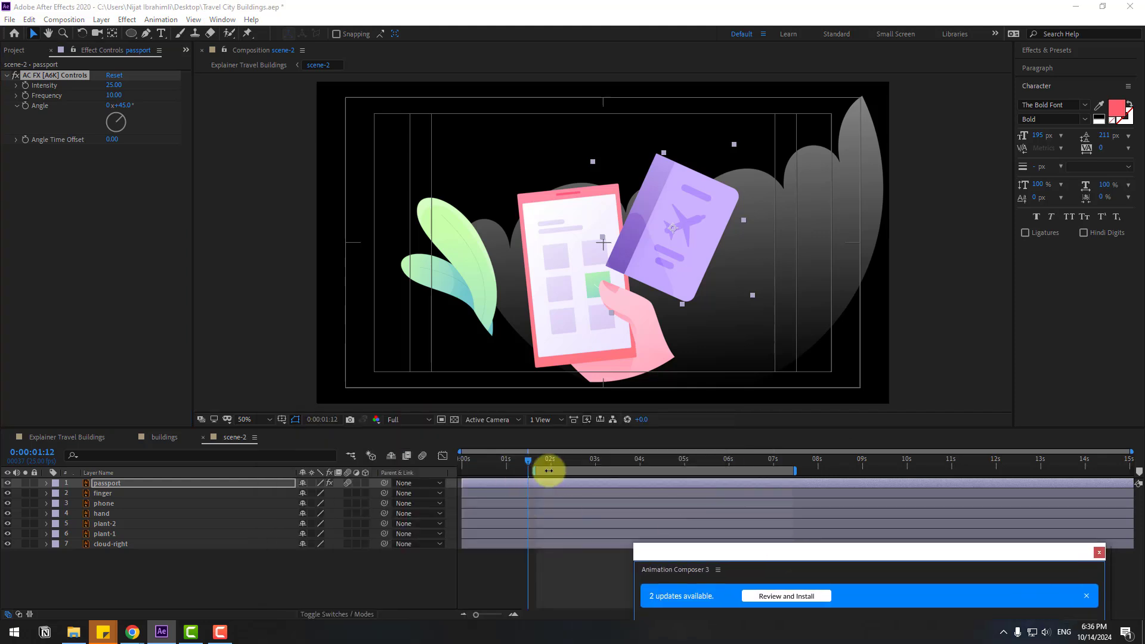
left_click_drag(549, 470, 345, 482)
key("space")
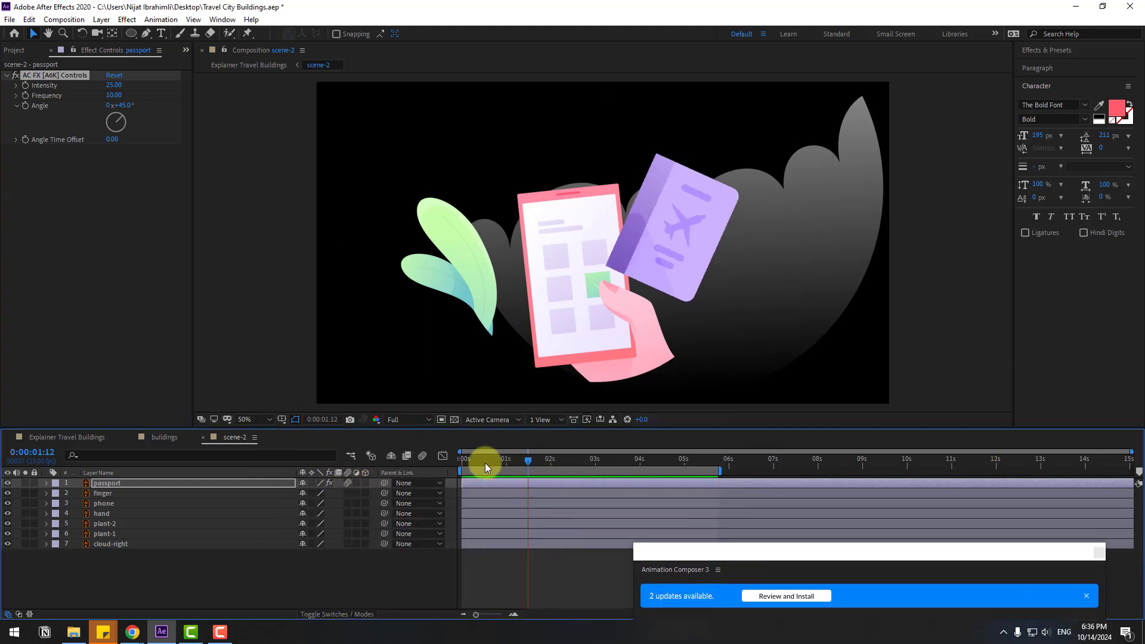
key("space")
left_click(452, 232)
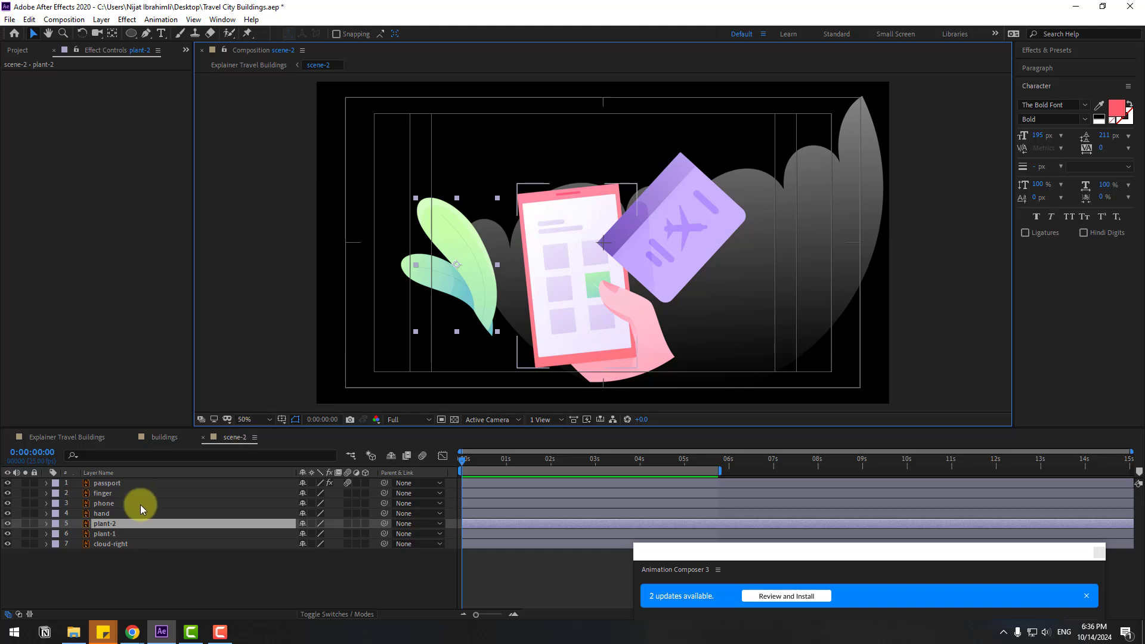
Step: Move plant-2's anchor point to the leaf's bottom tip with the Pan Behind tool
scroll(387, 306, "up", 2)
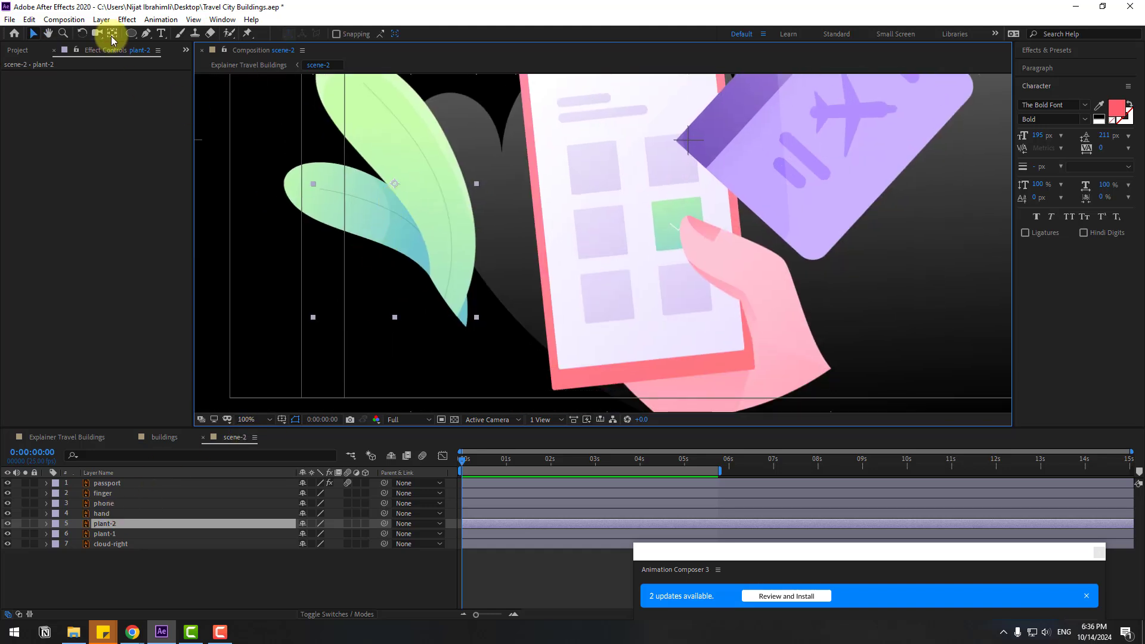
left_click(112, 33)
left_click_drag(399, 190, 456, 302)
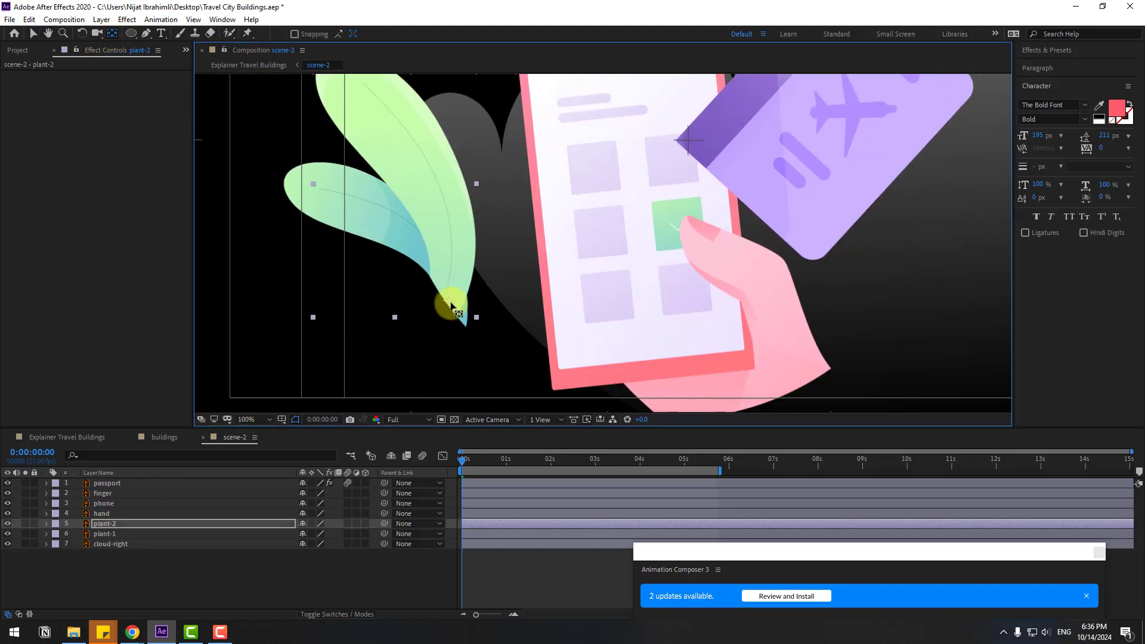
Step: Solo plant-1 and drag its anchor point to the leaf's bottom tip
left_click(113, 533)
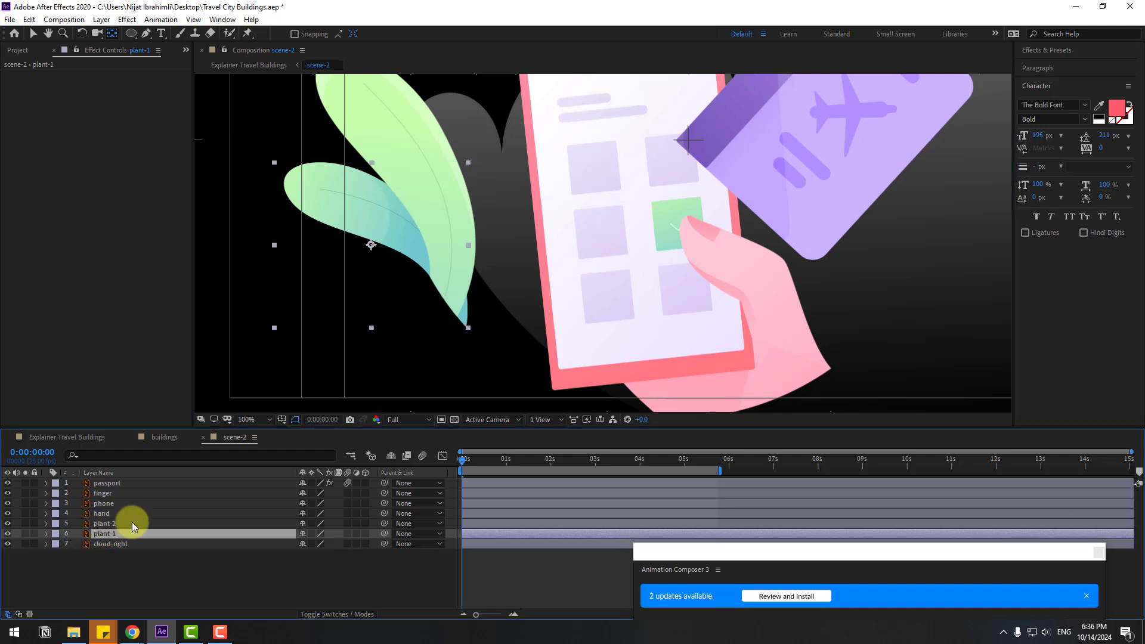
left_click(25, 533)
left_click_drag(371, 245, 466, 328)
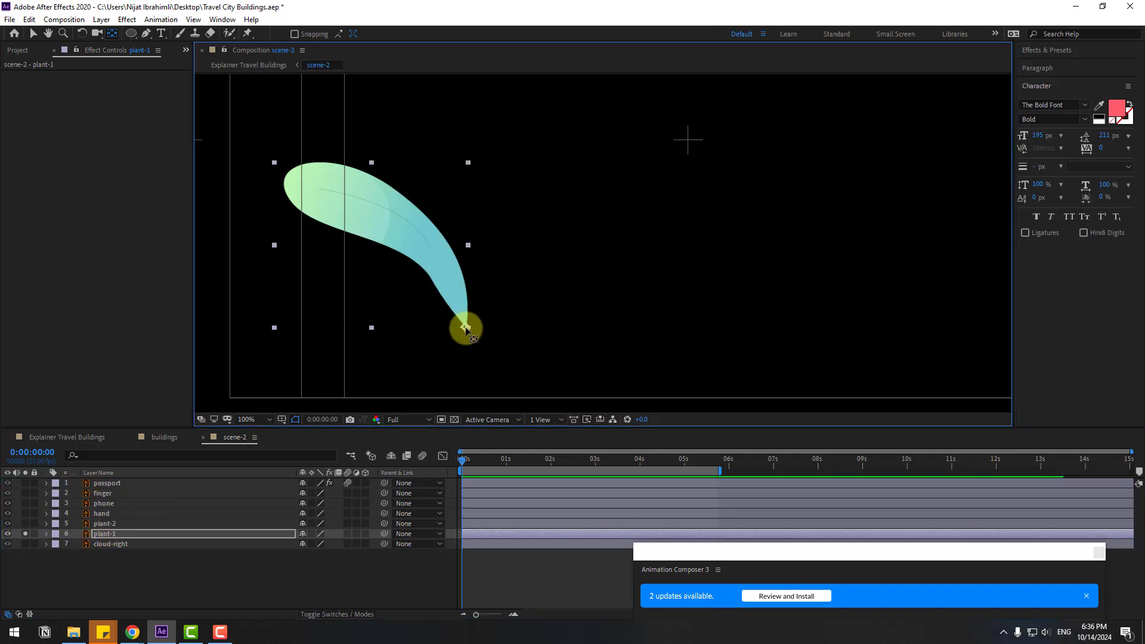
left_click(34, 34)
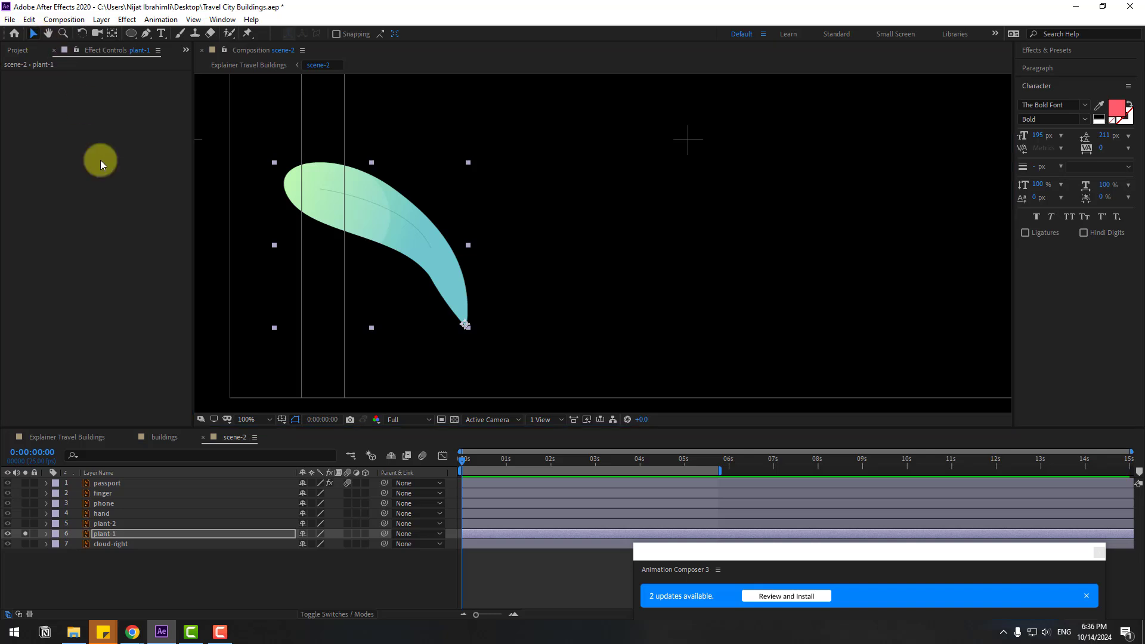
Step: Unsolo plant-1, return to frame 0, and reveal plant-1's Rotation property
left_click(25, 534)
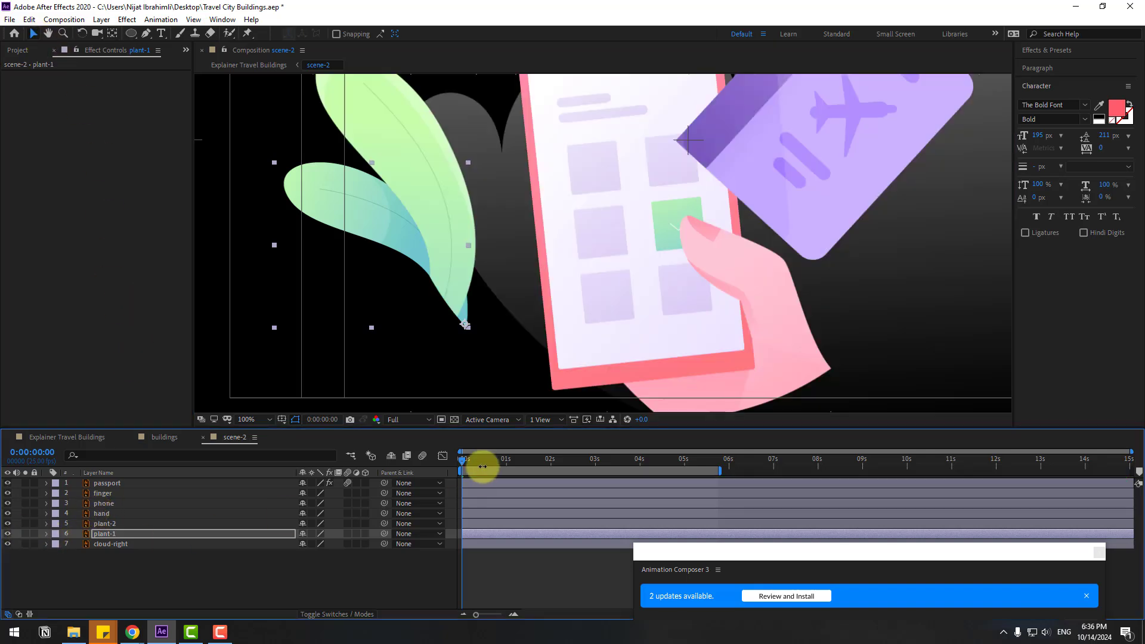
left_click_drag(482, 467, 309, 489)
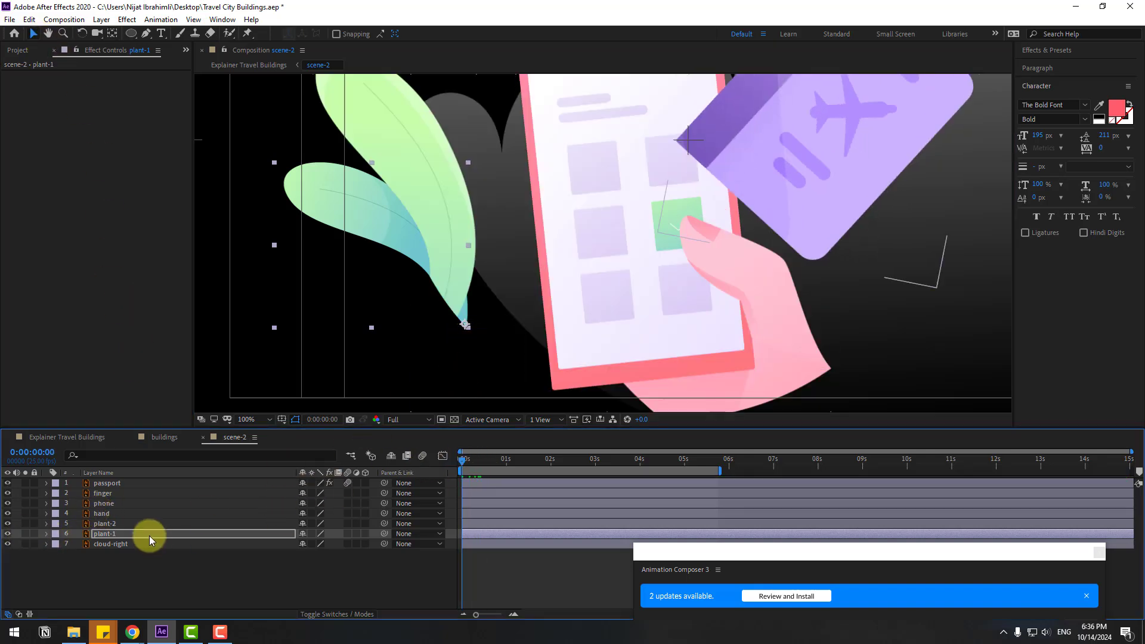
left_click(133, 574)
left_click(106, 538)
key("r")
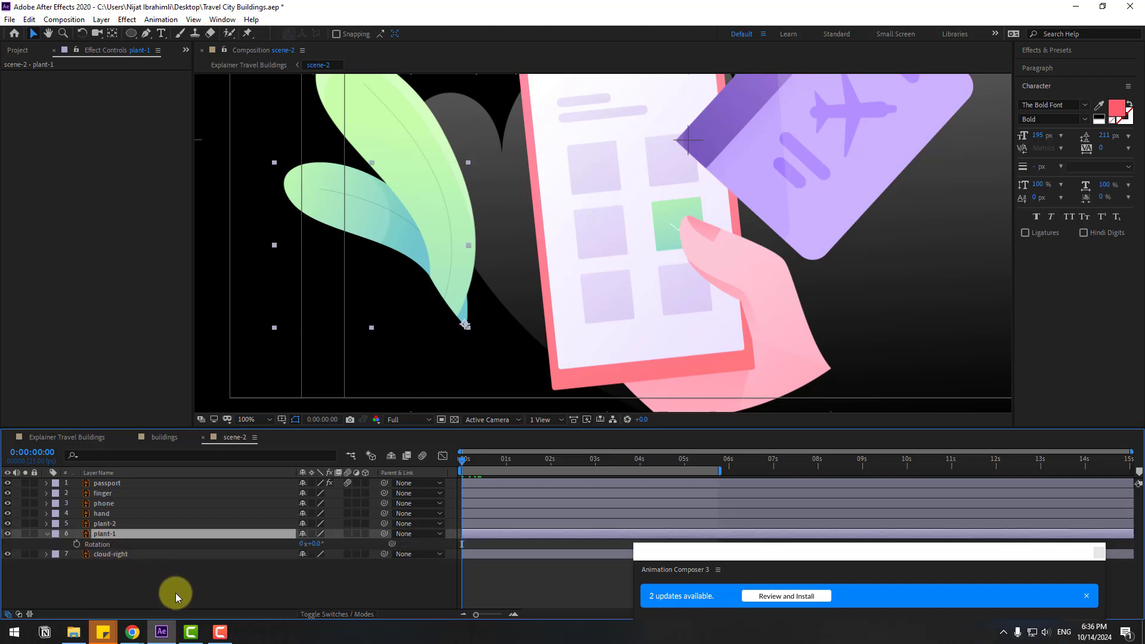
Step: Add a wiggle expression to plant-1's Rotation and preview the swaying leaf
left_click(77, 544, "alt")
type("wiggle(1,6")
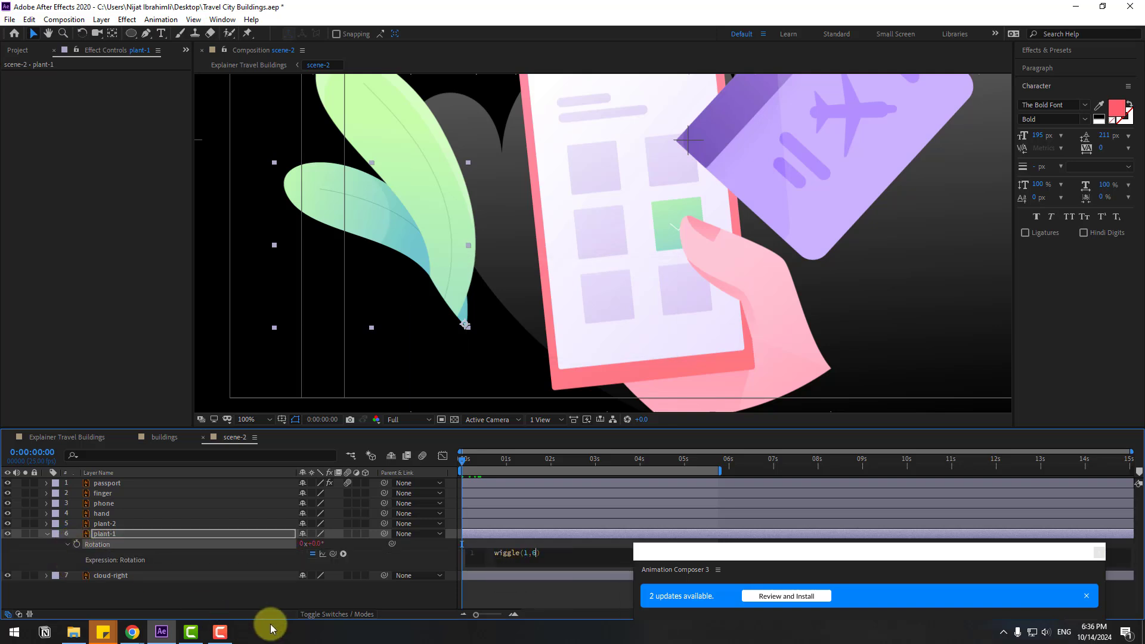
left_click(404, 604)
key("space")
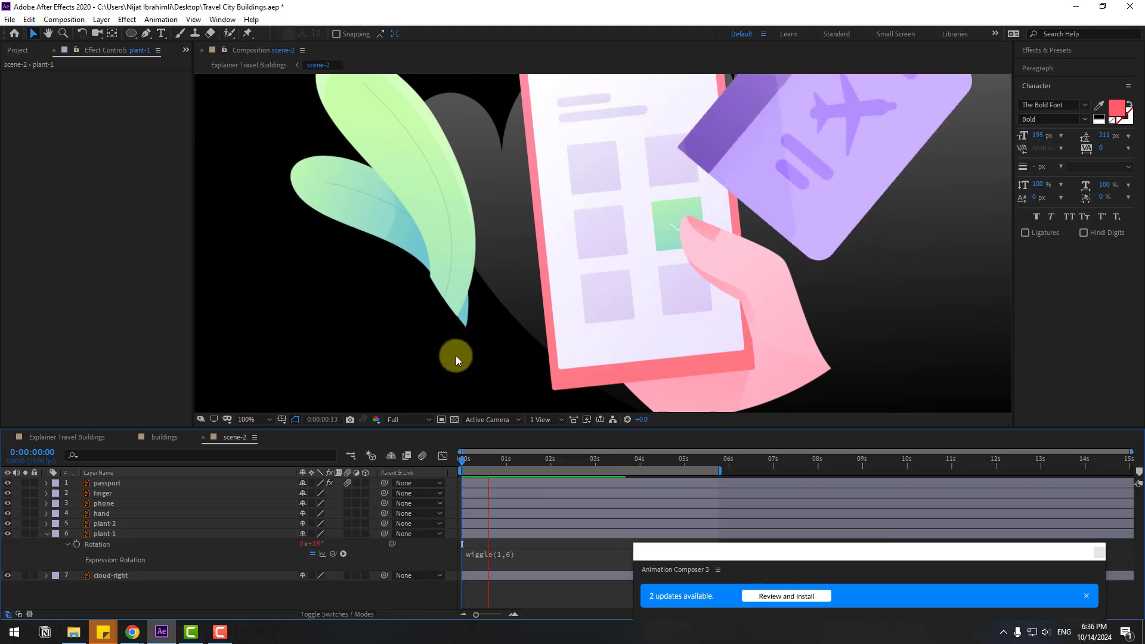
left_click(521, 459)
Step: Edit plant-1's expression to wiggle(1,8) and preview the stronger sway
left_click(518, 553)
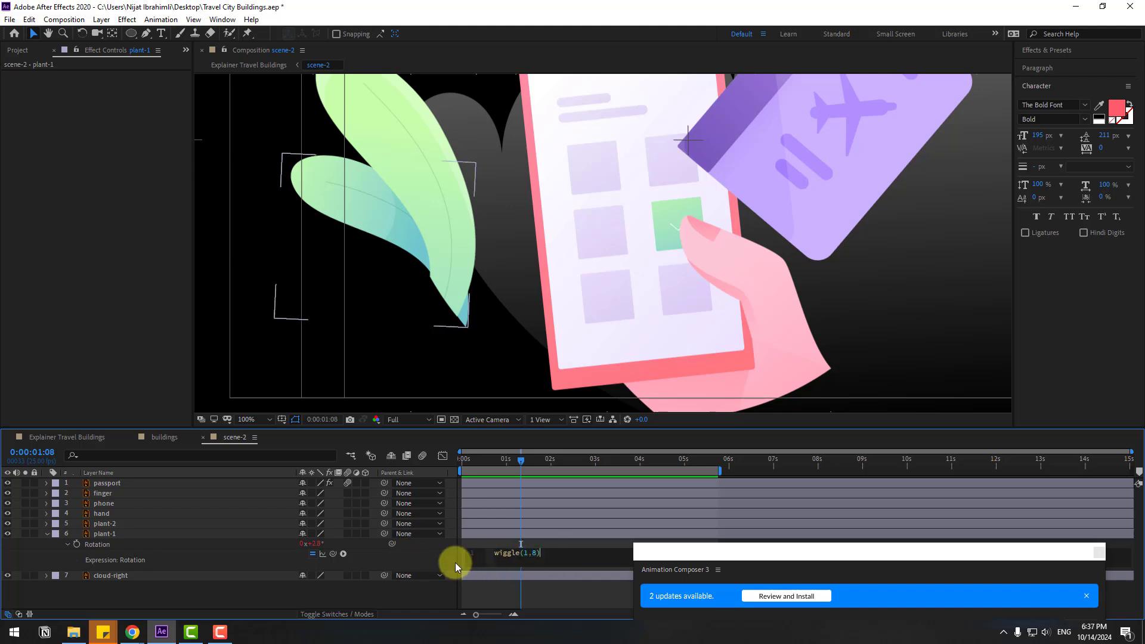
left_click_drag(540, 553, 477, 544)
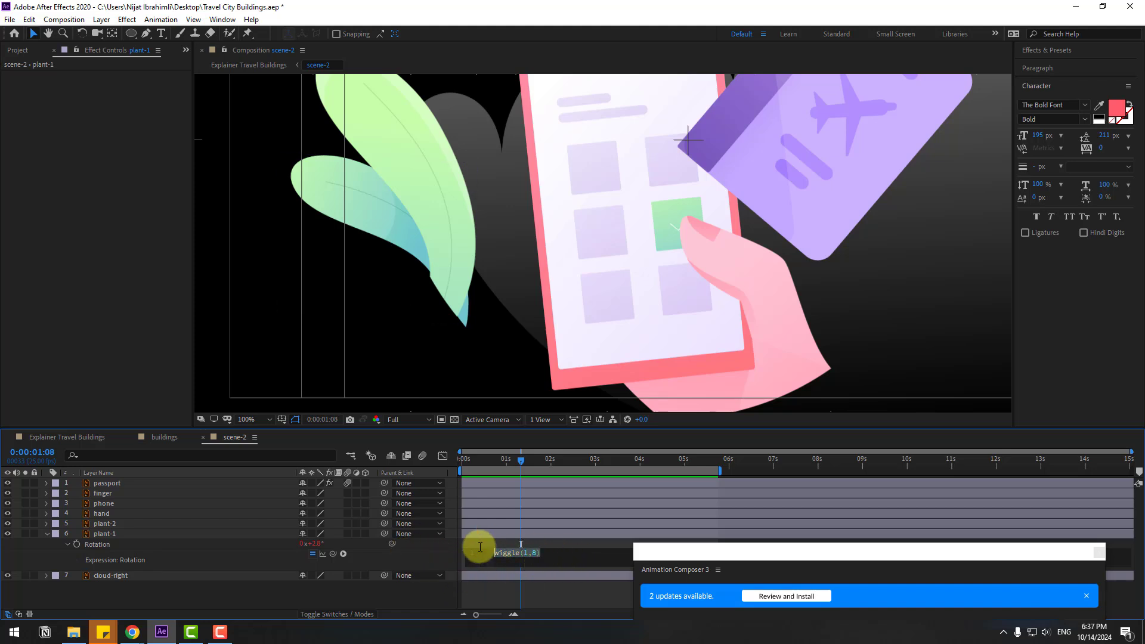
left_click(345, 601)
key("space")
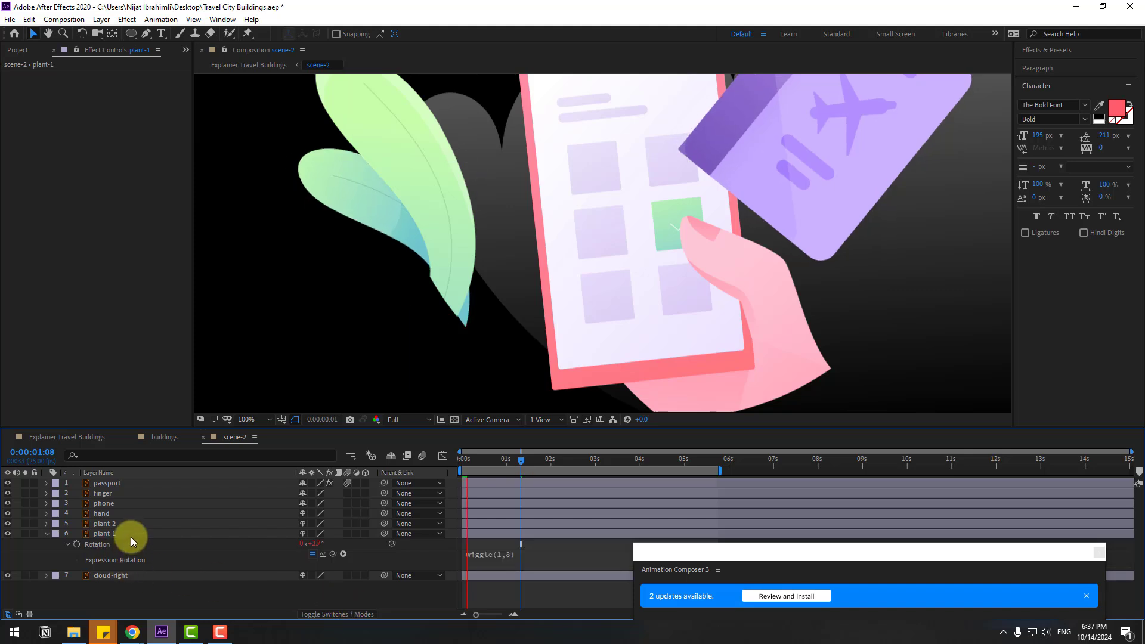
Step: Give plant-2's Rotation a wiggle(1,8) expression and preview both leaves
left_click(100, 524)
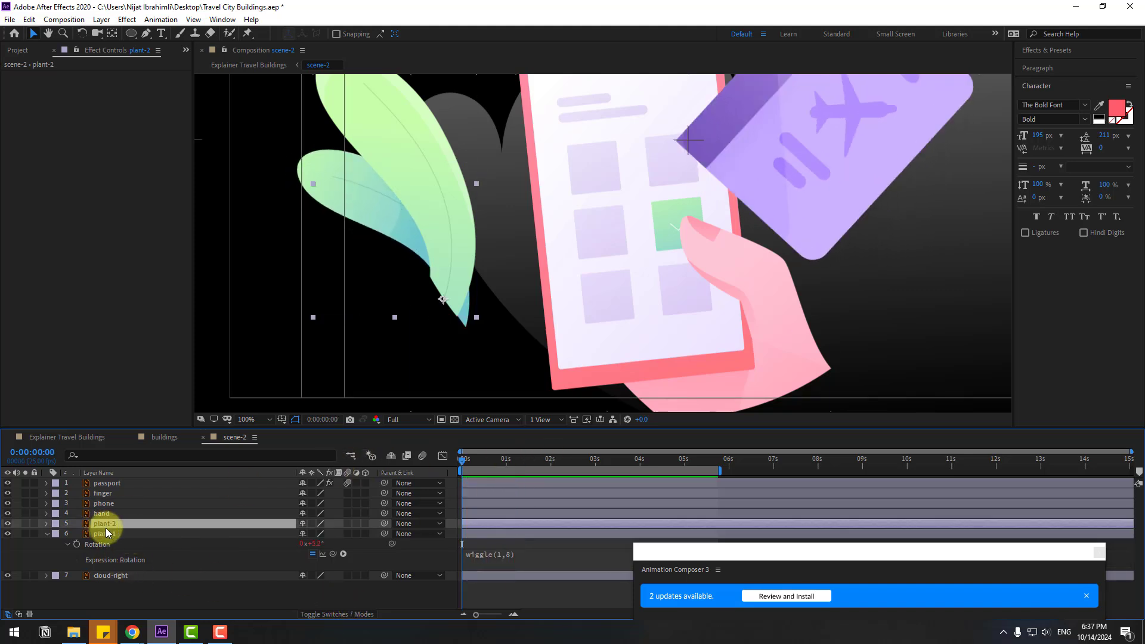
key("r")
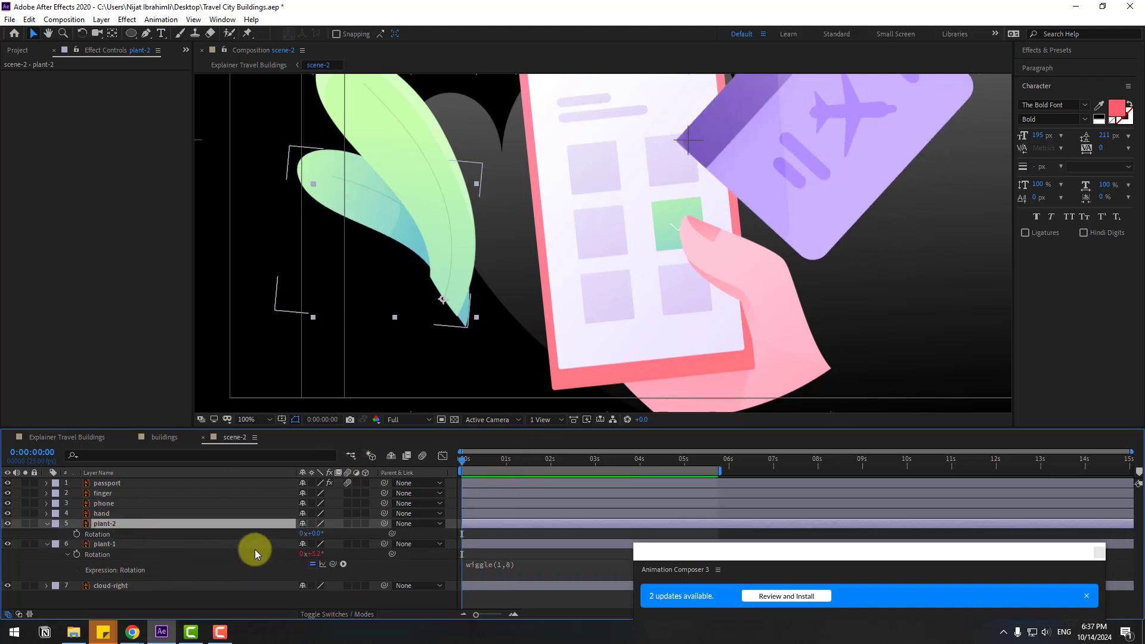
left_click(76, 534, "alt")
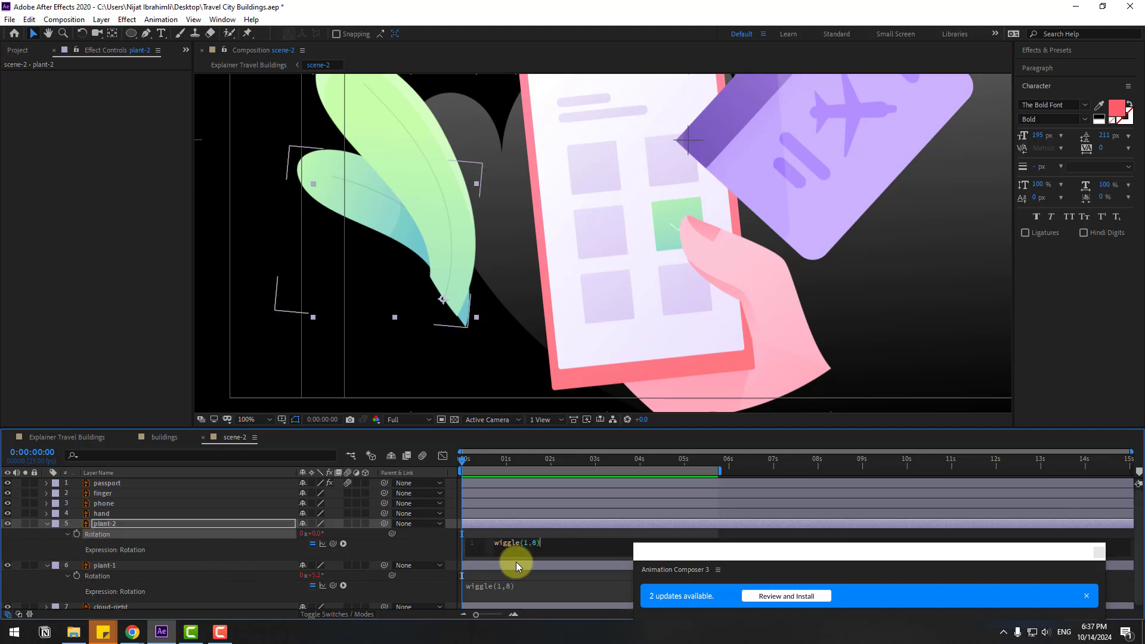
type("wiggle(1,8)")
left_click(507, 533)
scroll(543, 274, "down", 2)
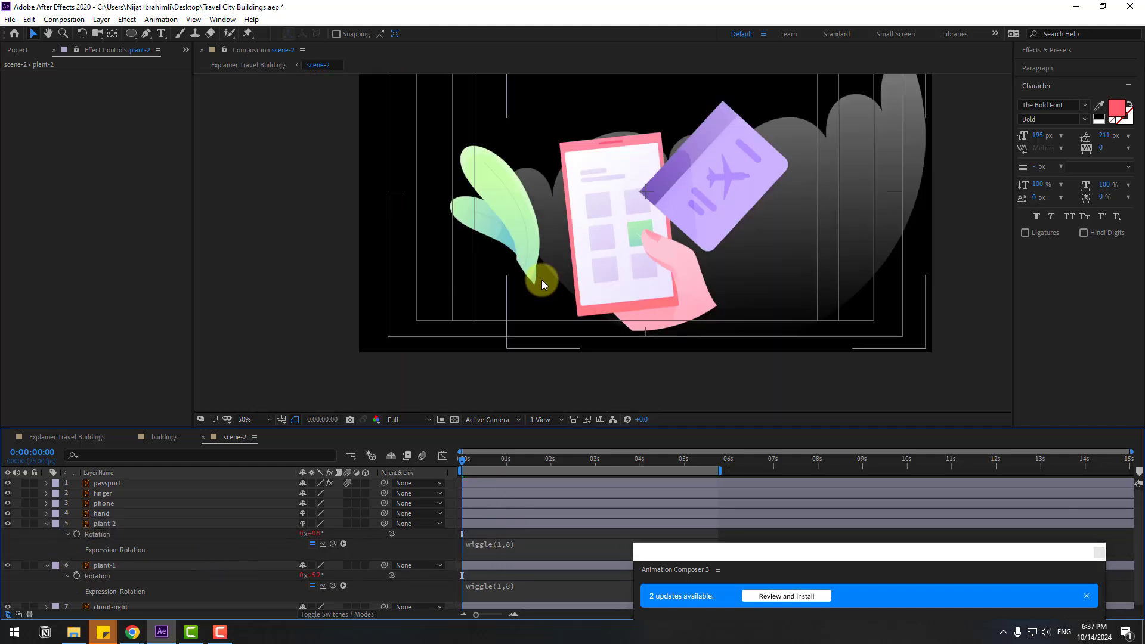
key("space")
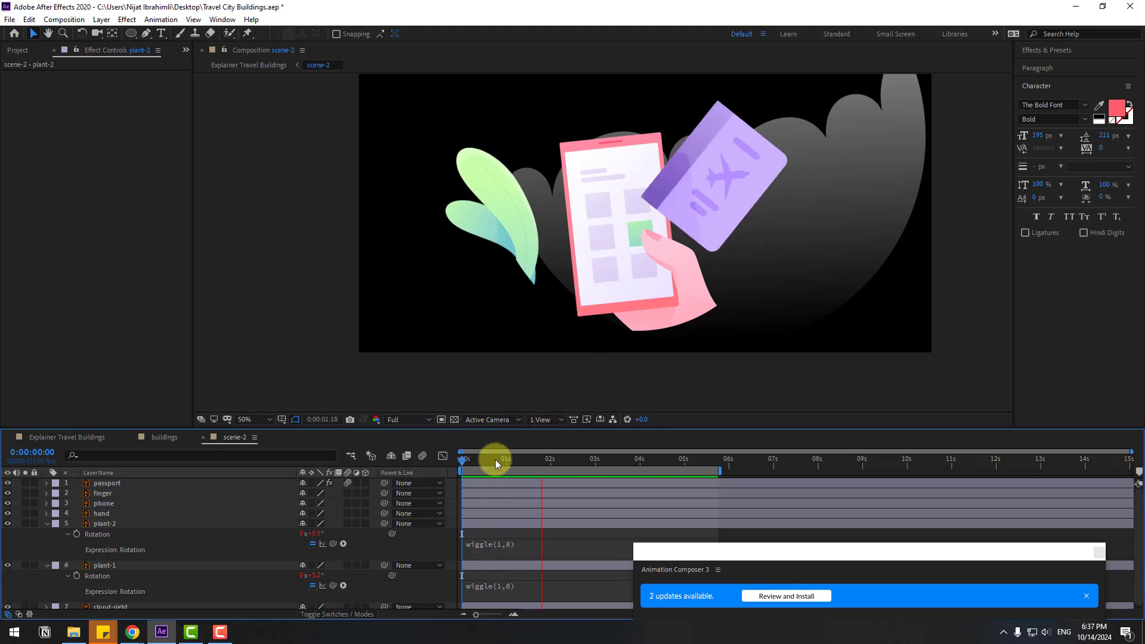
Step: Collapse both plant layers, select them together, and move them lower in scene-2
left_click(48, 436)
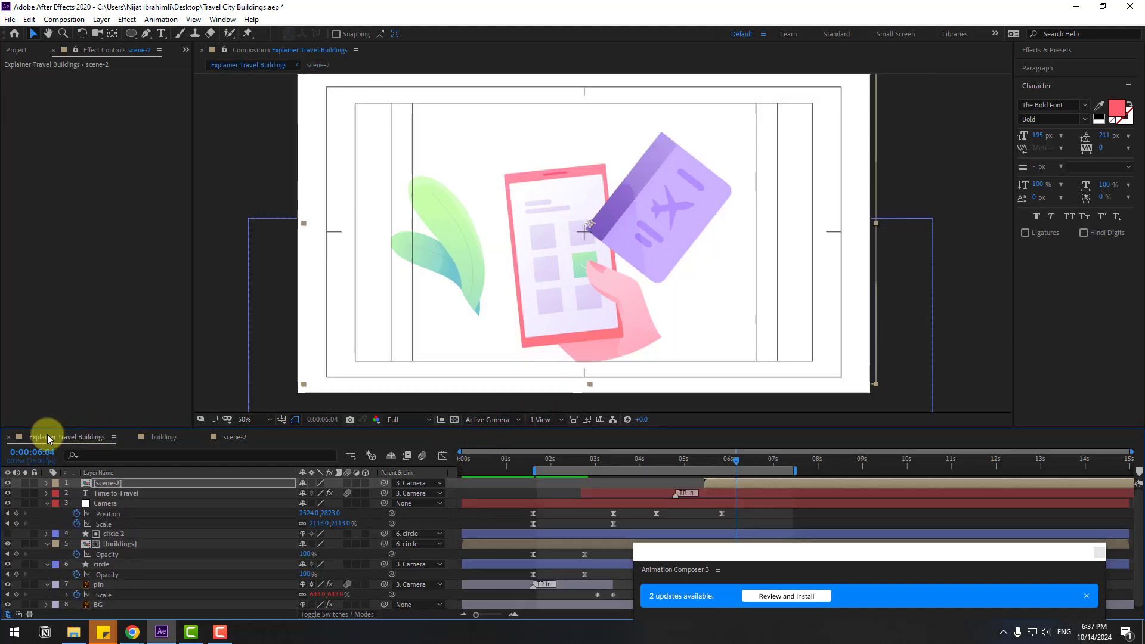
left_click(236, 437)
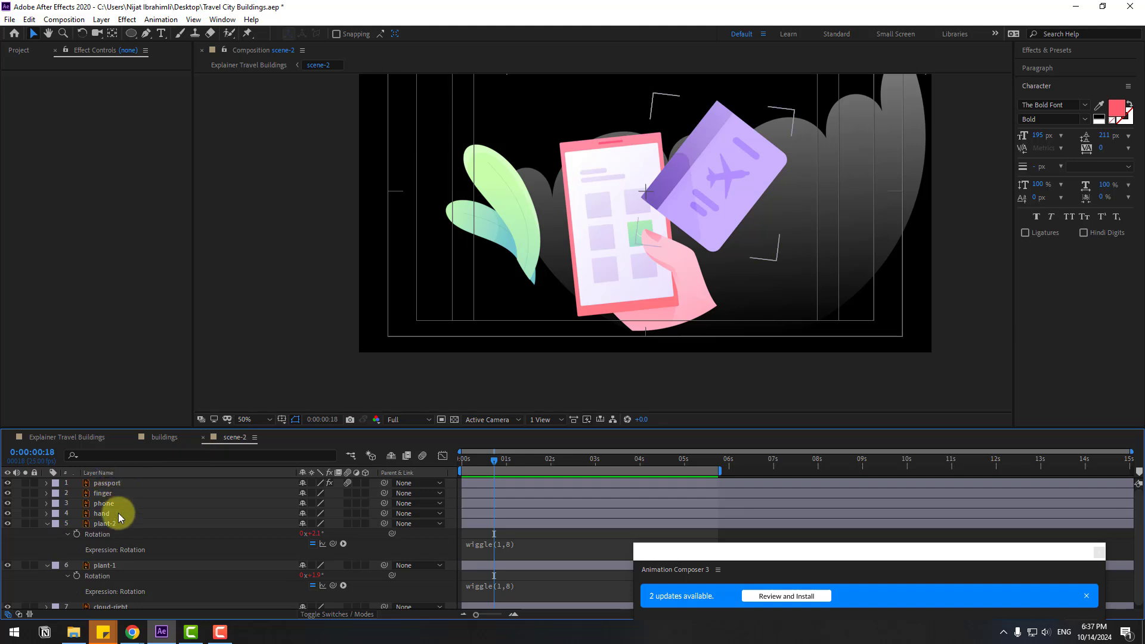
left_click(47, 523)
left_click(98, 523)
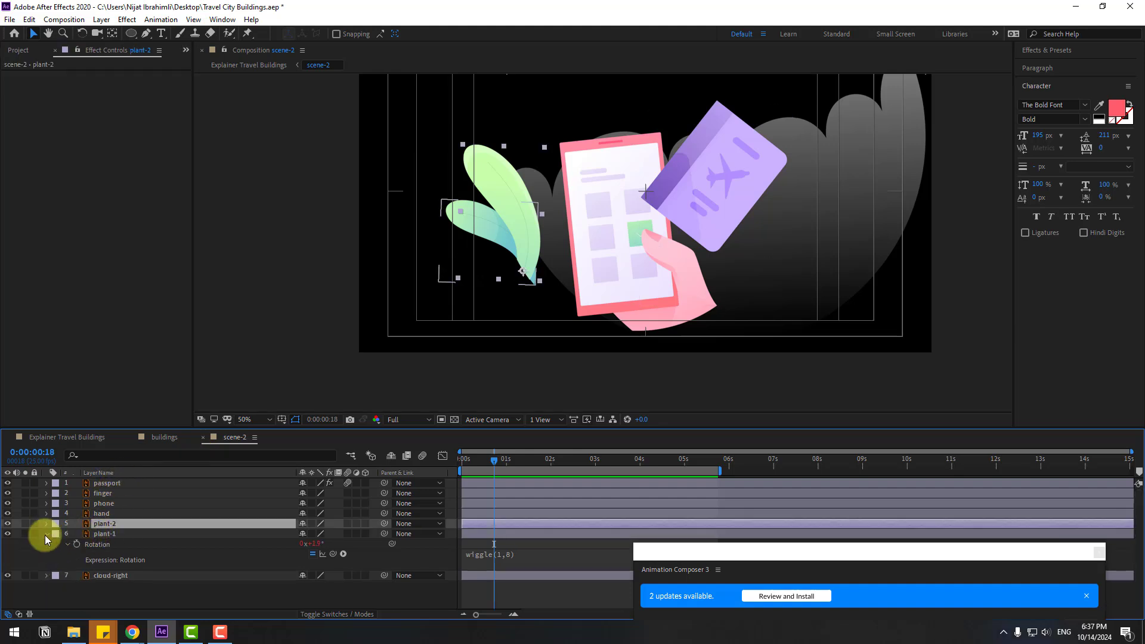
left_click(47, 534)
left_click(105, 533, "ctrl")
left_click_drag(513, 303, 492, 341)
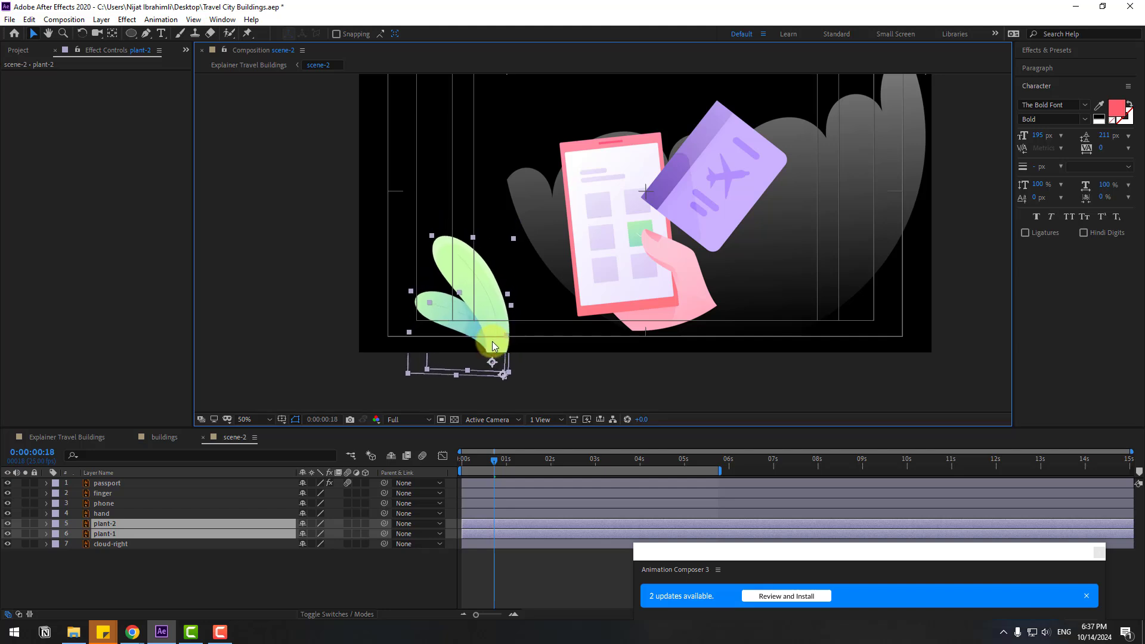
Step: In Explainer Travel Buildings, nudge the scene-2 layer slightly down and preview its entrance
left_click(45, 438)
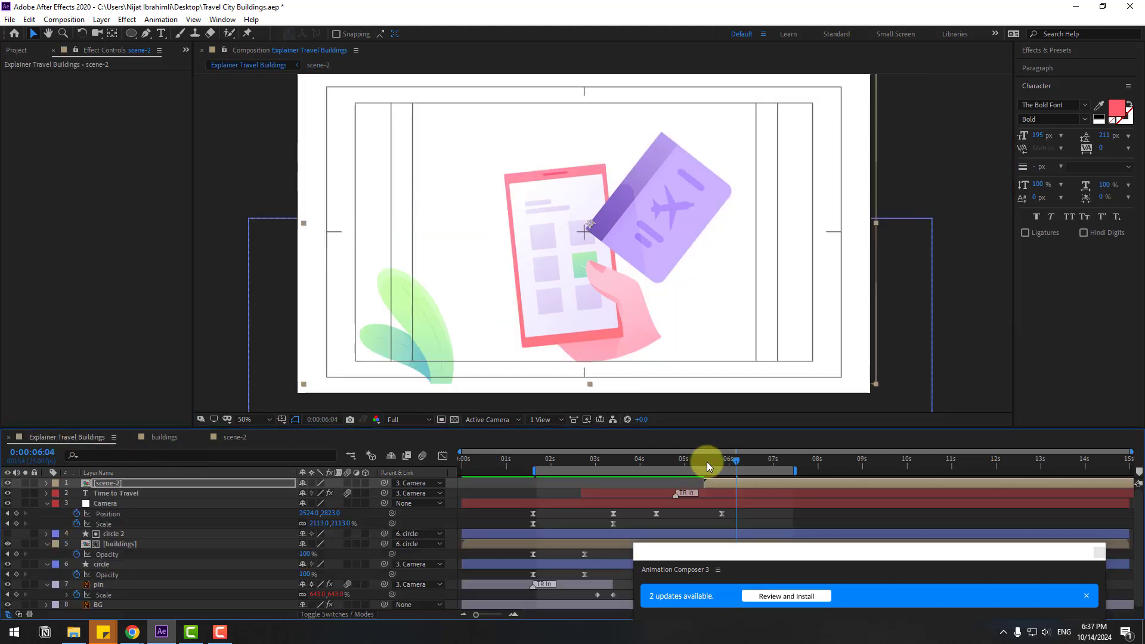
left_click(106, 485)
left_click_drag(560, 299, 567, 305)
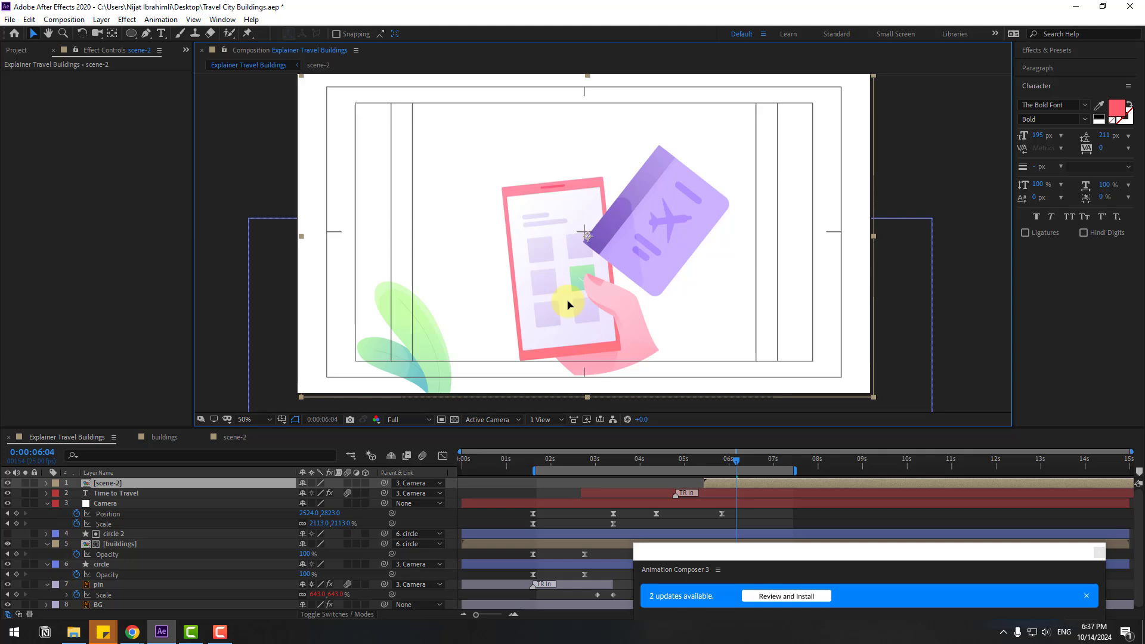
key("space")
left_click(285, 471)
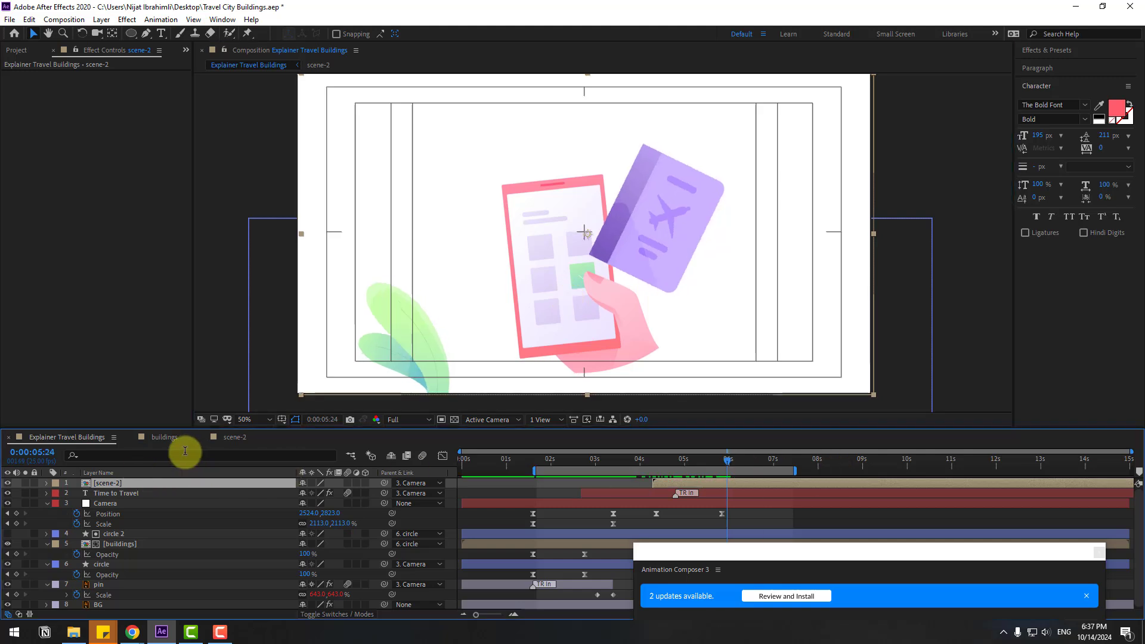
left_click(228, 438)
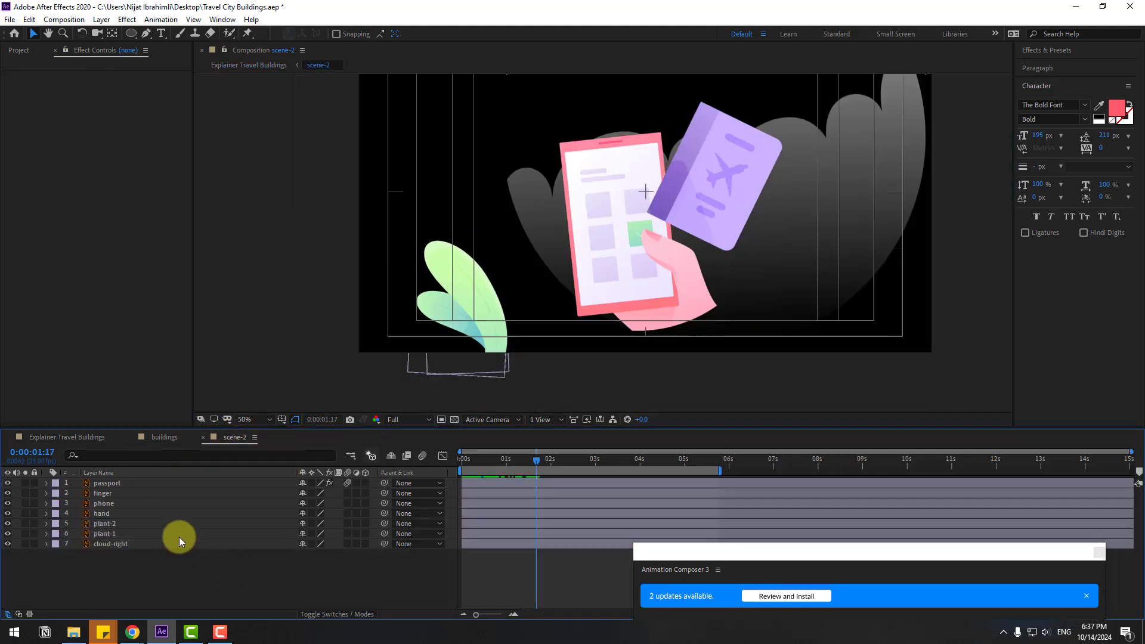
Step: Solo the hand layer, raise its anchor point slightly, then unsolo it
left_click(99, 514)
left_click(26, 514)
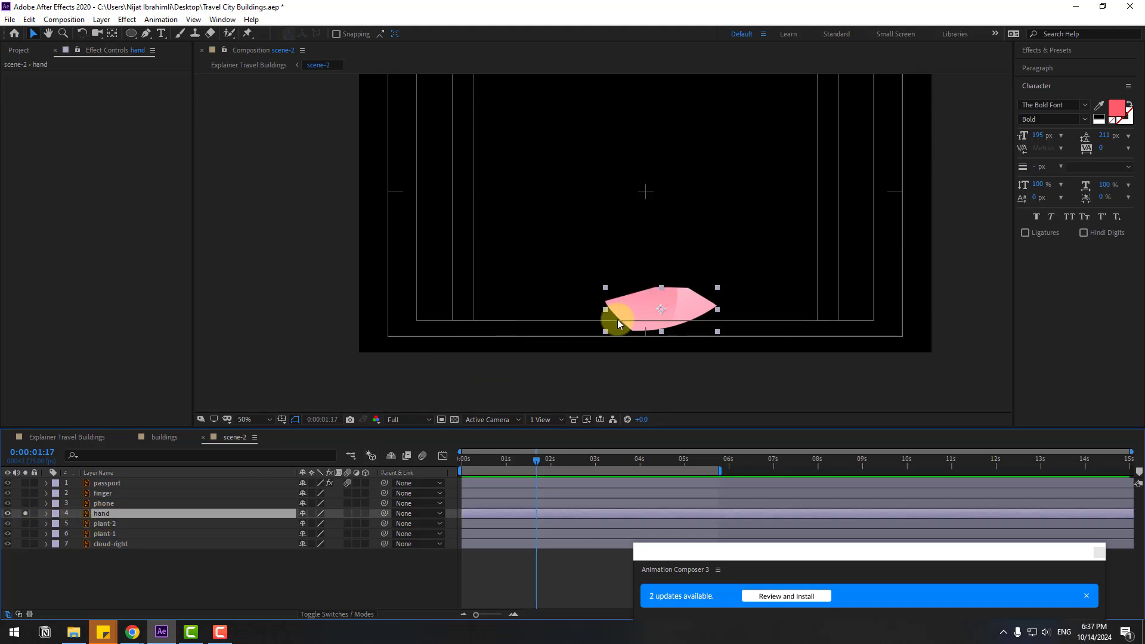
left_click(114, 35)
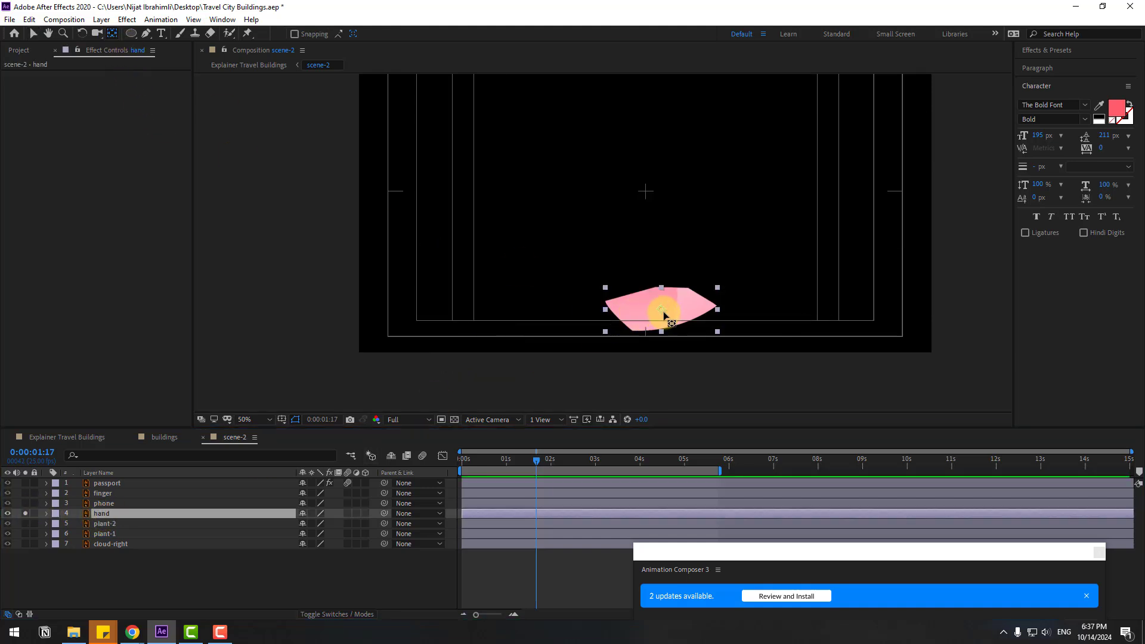
left_click_drag(664, 314, 669, 317)
left_click(40, 36)
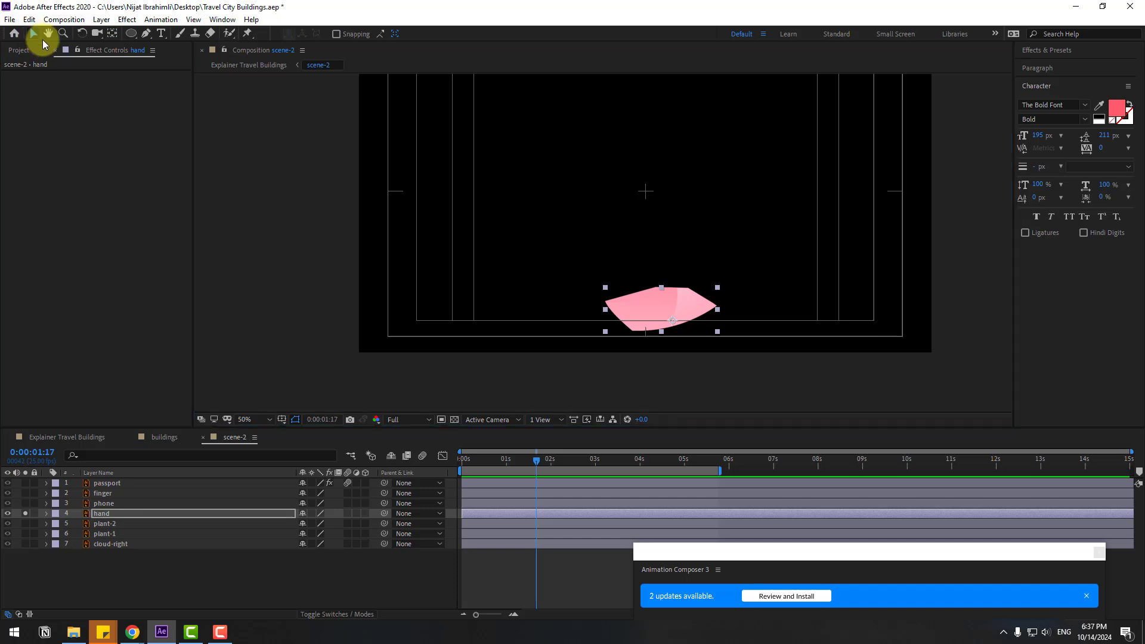
left_click(25, 514)
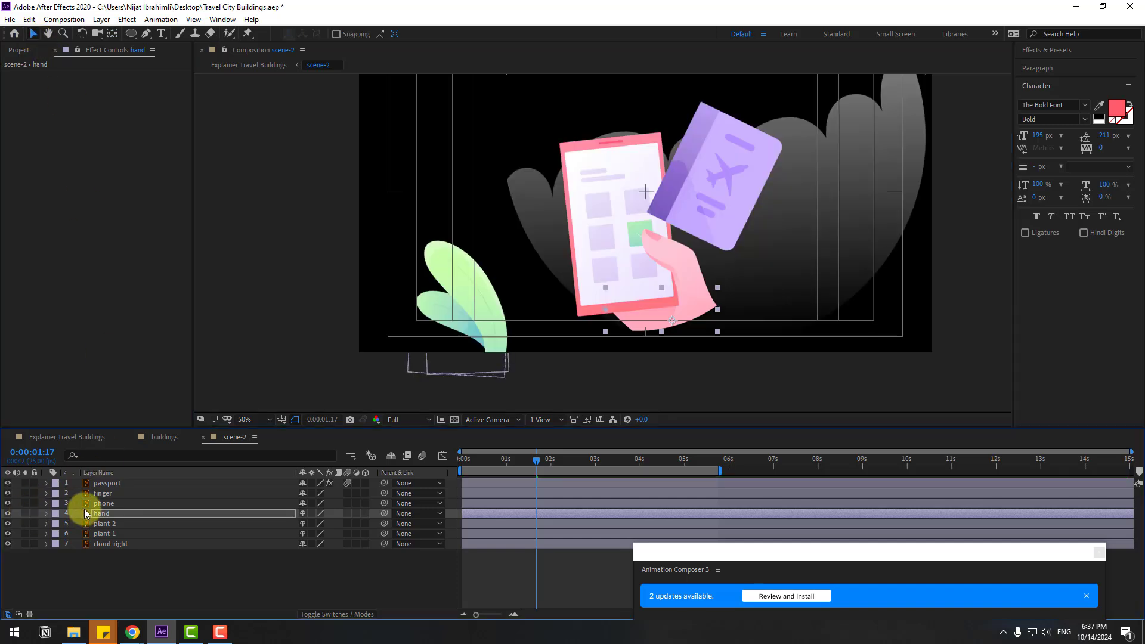
Step: Parent the phone and finger layers to the hand layer
left_click(102, 504)
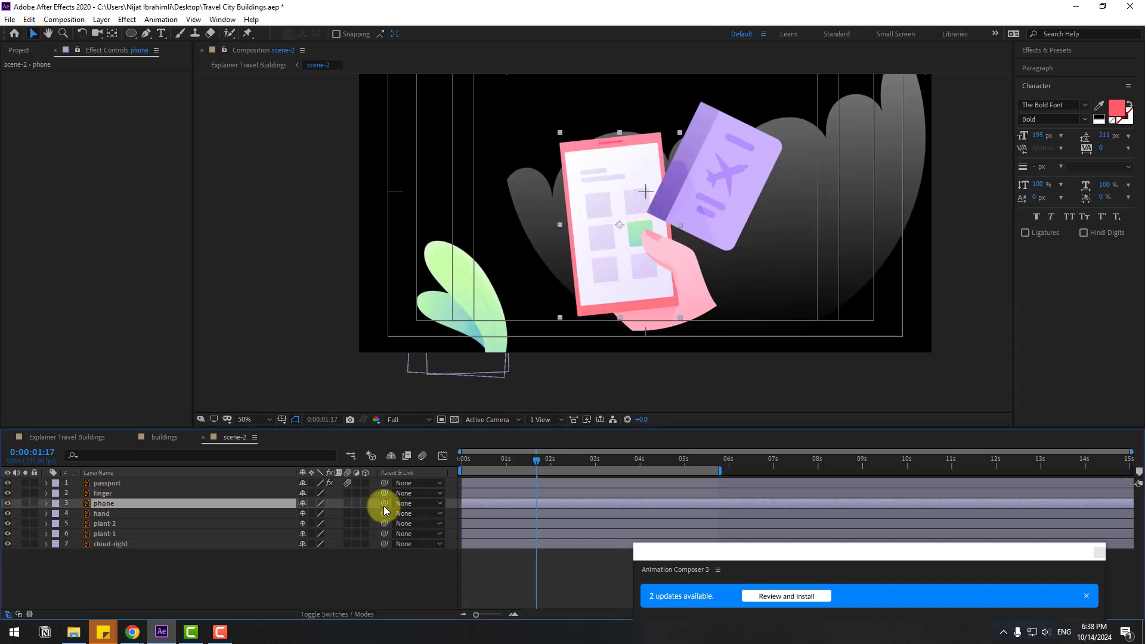
left_click_drag(384, 505, 103, 513)
left_click(102, 493)
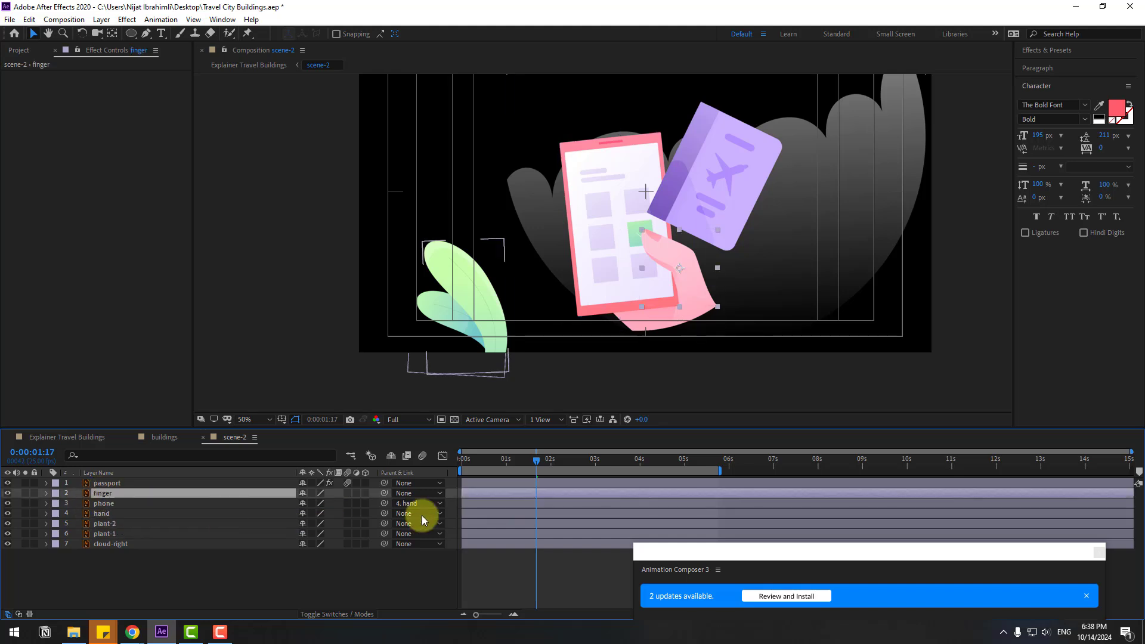
left_click_drag(384, 495, 120, 507)
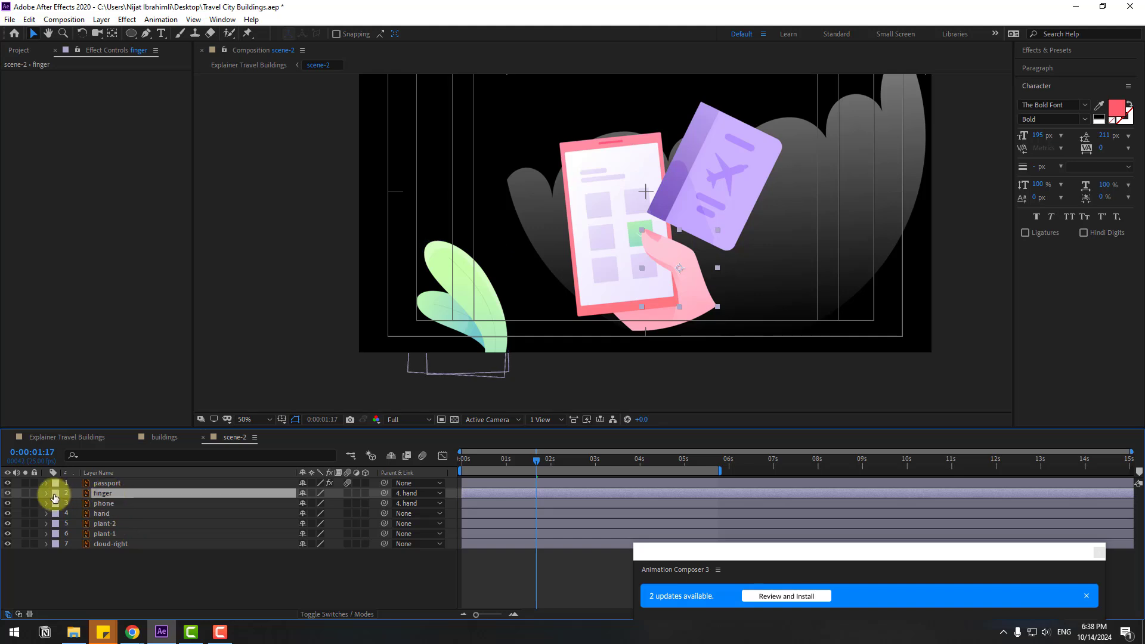
Step: Solo the finger, move its anchor point to the fingertip, unsolo, and return to frame 0
left_click(26, 493)
scroll(727, 254, "up", 2)
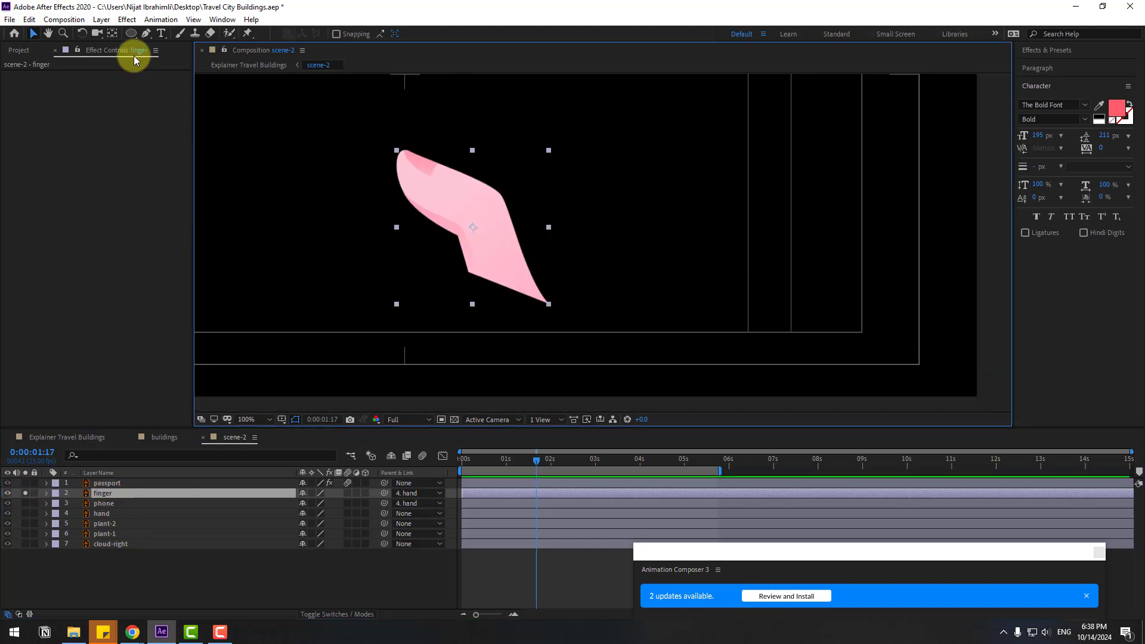
left_click(114, 34)
left_click_drag(473, 227, 523, 290)
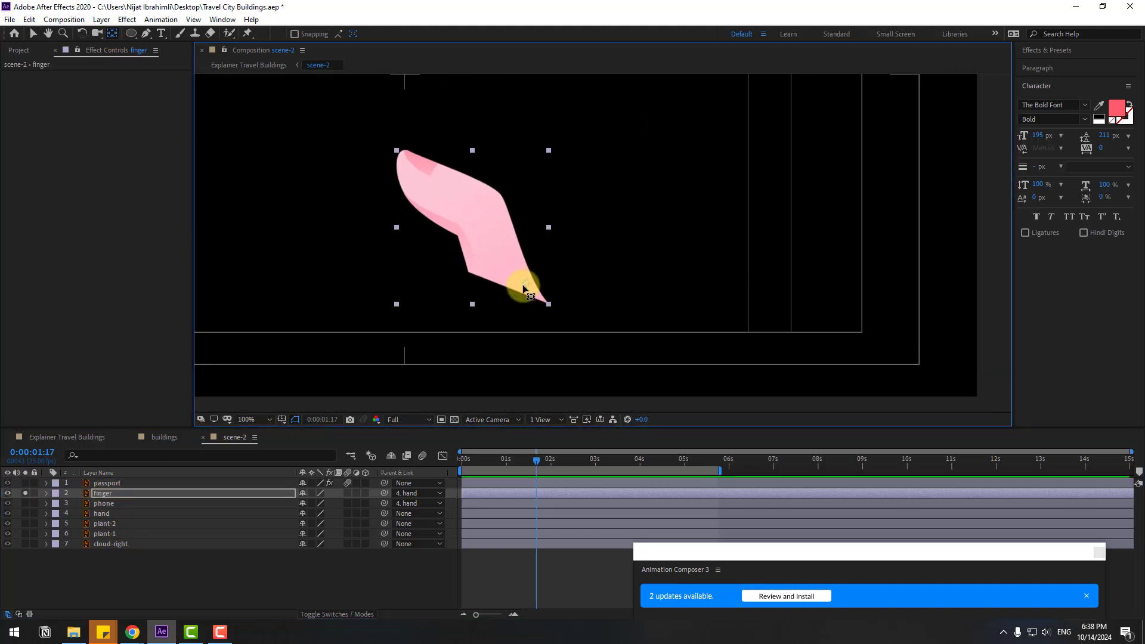
key("v")
left_click(25, 493)
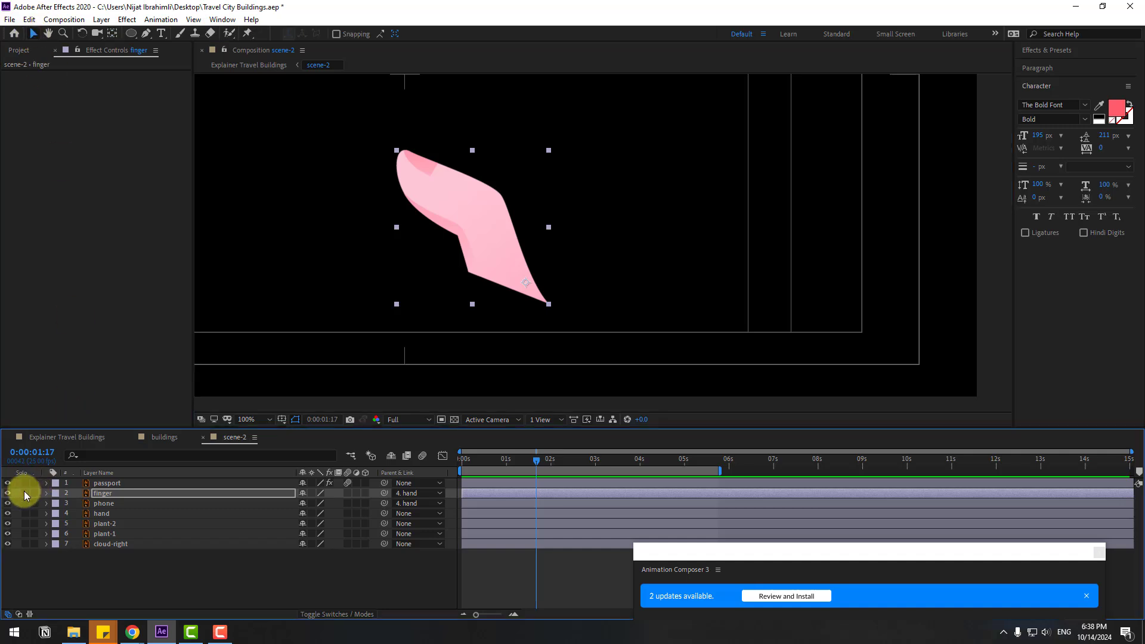
scroll(555, 303, "down", 2)
left_click_drag(537, 467, 396, 465)
Step: Keyframe the finger's Rotation every 10 frames, alternating 0° and -14° toward the green square
key("r")
left_click(77, 503)
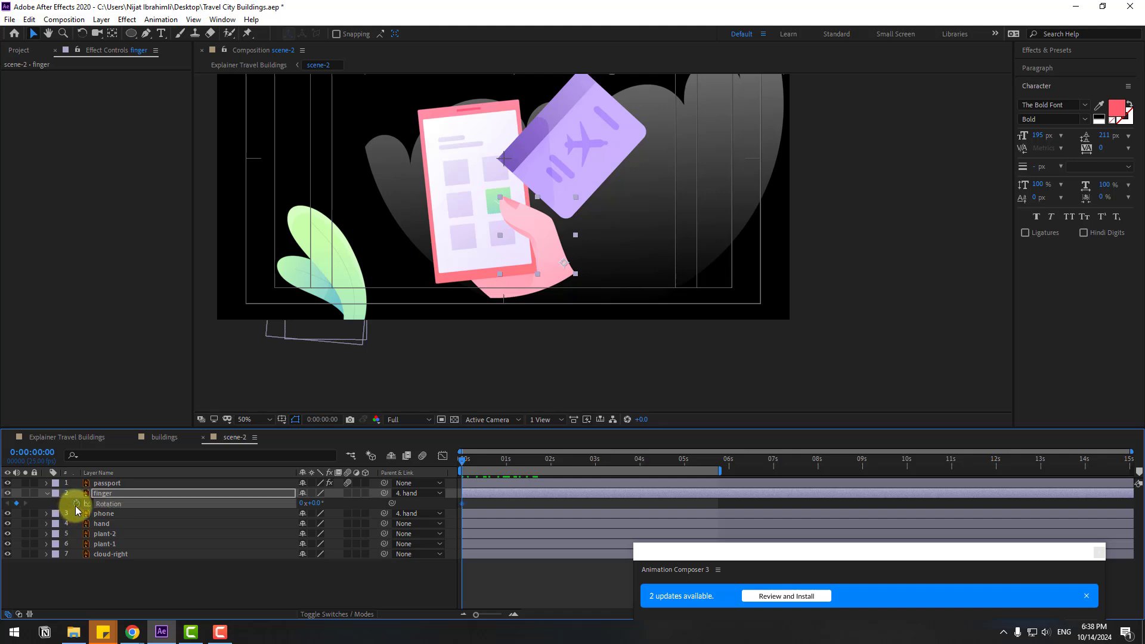
key("shift+Page_Down")
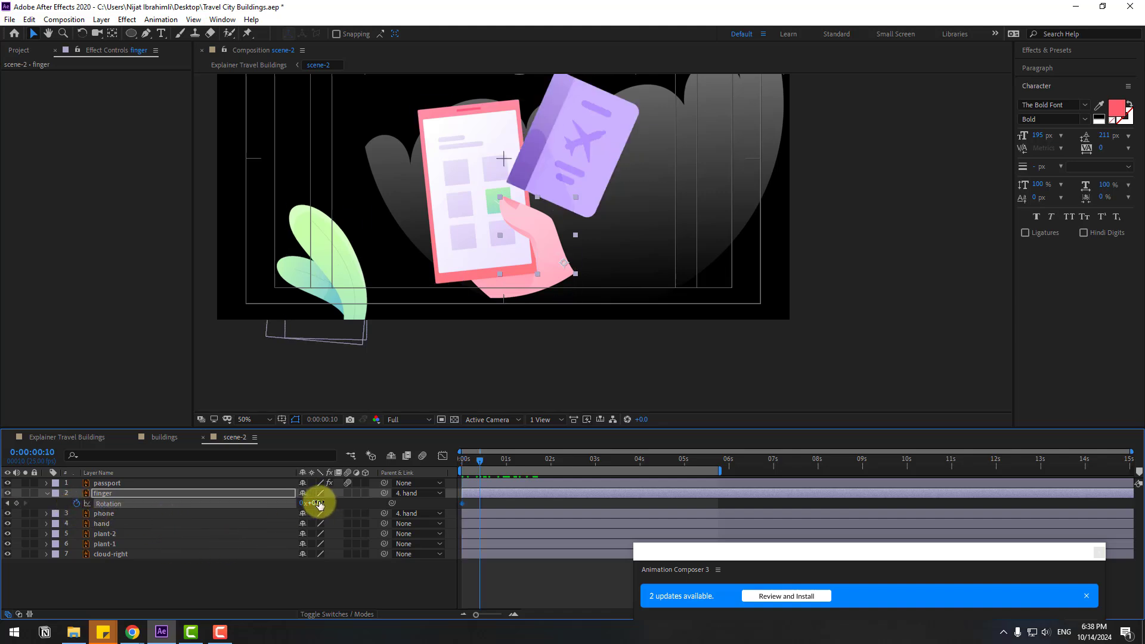
left_click_drag(320, 505, 313, 503)
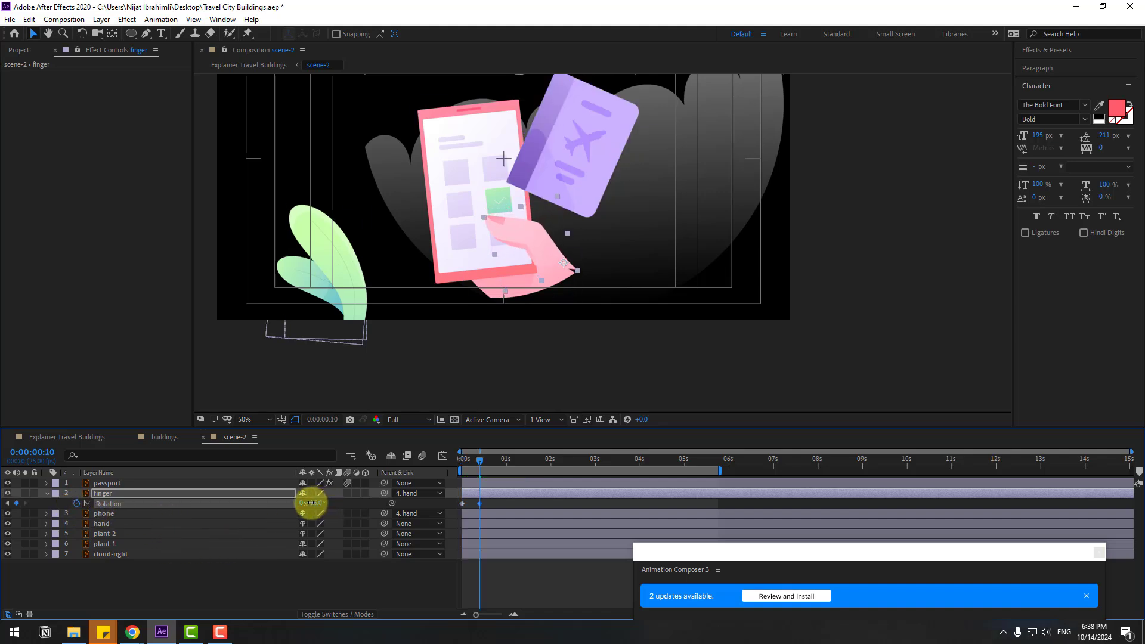
key("shift+Page_Down")
scroll(571, 313, "up", 2)
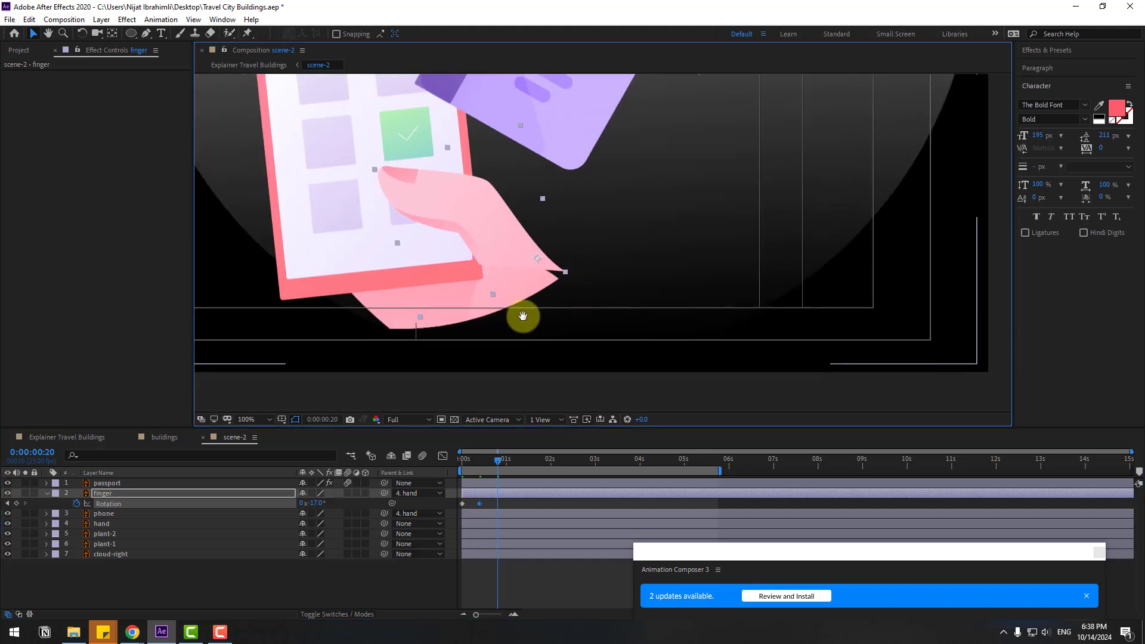
mouse_move(324, 504)
left_mouse_down()
mouse_move(306, 505)
mouse_move(322, 503)
left_mouse_up()
key("shift+Page_Down")
key("shift+Page_Down")
key("shift+Page_Down")
Step: Apply Easy Ease to all the finger's Rotation keyframes and preview the tap
left_click_drag(557, 503, 447, 524)
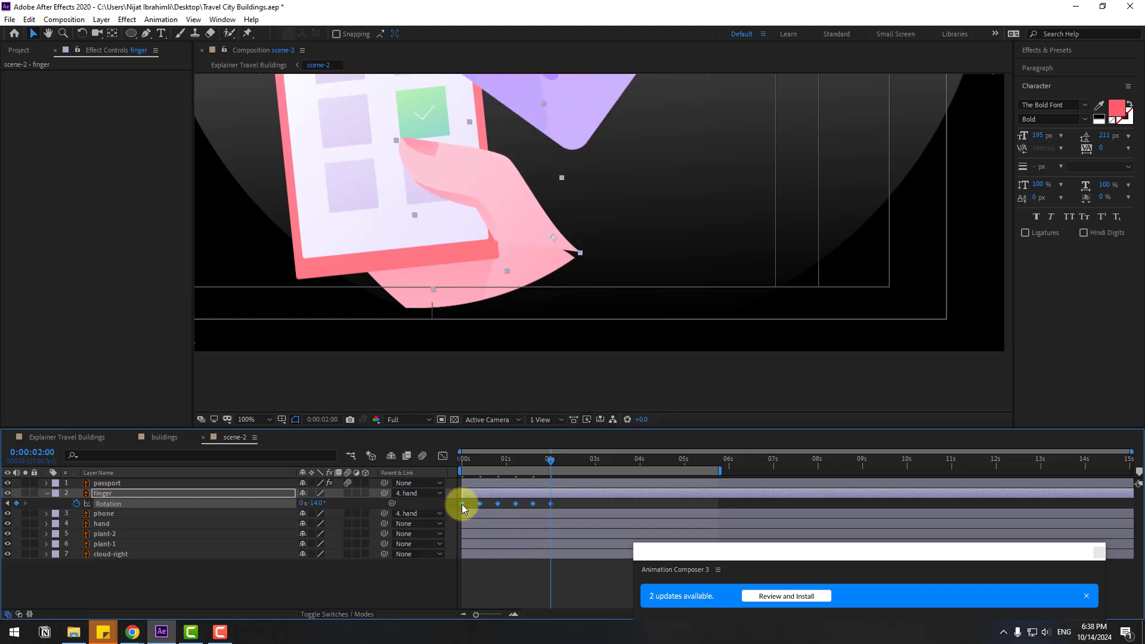
right_click(463, 503)
mouse_move(482, 496)
left_click(633, 535)
key("space")
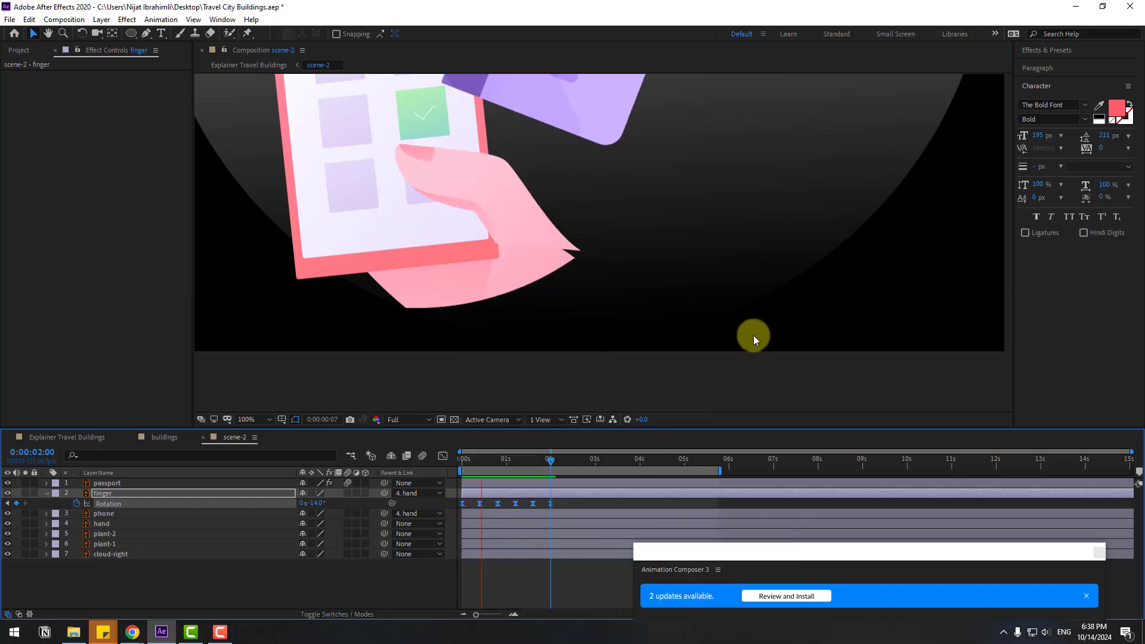
key("space")
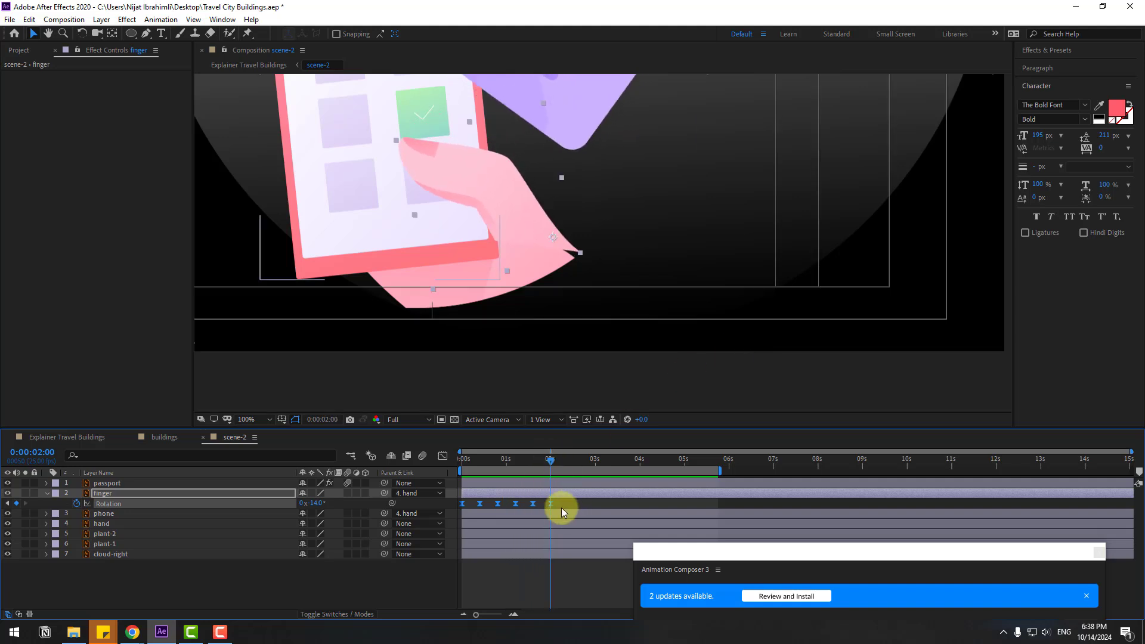
Step: Extend the tapping keyframes later along the timeline and preview through about five seconds
left_click_drag(550, 503, 587, 505)
left_click(584, 460)
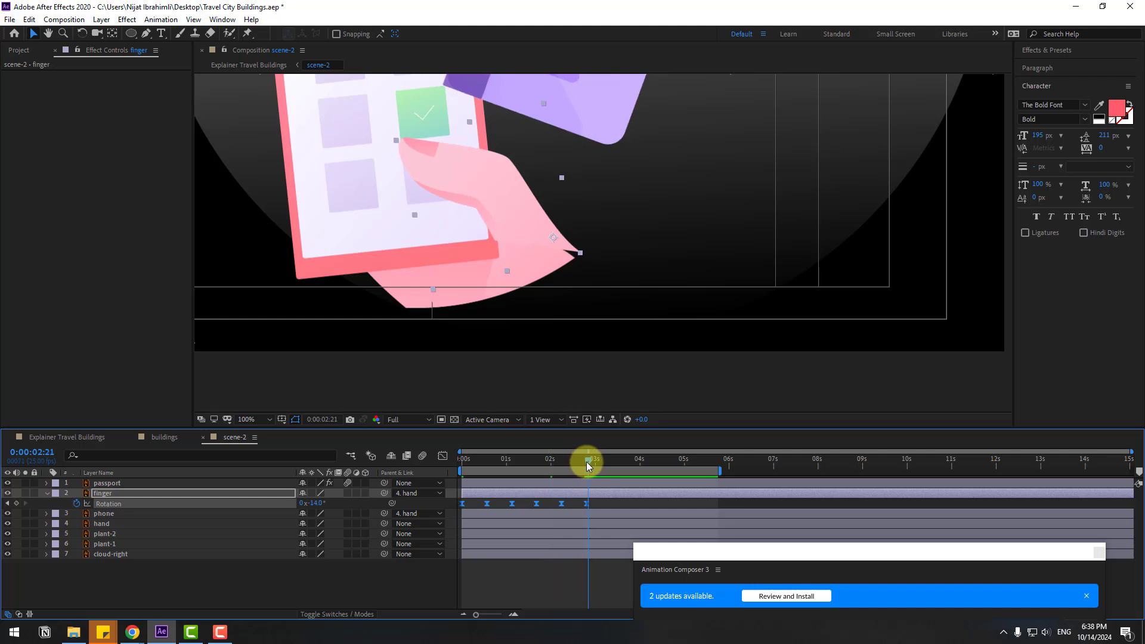
left_click_drag(704, 459, 850, 472)
key("comma")
key("space")
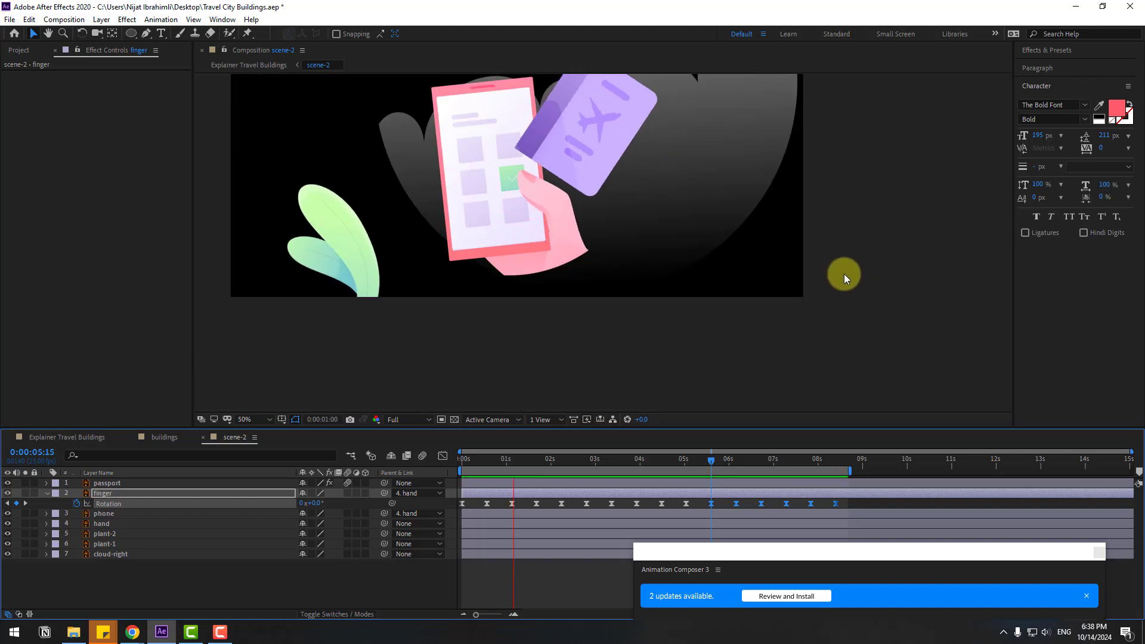
key("period")
key("space")
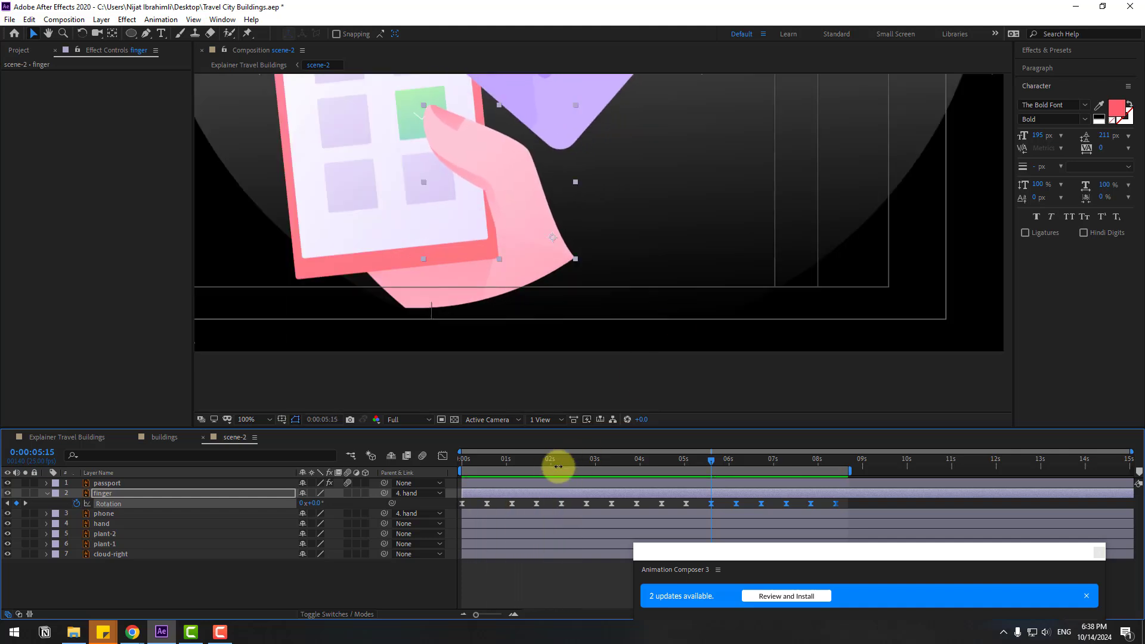
Step: Return to frame 13 and nudge the finger slightly left
left_click_drag(469, 465, 485, 462)
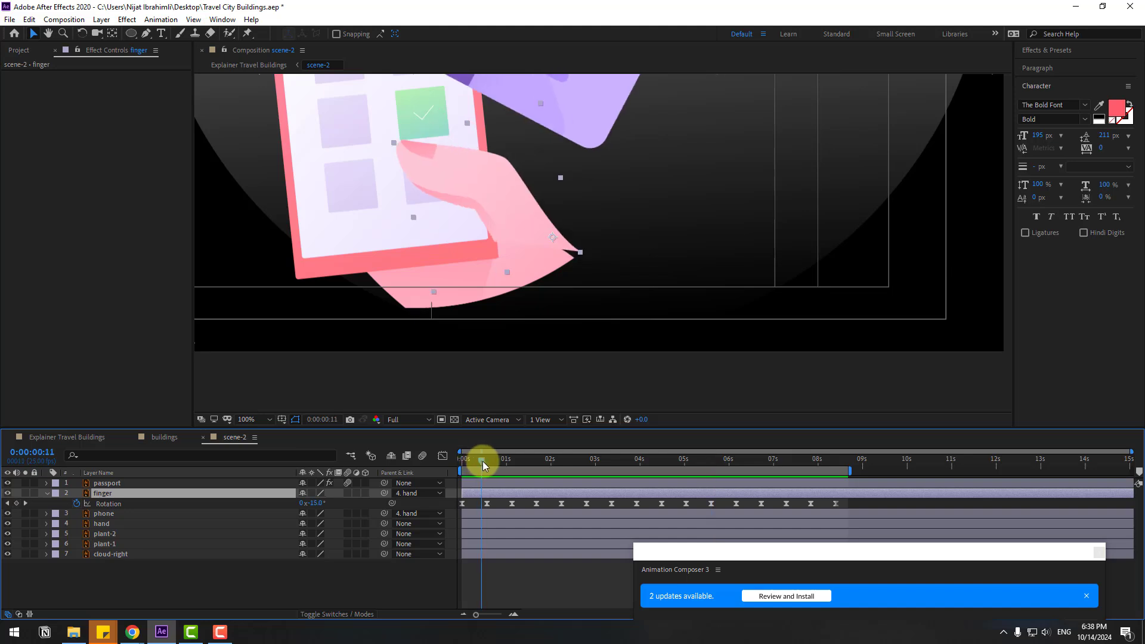
scroll(602, 251, "up", 2)
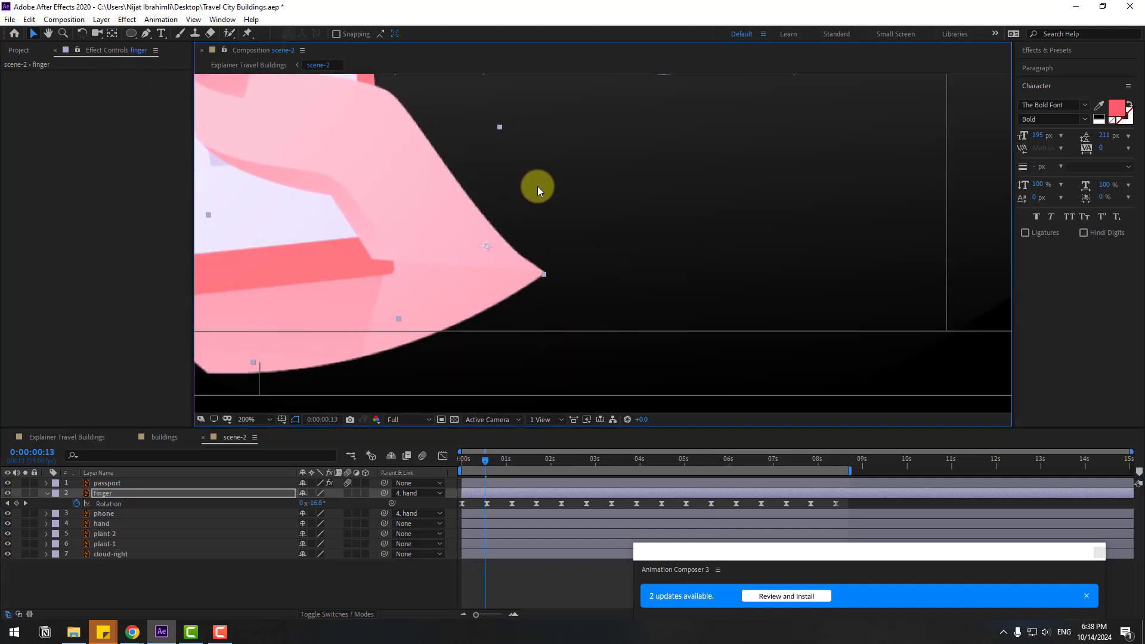
scroll(534, 189, "down", 2)
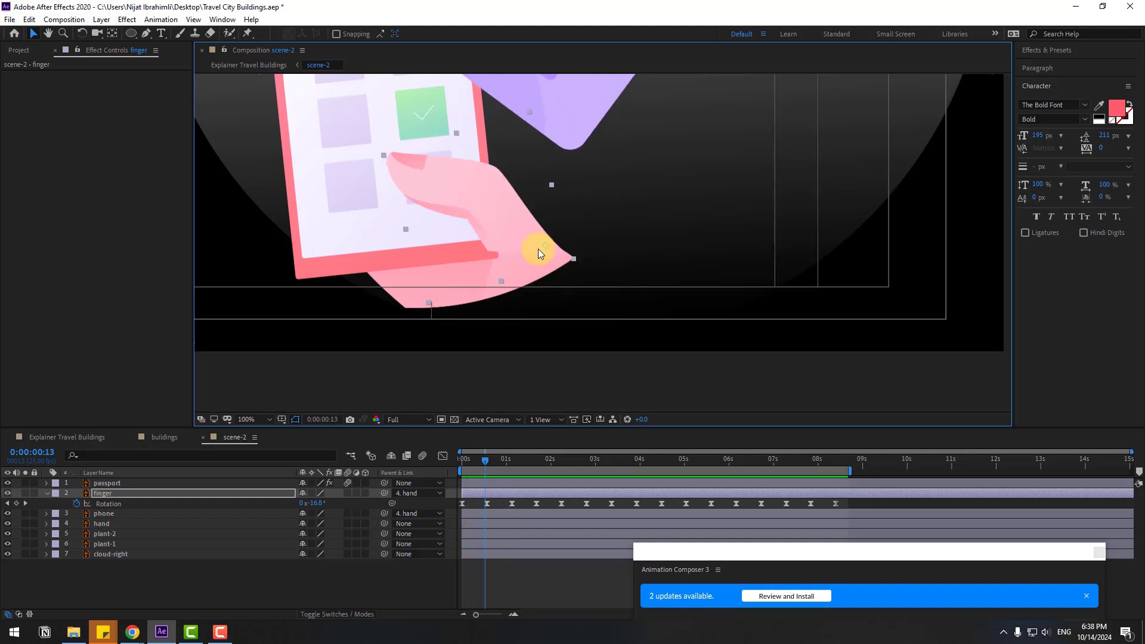
left_click_drag(528, 233, 518, 231)
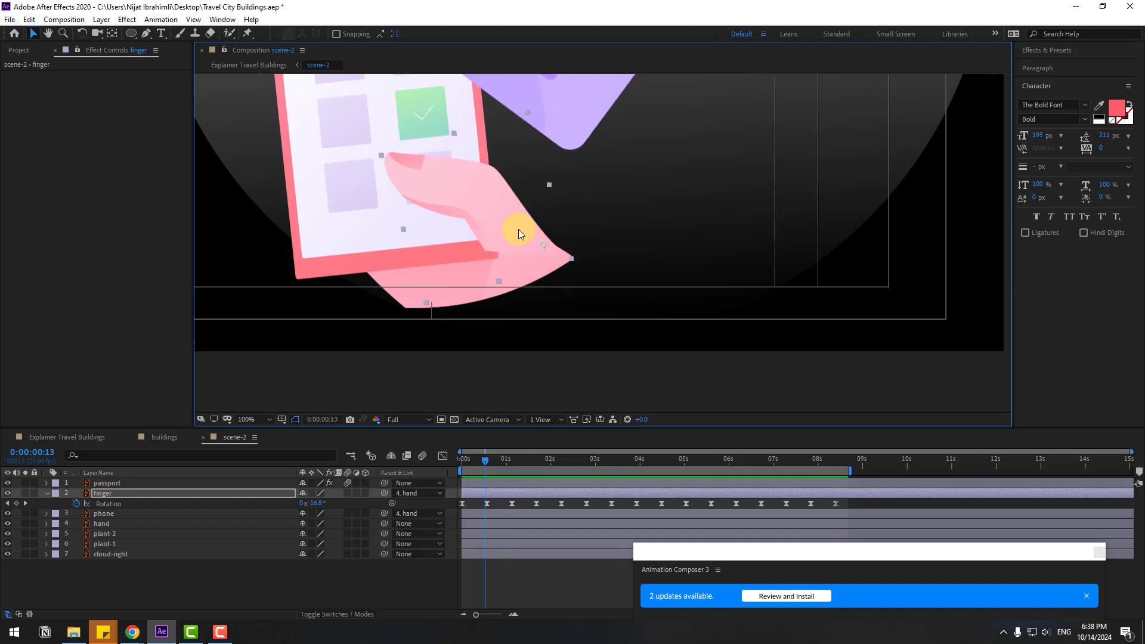
Step: Solo the finger, draw Mask 1 around its tip, and invert the mask
left_click(26, 494)
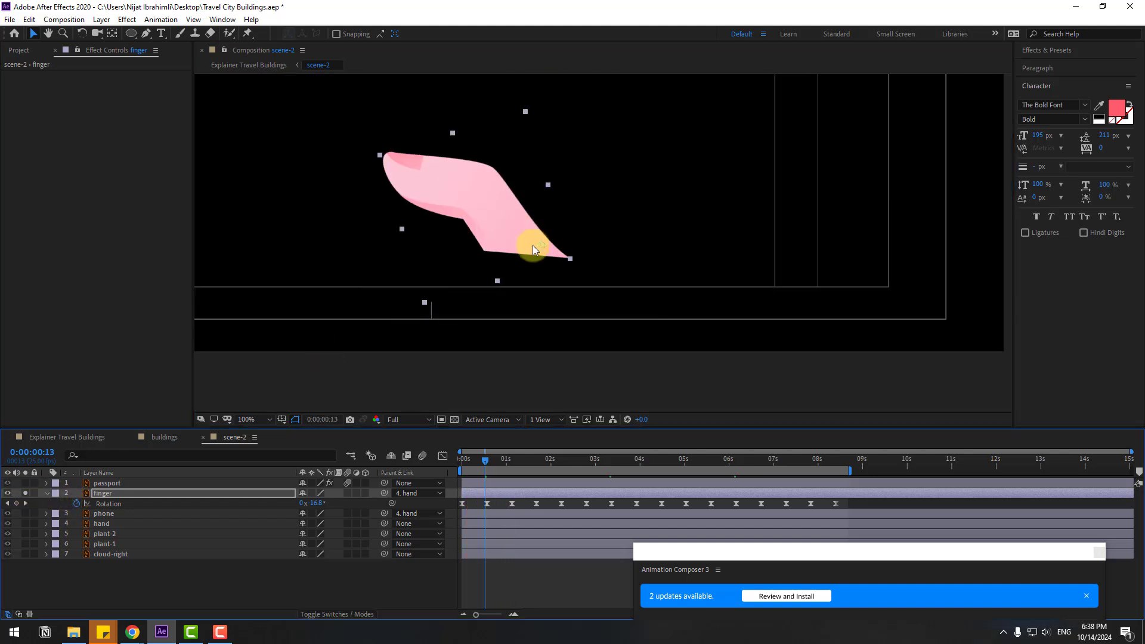
left_click(145, 34)
scroll(603, 244, "up", 2)
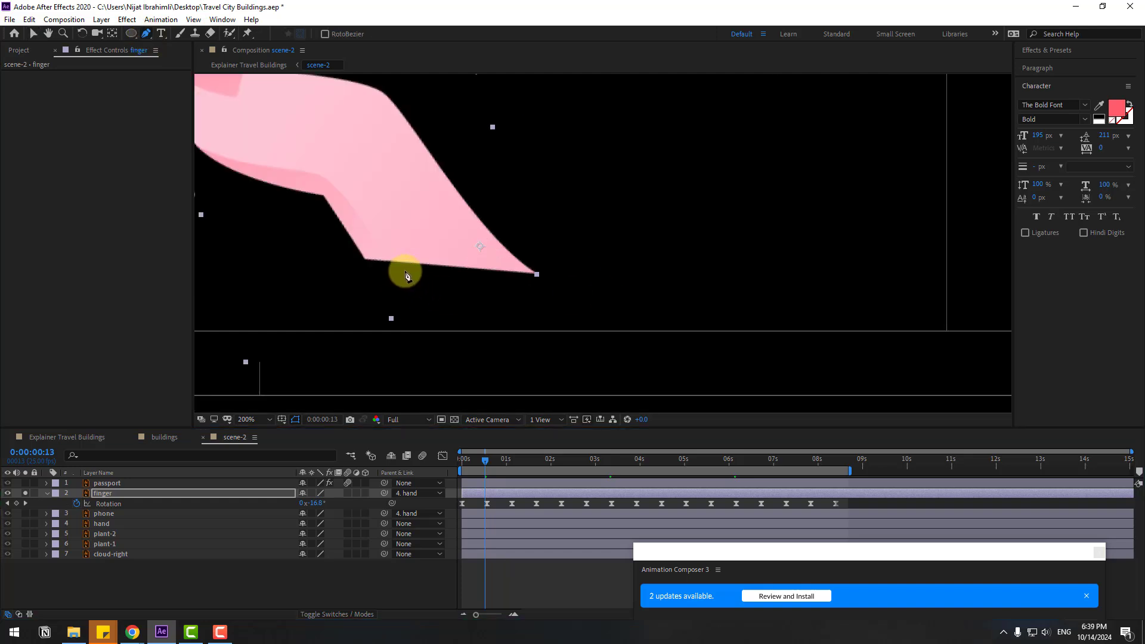
left_click(442, 278)
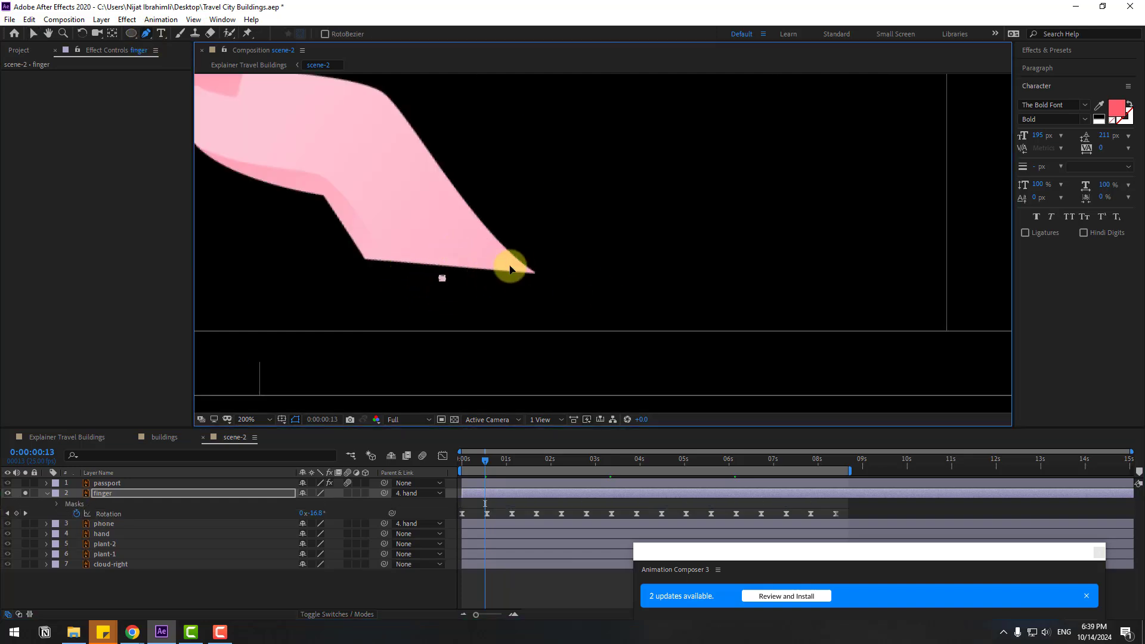
left_click_drag(605, 240, 425, 307)
left_click(442, 277)
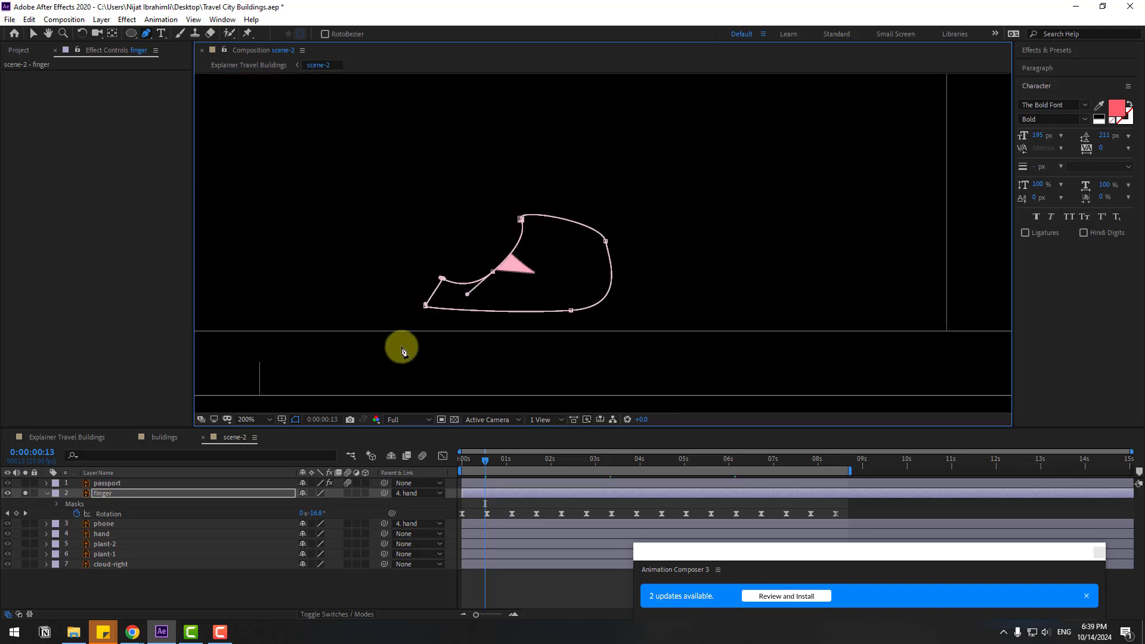
left_click(57, 504)
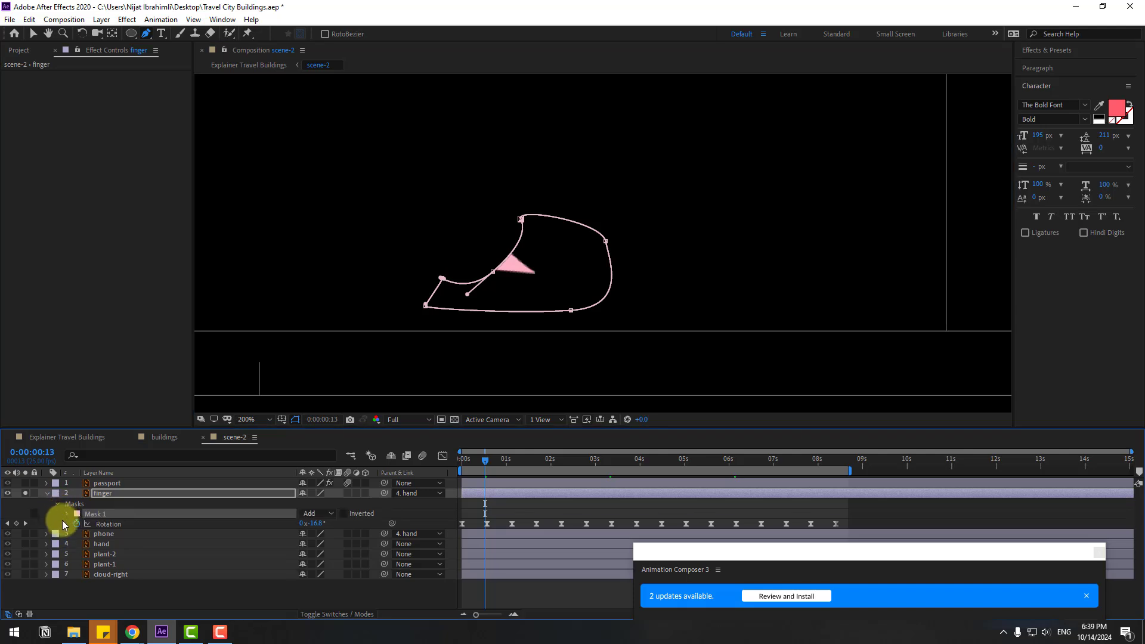
left_click(345, 513)
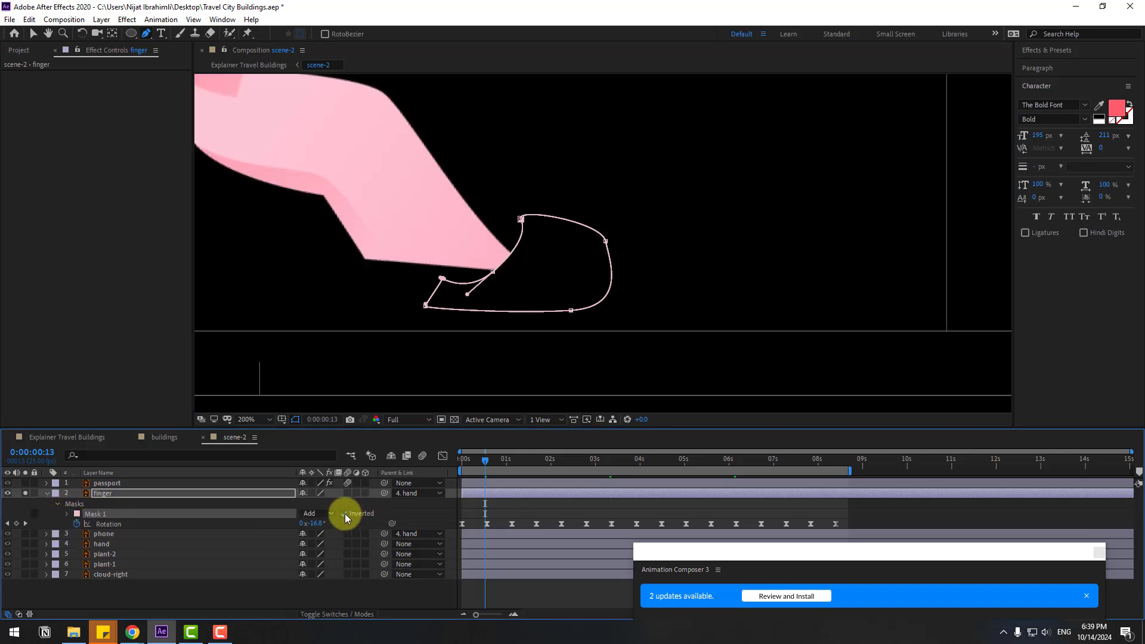
Step: Reshape the mask curve so it hugs the fingertip
left_click(491, 273)
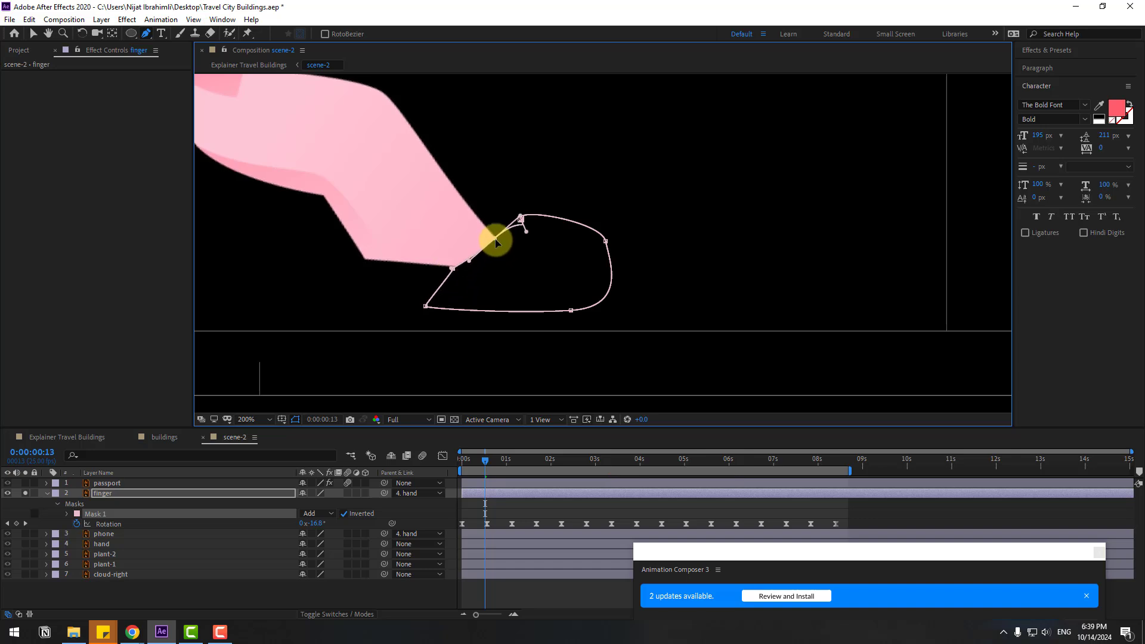
left_click_drag(519, 219, 501, 205)
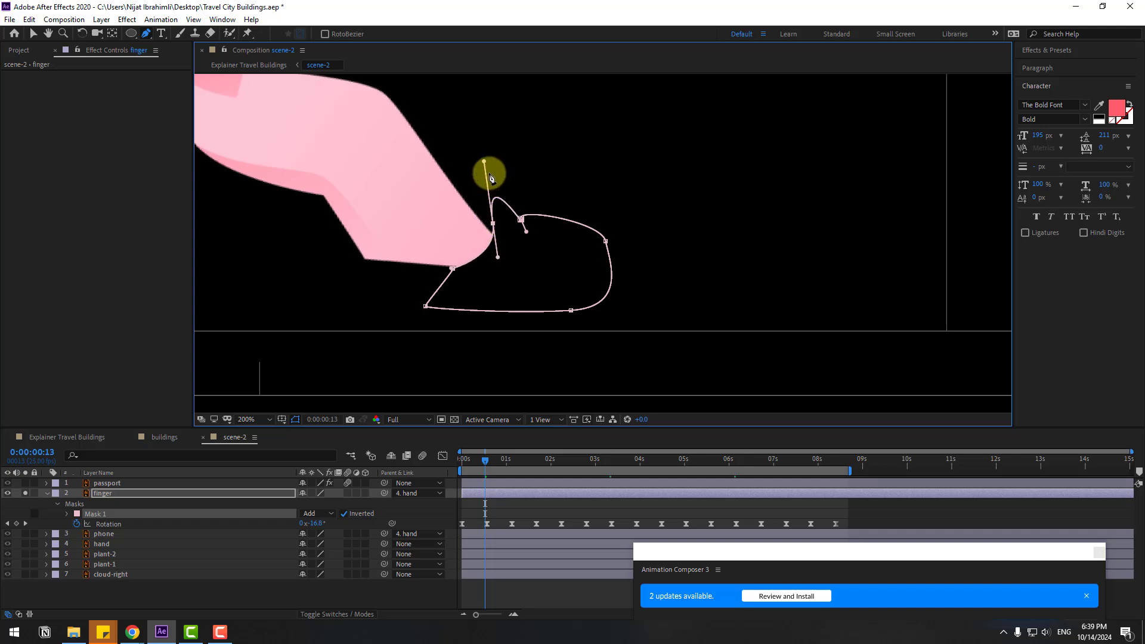
left_click_drag(486, 162, 455, 164)
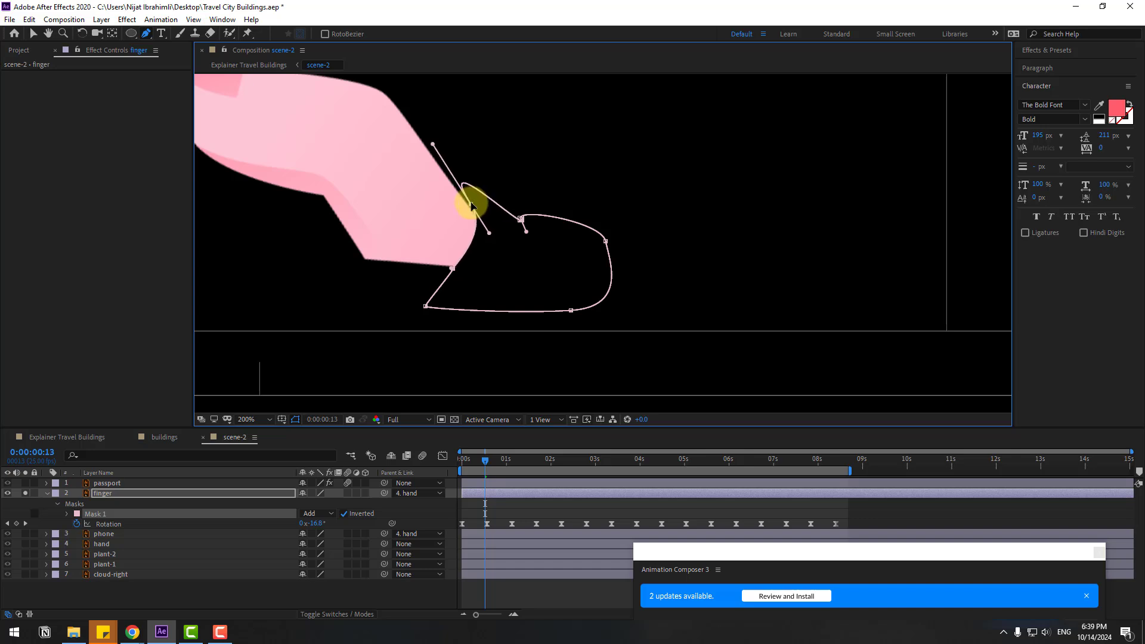
left_click(371, 595)
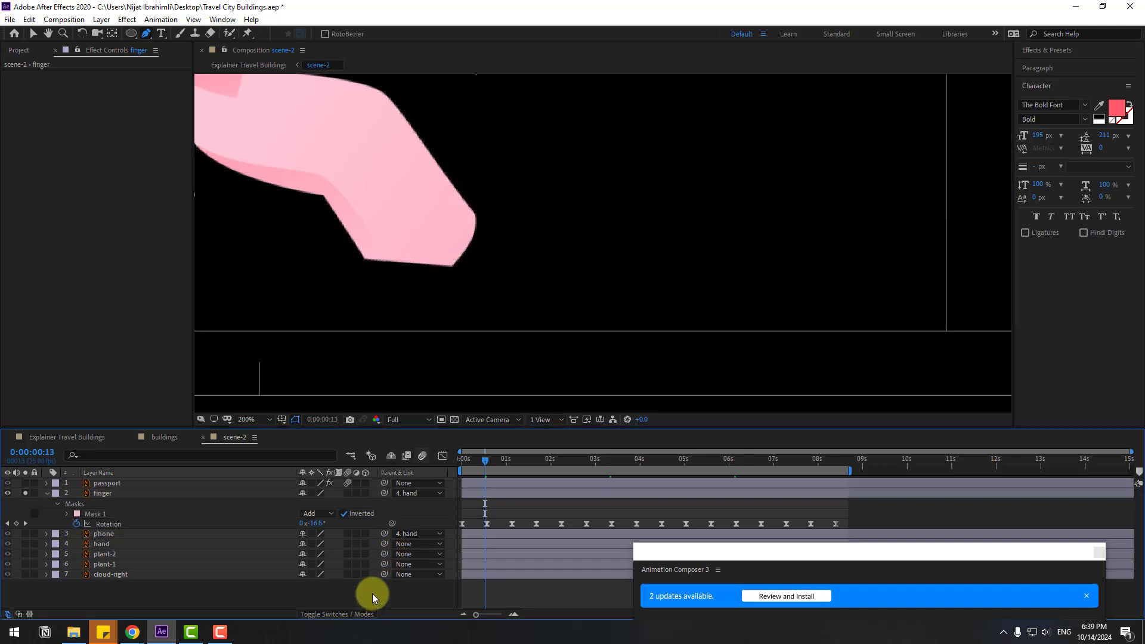
Step: Unsolo the finger, nudge it slightly right onto the phone, preview, and return to the start
left_click(25, 494)
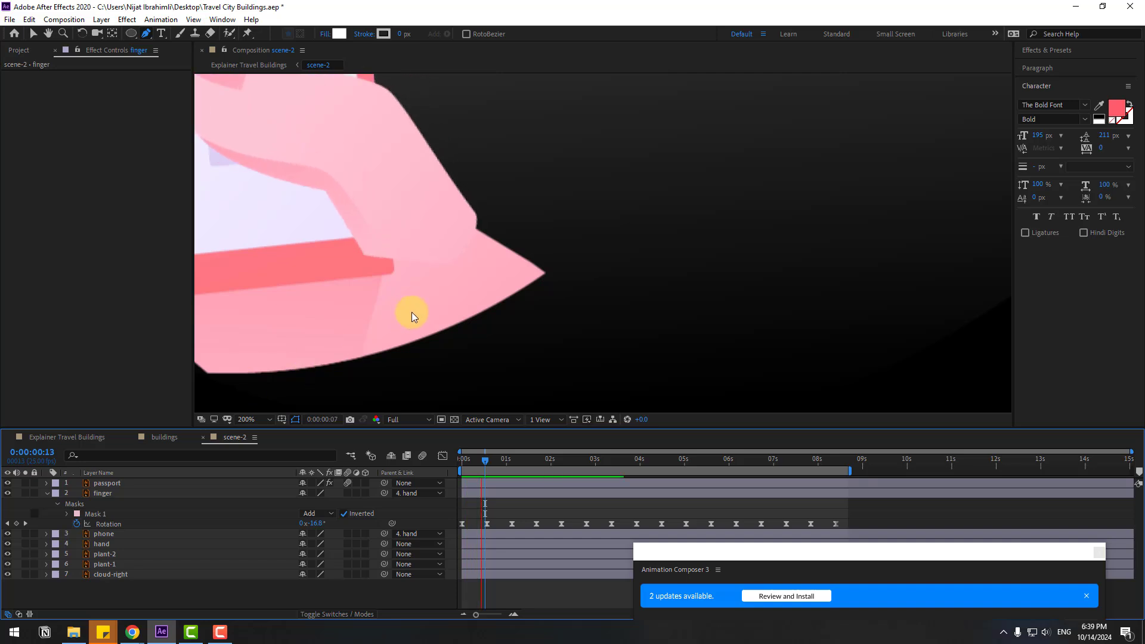
scroll(511, 276, "down", 1)
left_click(34, 34)
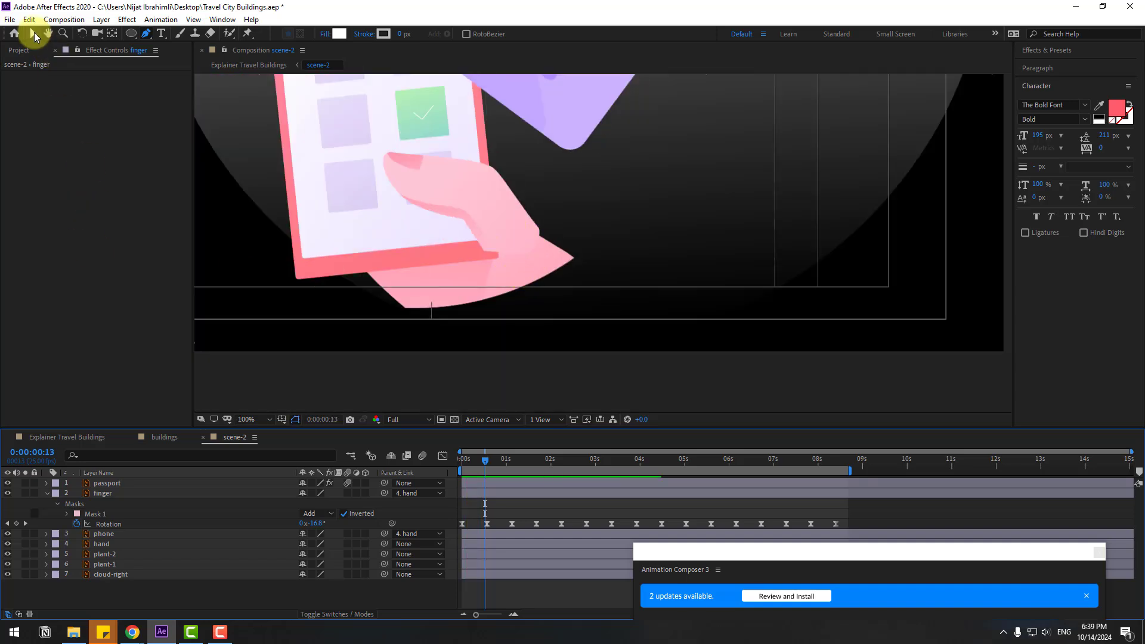
left_click(102, 493)
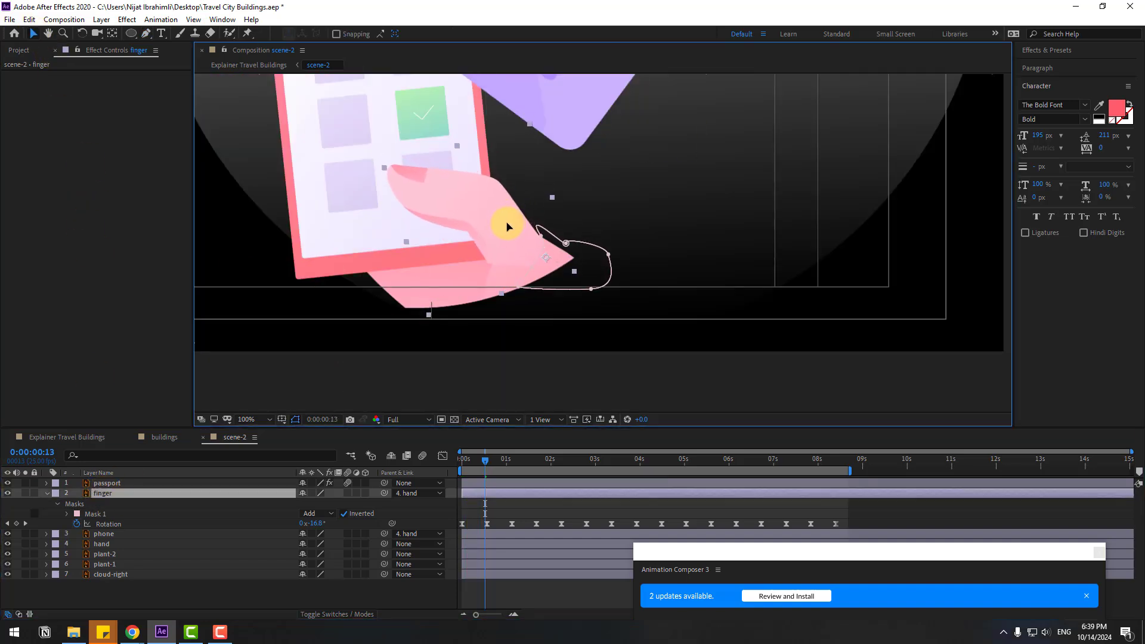
key("space")
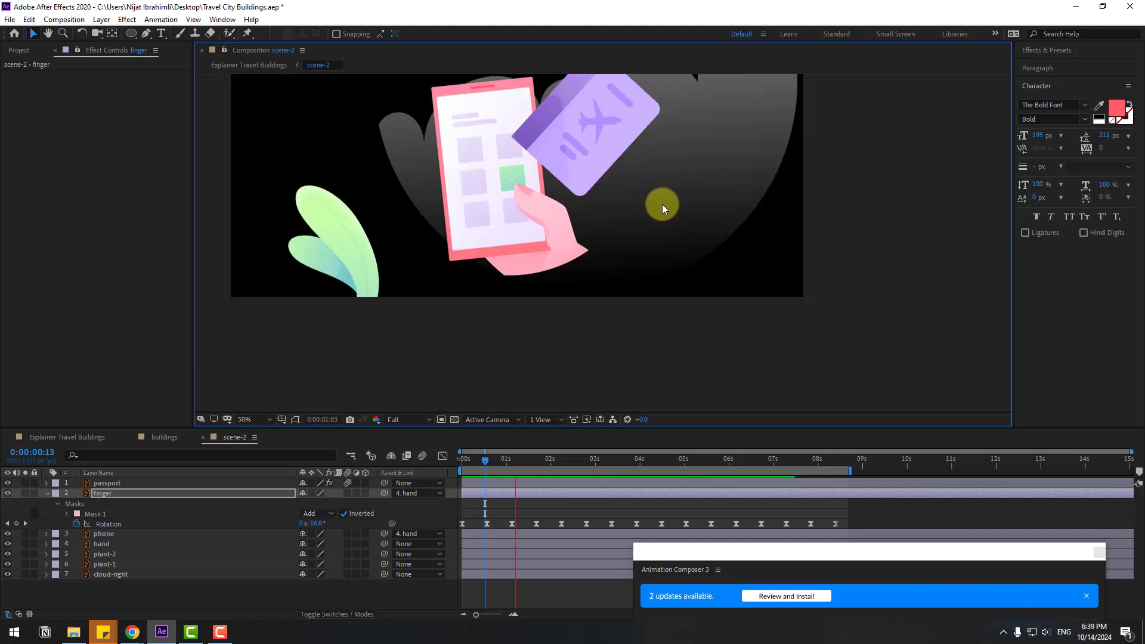
scroll(605, 245, "up", 2)
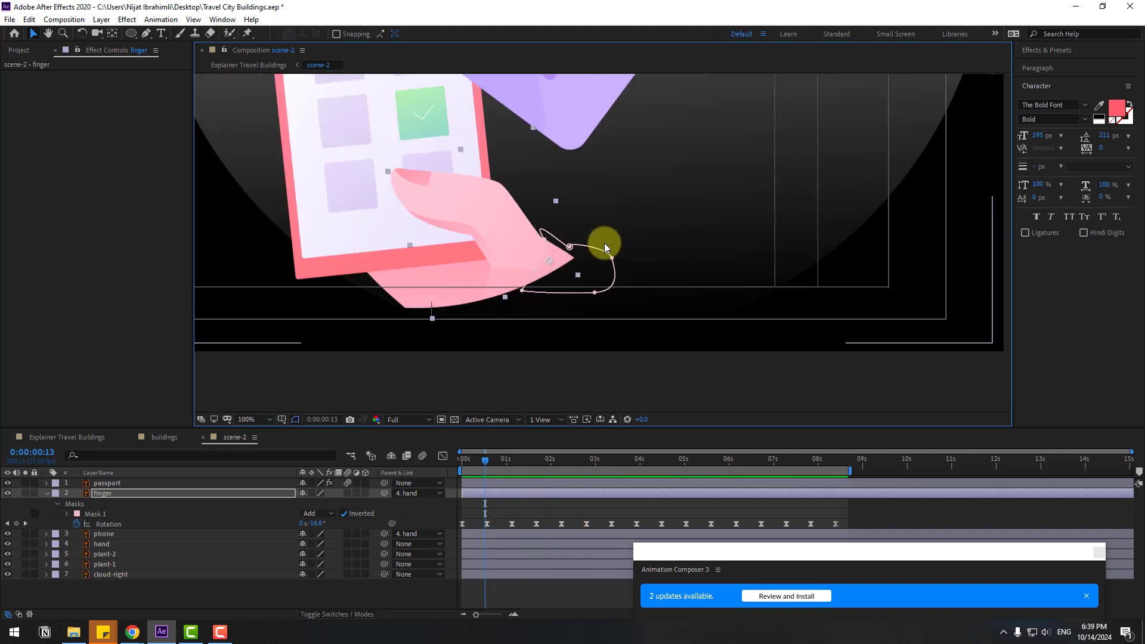
left_click_drag(498, 241, 514, 245)
key("space")
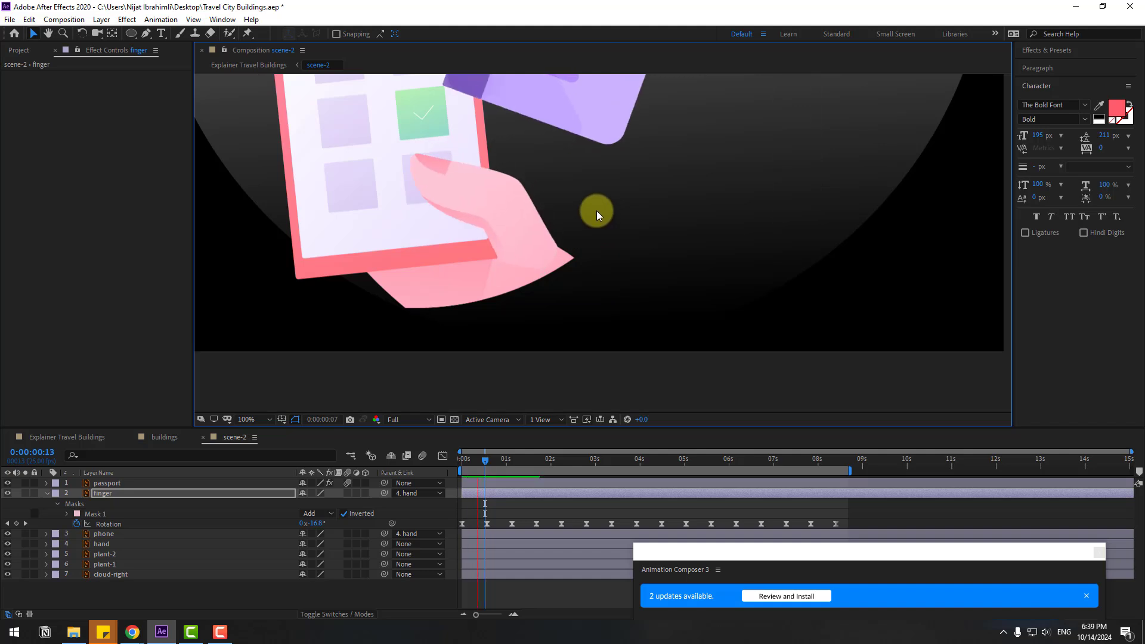
scroll(596, 221, "down", 2)
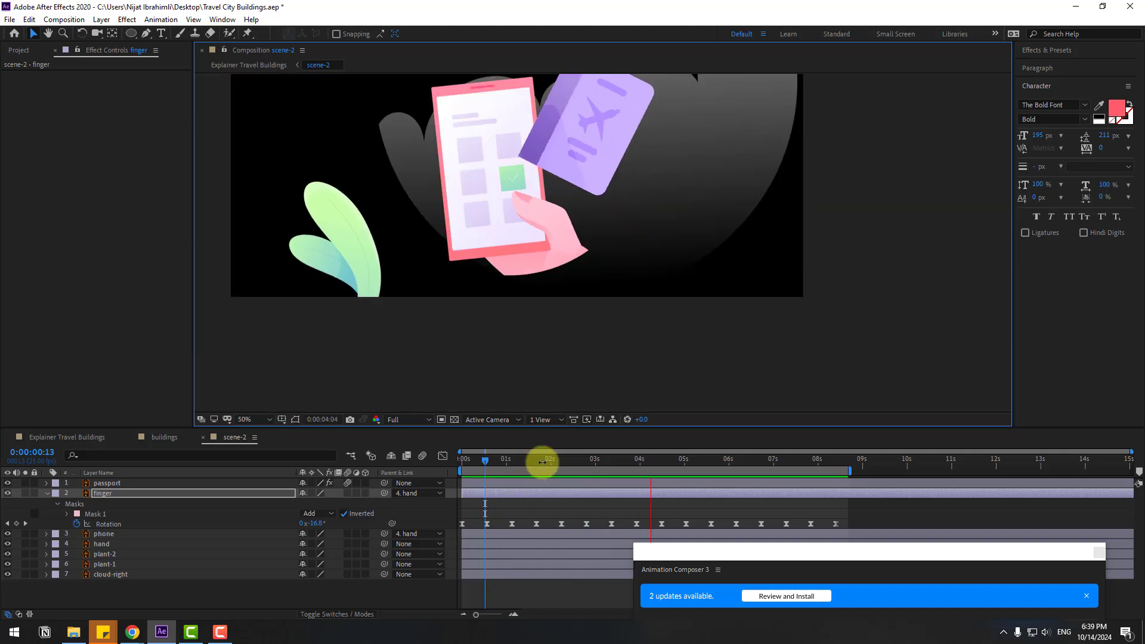
left_click_drag(542, 460, 463, 460)
Step: Give the hand's Rotation a wiggle(1,6) expression, then scrub to the phone scene in Explainer Travel Buildings
left_click(110, 544)
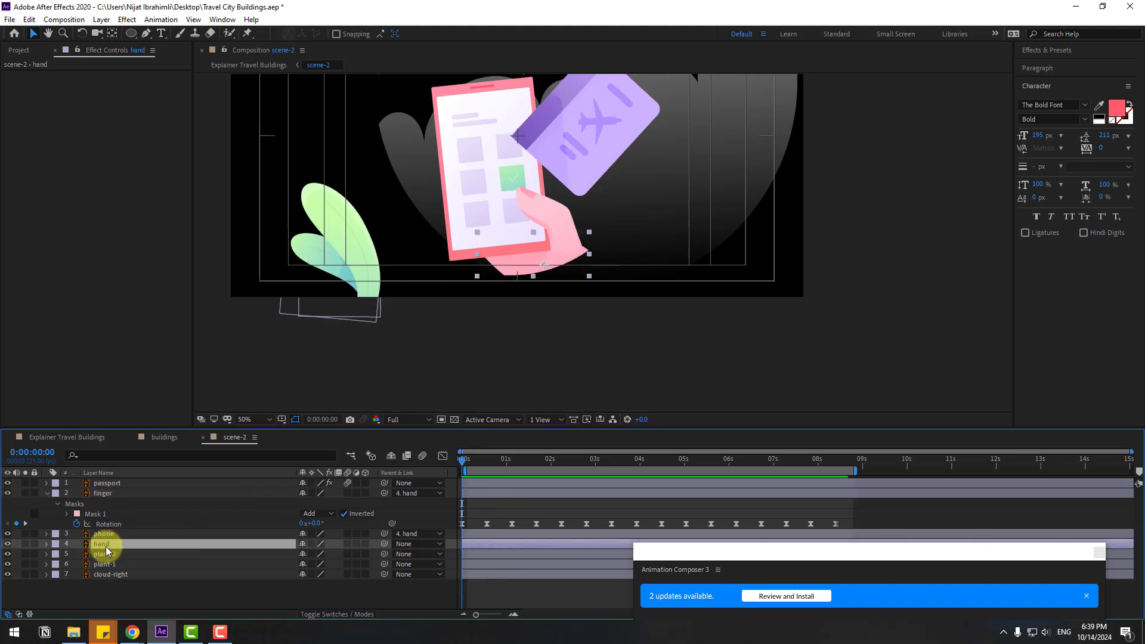
key("r")
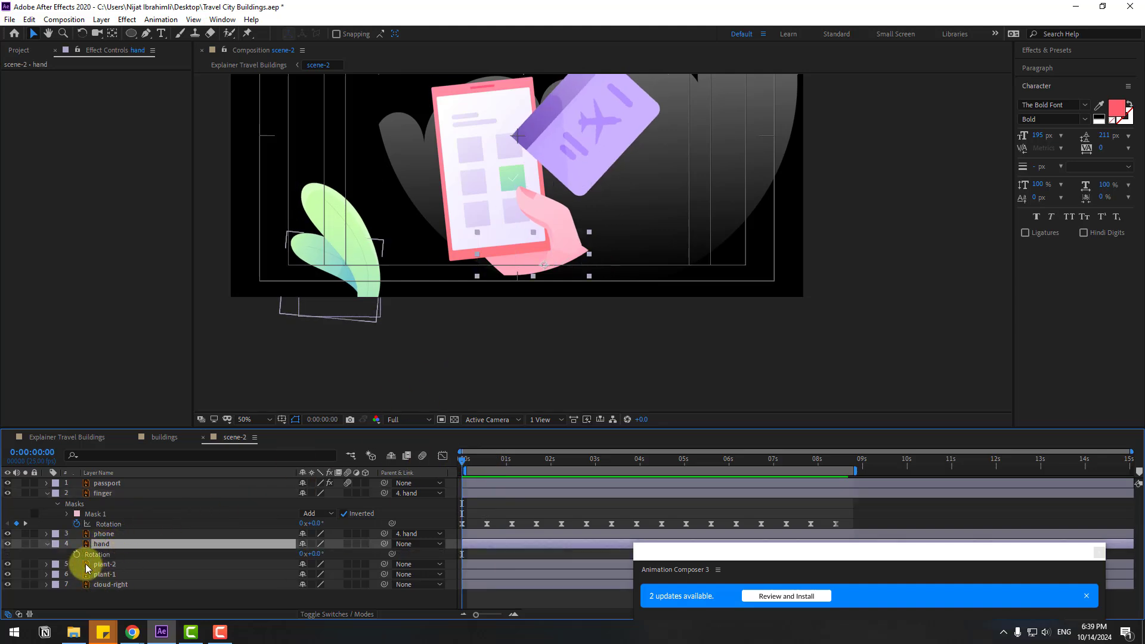
left_click(76, 555, "alt")
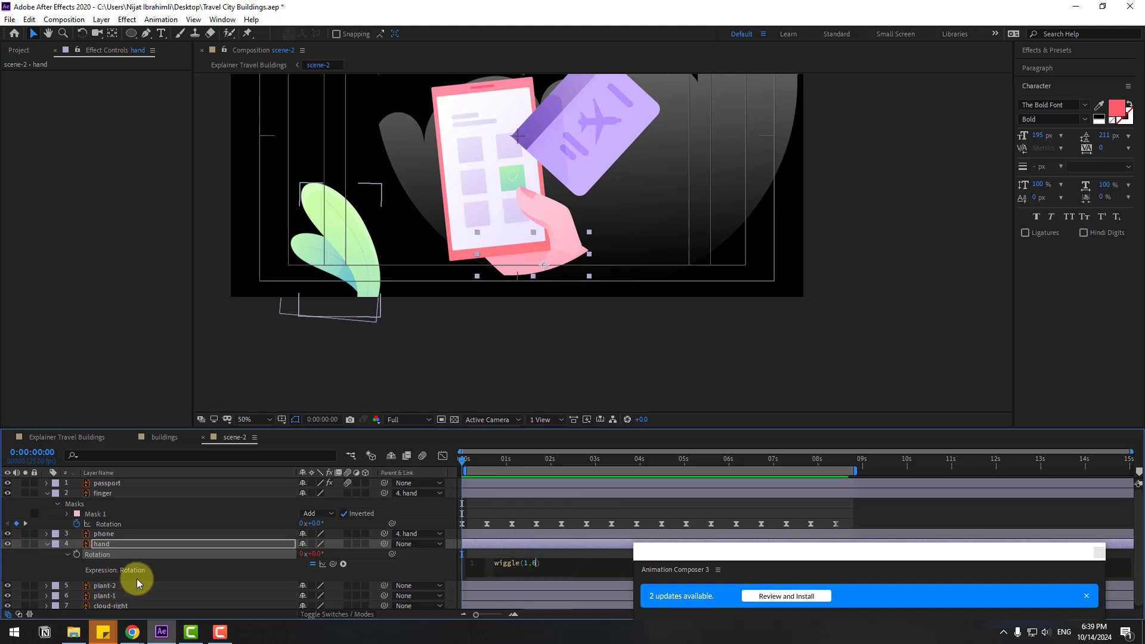
type("wiggle(1,6)")
key("KP_Enter")
key("space")
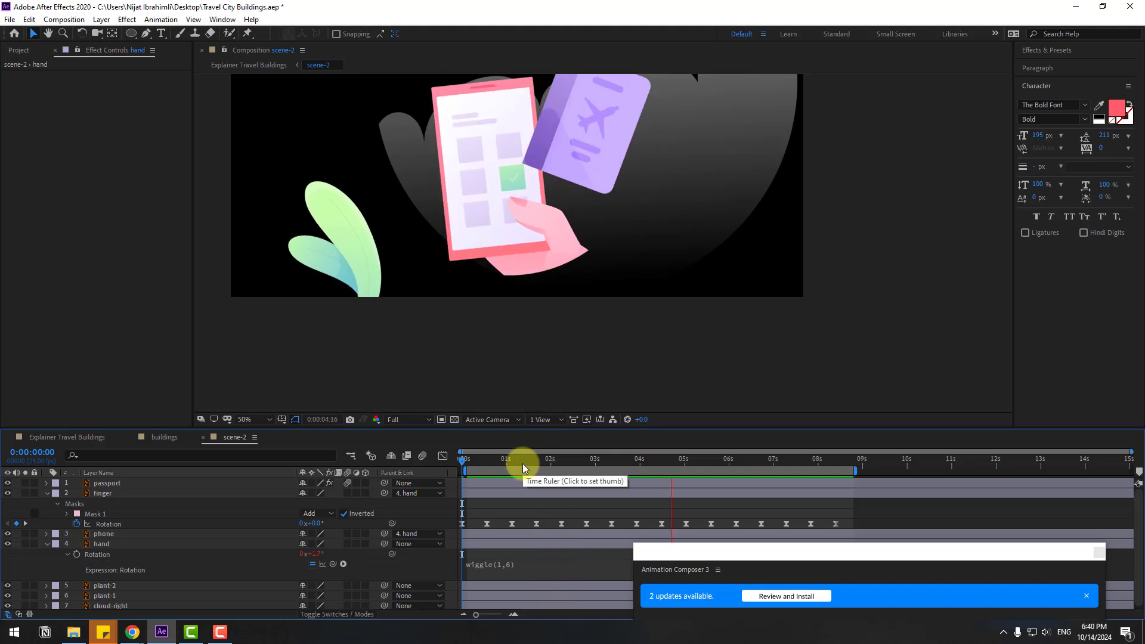
left_click(81, 437)
left_click_drag(607, 464, 729, 465)
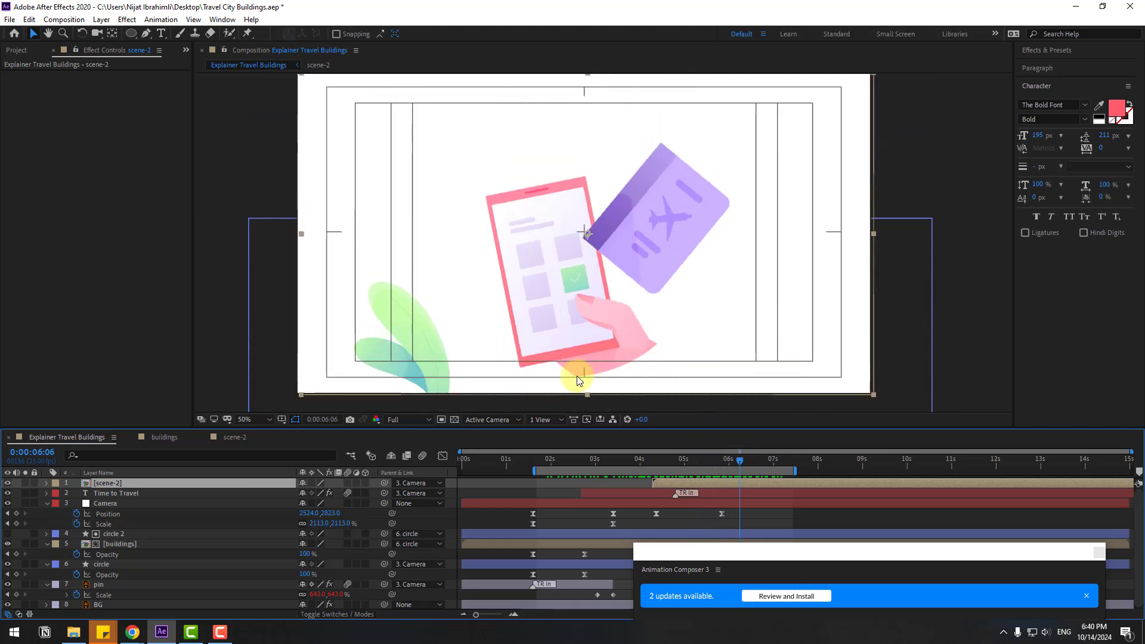
Step: Open scene-2 and draw a closed curved arm shape below the hand with the Pen tool
double_click(119, 487)
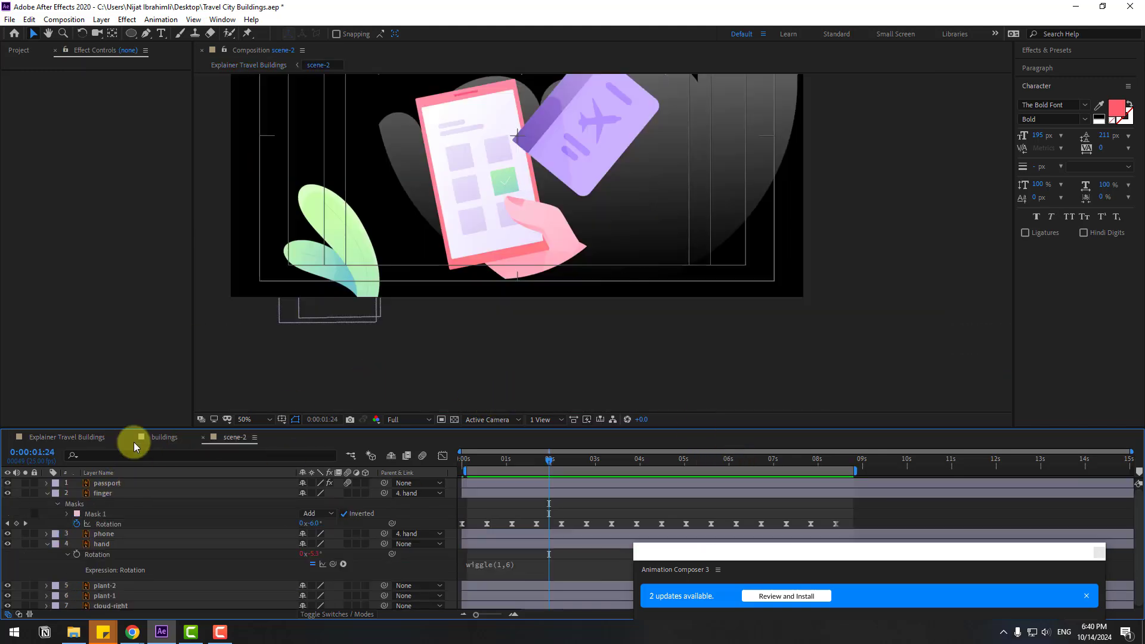
key("slash")
left_click(146, 34)
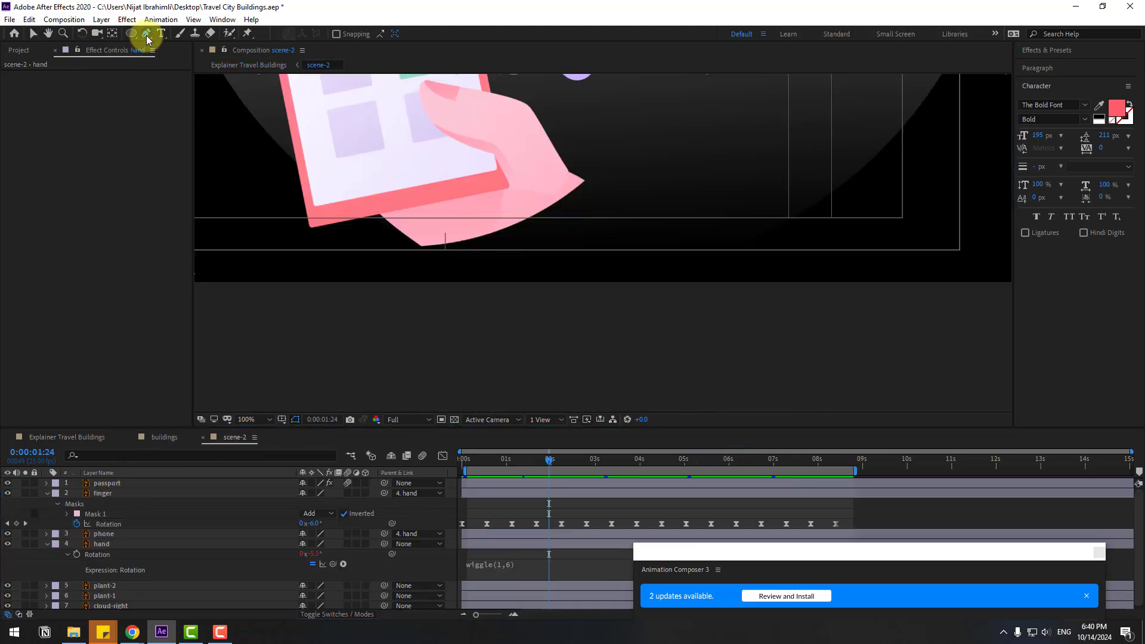
left_click(422, 246)
left_click_drag(512, 333, 522, 340)
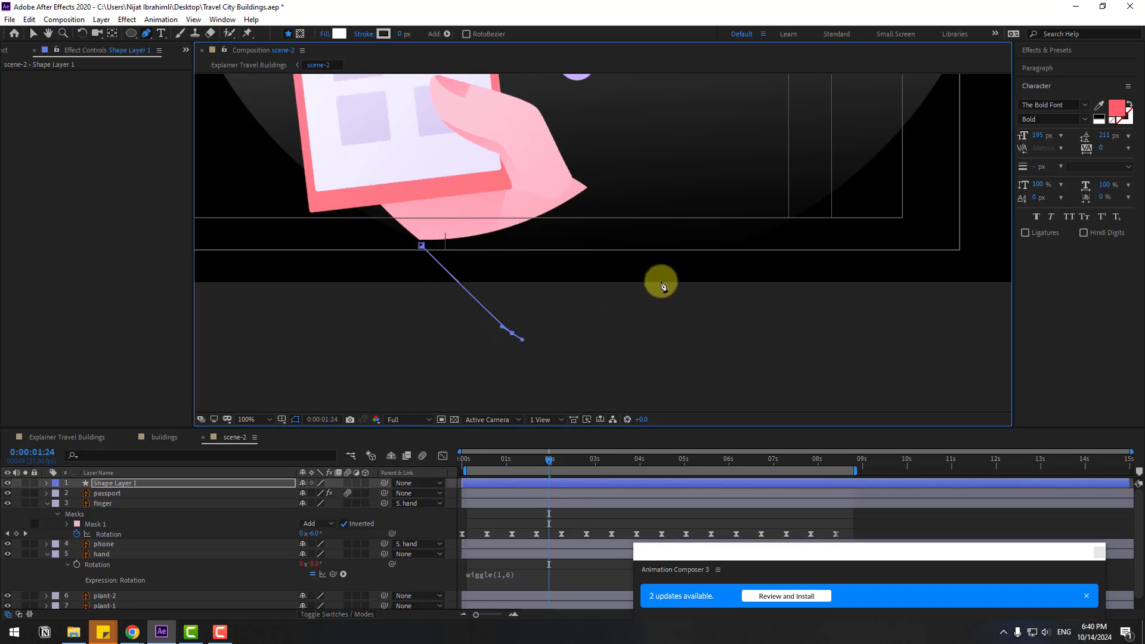
left_click_drag(672, 277, 687, 261)
left_click_drag(588, 189, 568, 202)
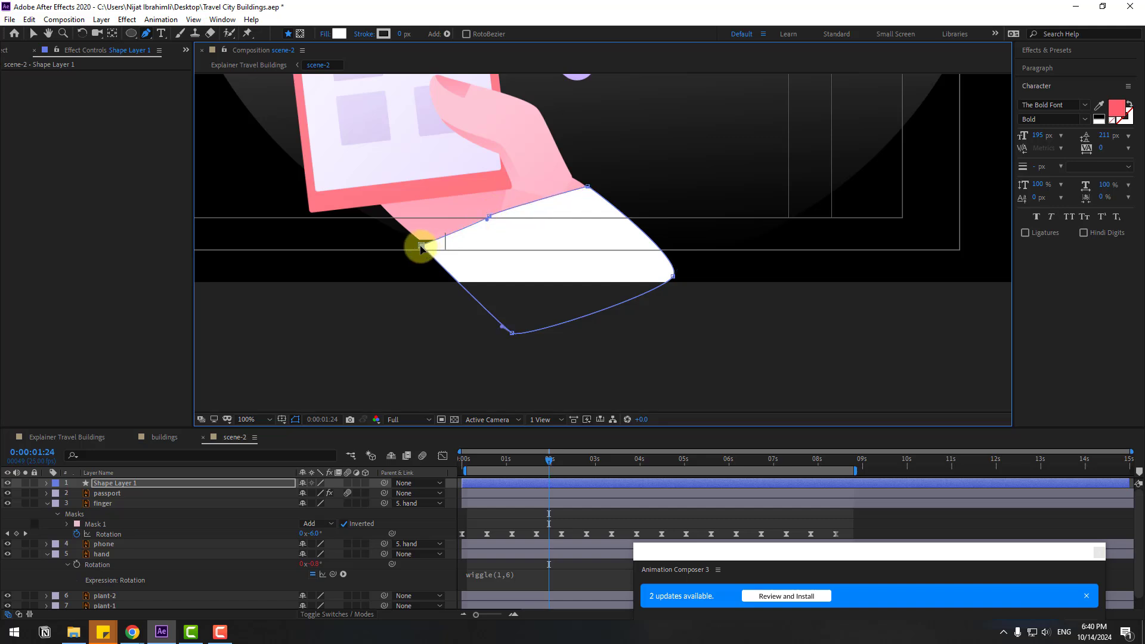
left_click(33, 34)
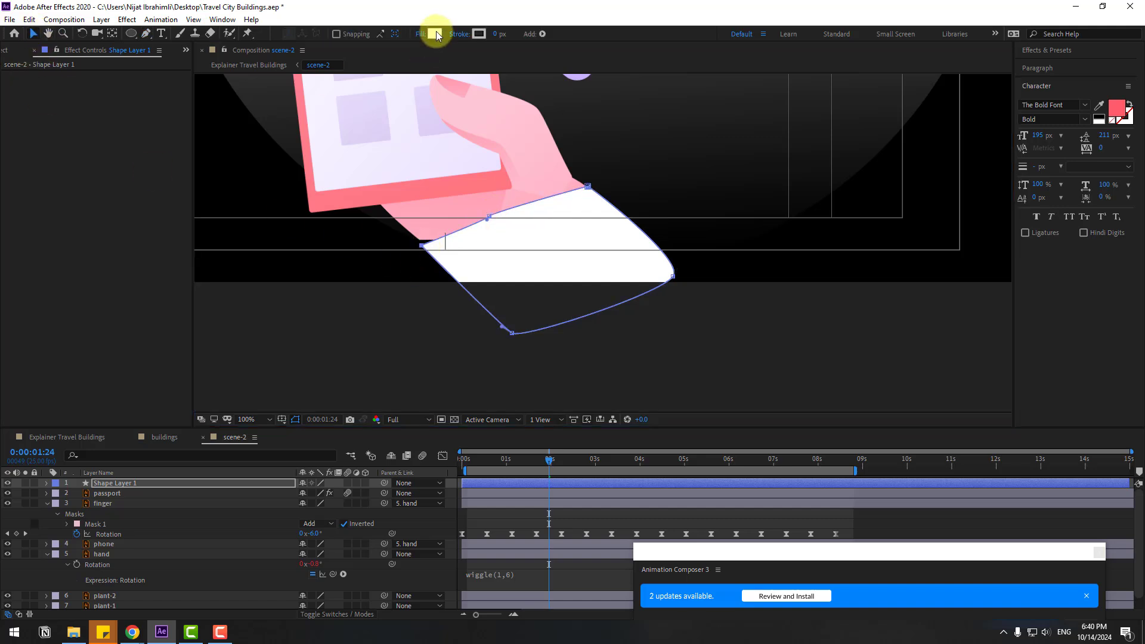
Step: Fill the arm shape with the hand's sampled pink, move the layer down, and parent it to hand
left_click(435, 34)
left_click(587, 505)
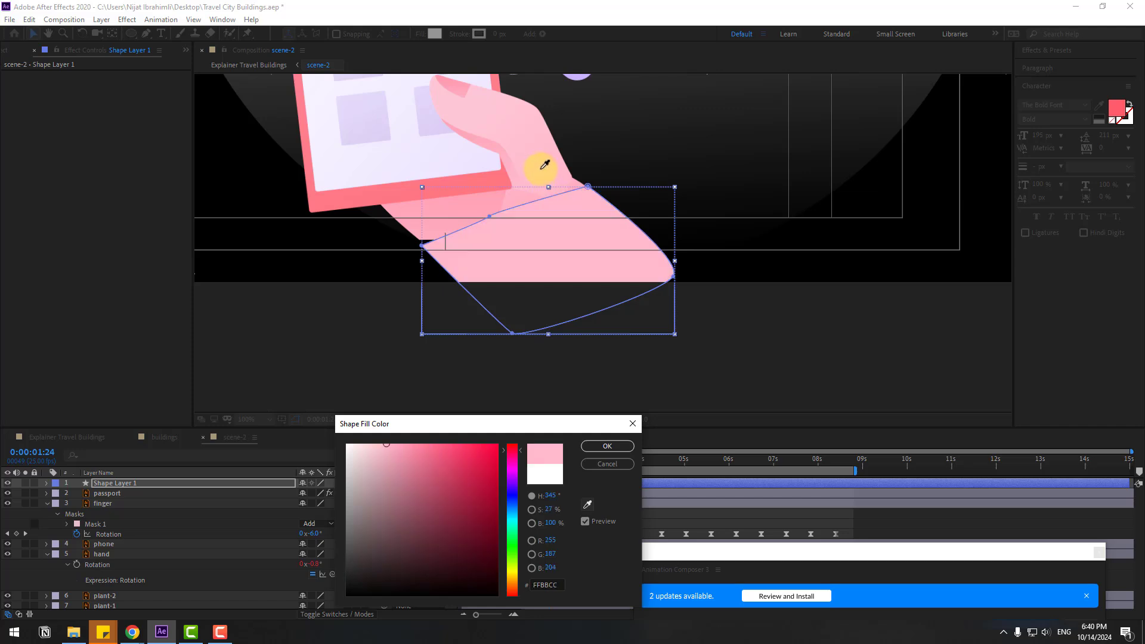
left_click(593, 448)
scroll(382, 268, "up", 2)
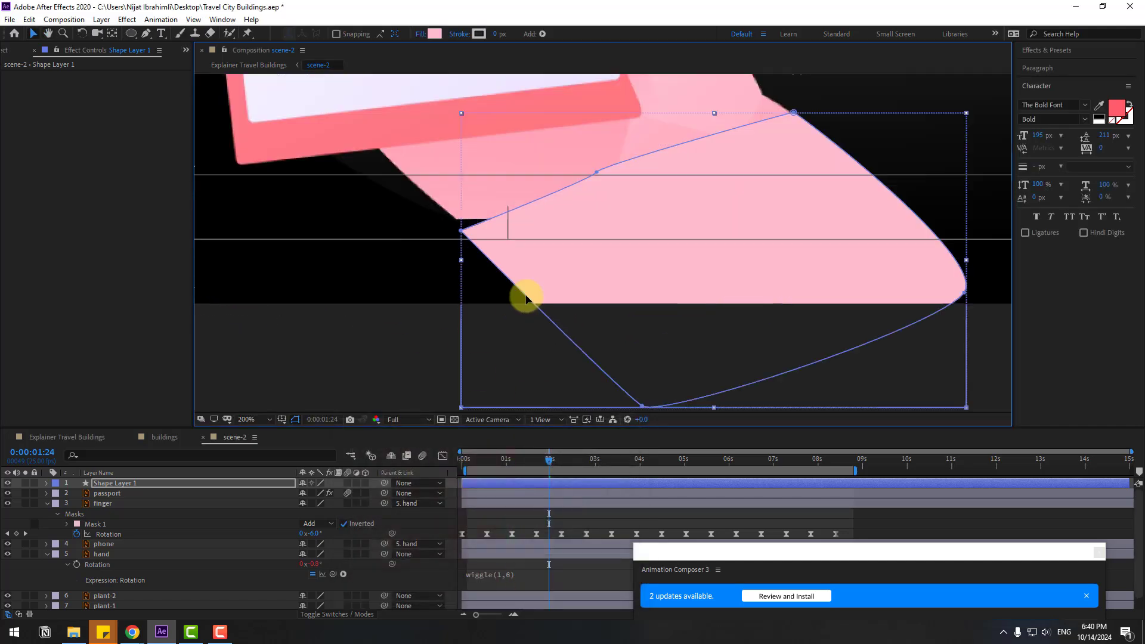
left_click_drag(95, 482, 140, 567)
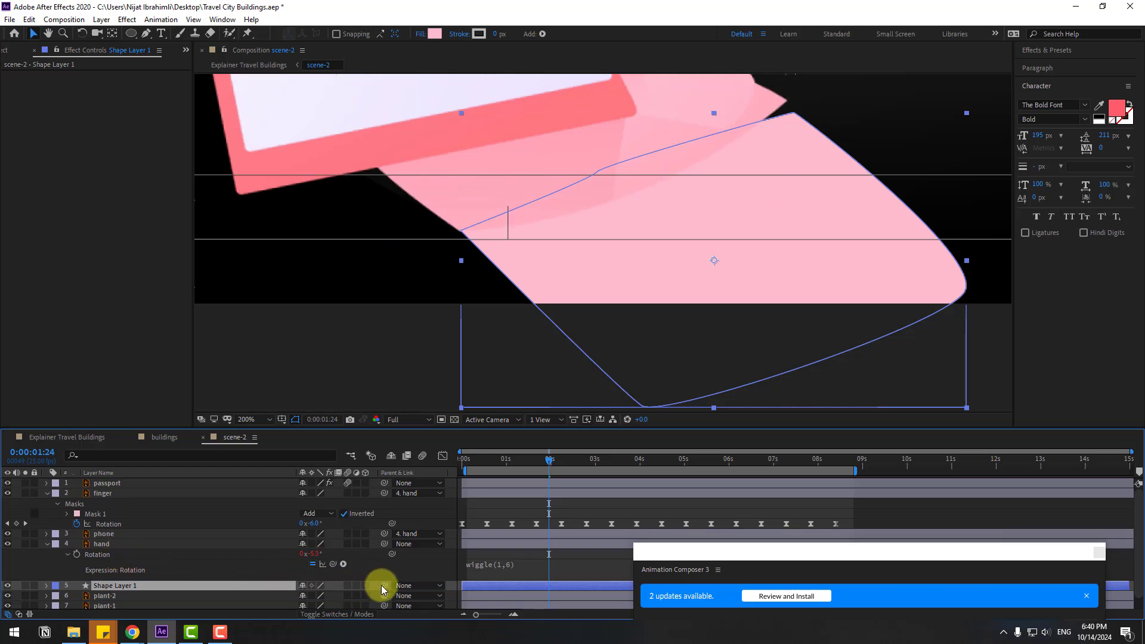
left_click_drag(384, 585, 99, 543)
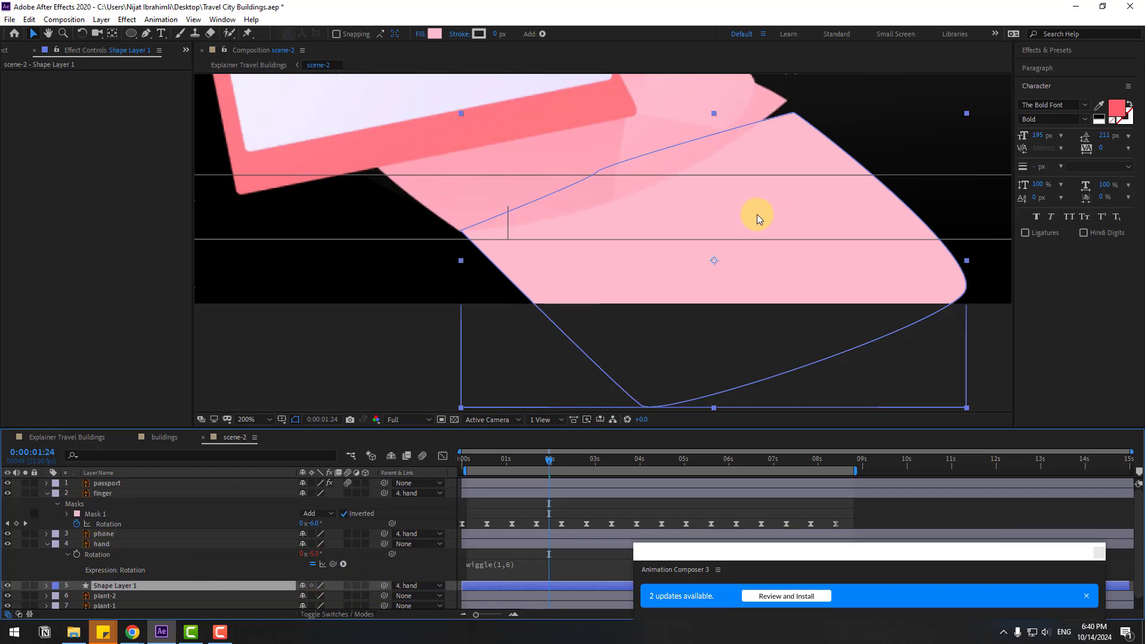
Step: Adjust the arm outline's top point to meet the hand and preview the animation
scroll(590, 203, "up", 2)
scroll(423, 192, "right", 3)
left_click(145, 35)
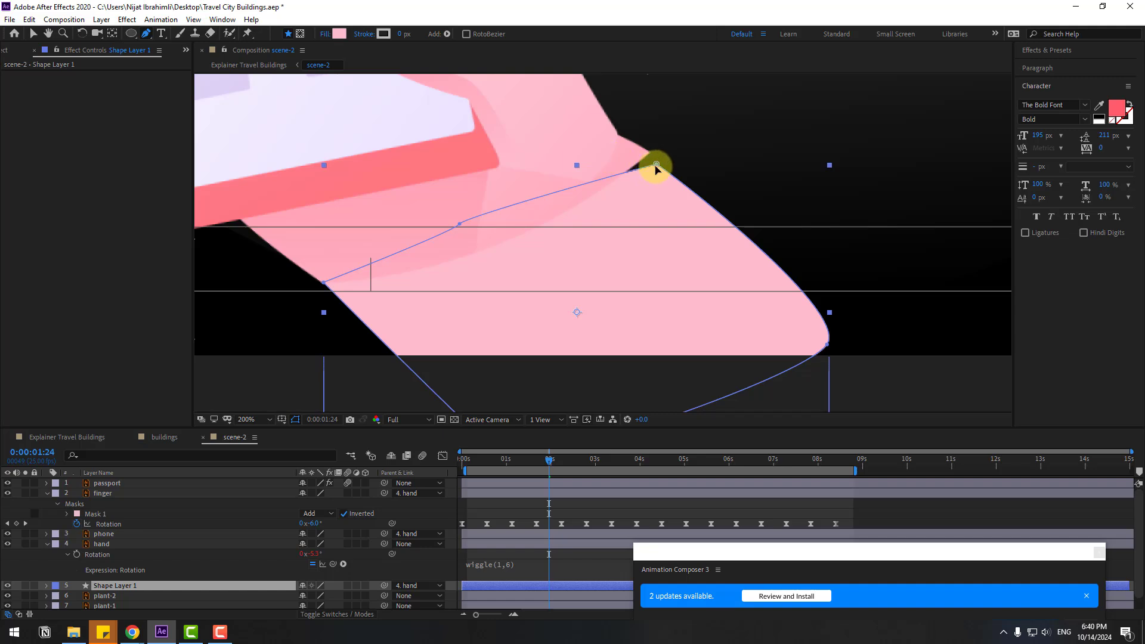
left_click_drag(656, 166, 642, 152)
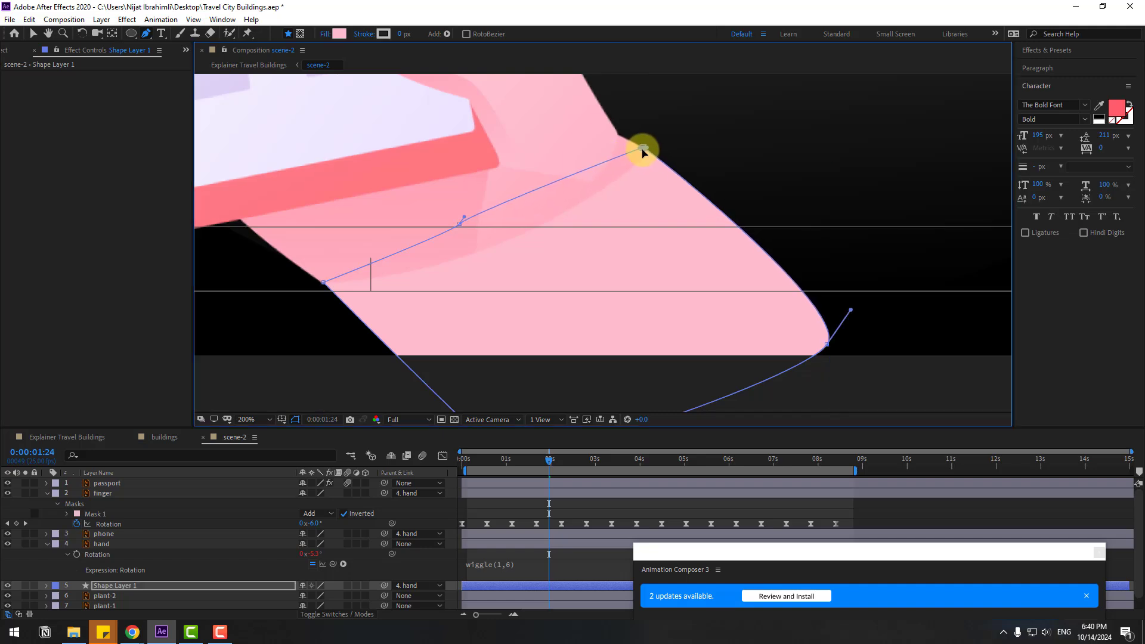
key("v")
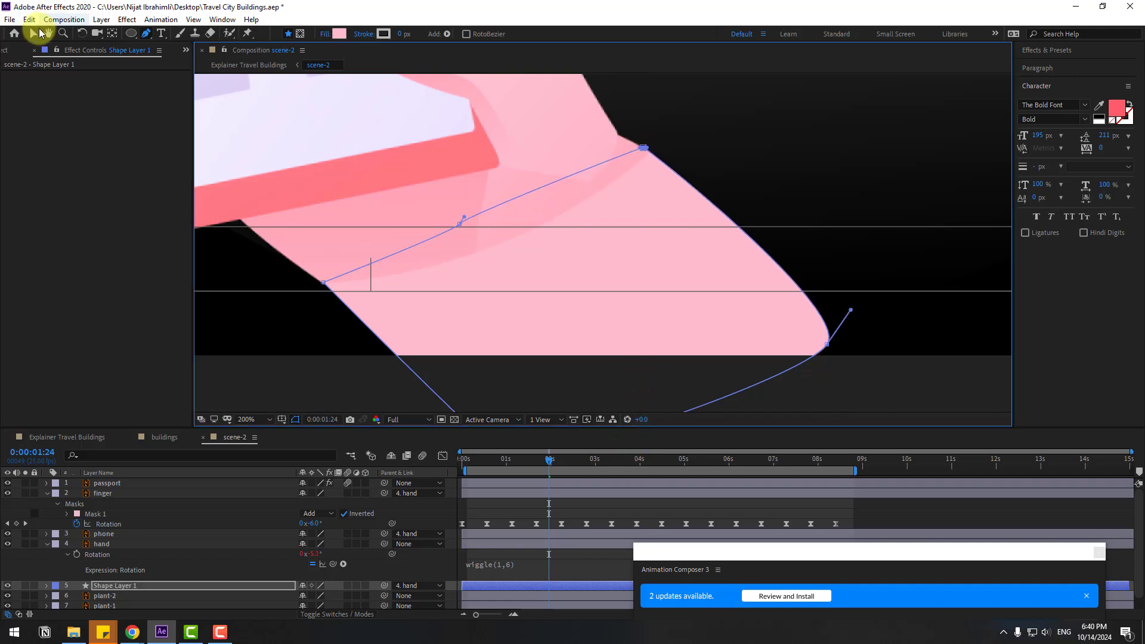
scroll(358, 144, "down", 4)
key("space")
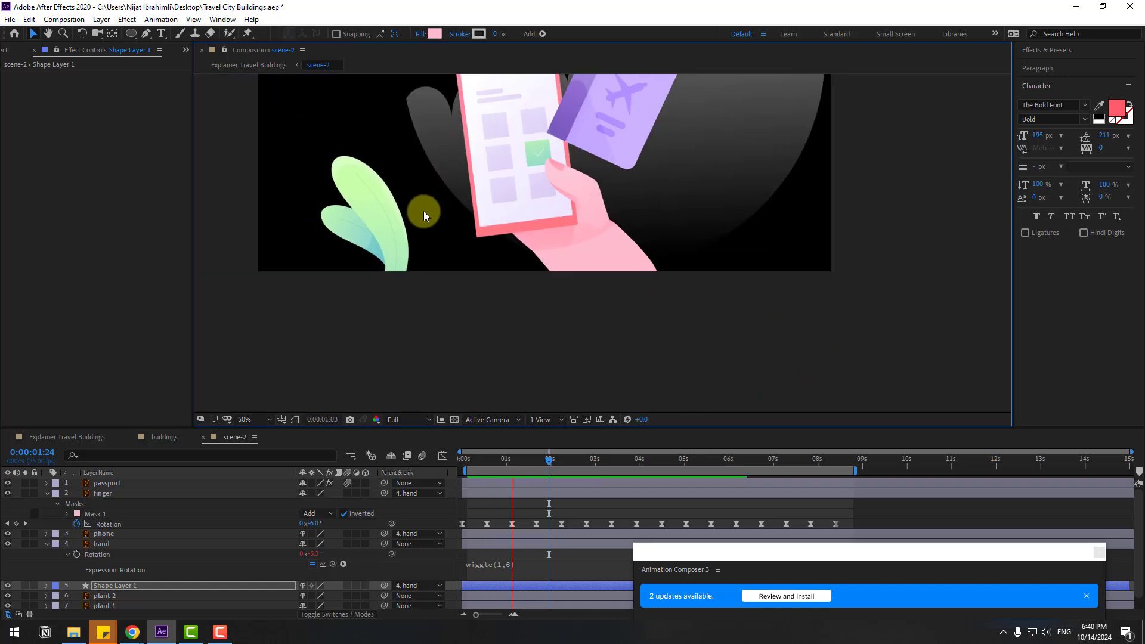
key("space")
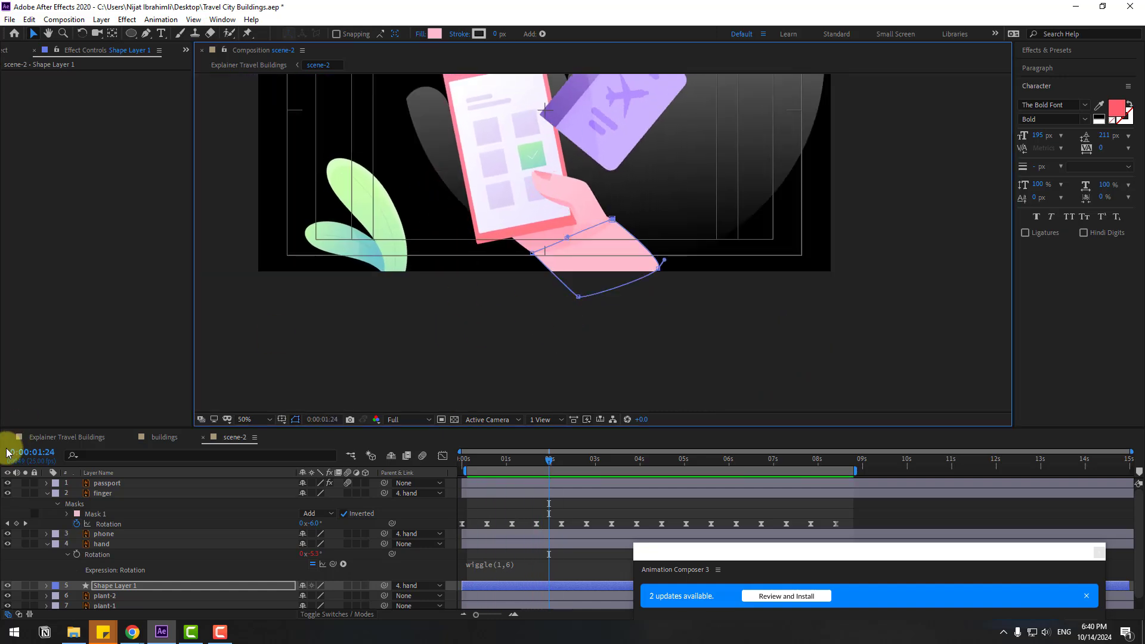
Step: Scale the scene-2 layer to 6% around the 5-second mark and recentre it in the frame
left_click(48, 439)
left_click_drag(596, 462, 755, 461)
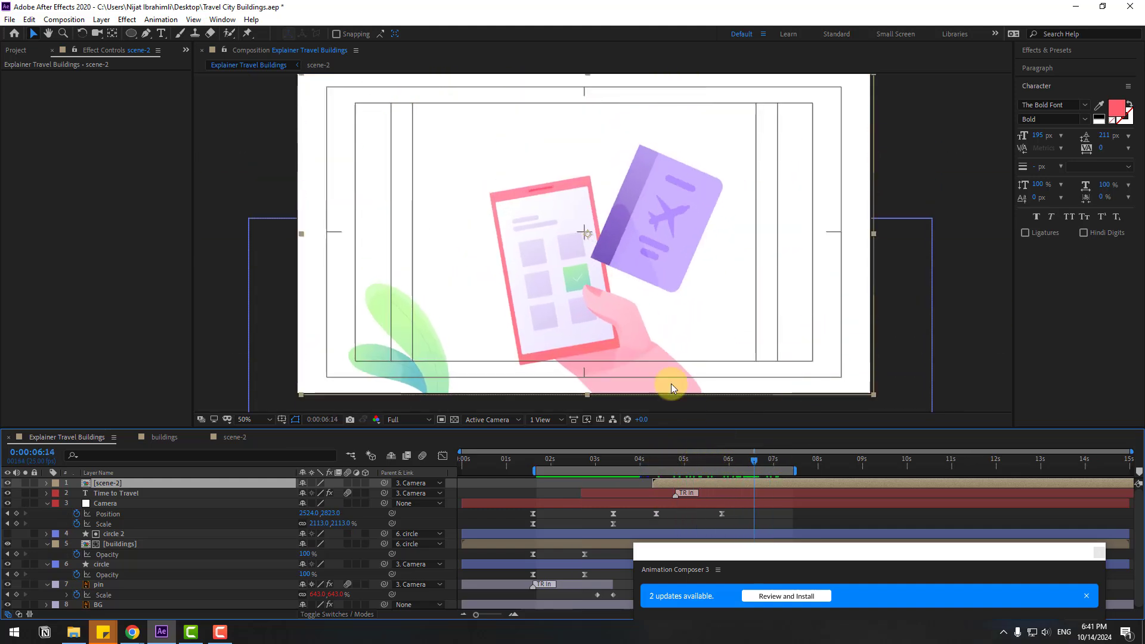
left_click_drag(671, 387, 660, 309)
left_click_drag(604, 271, 614, 281)
key("s")
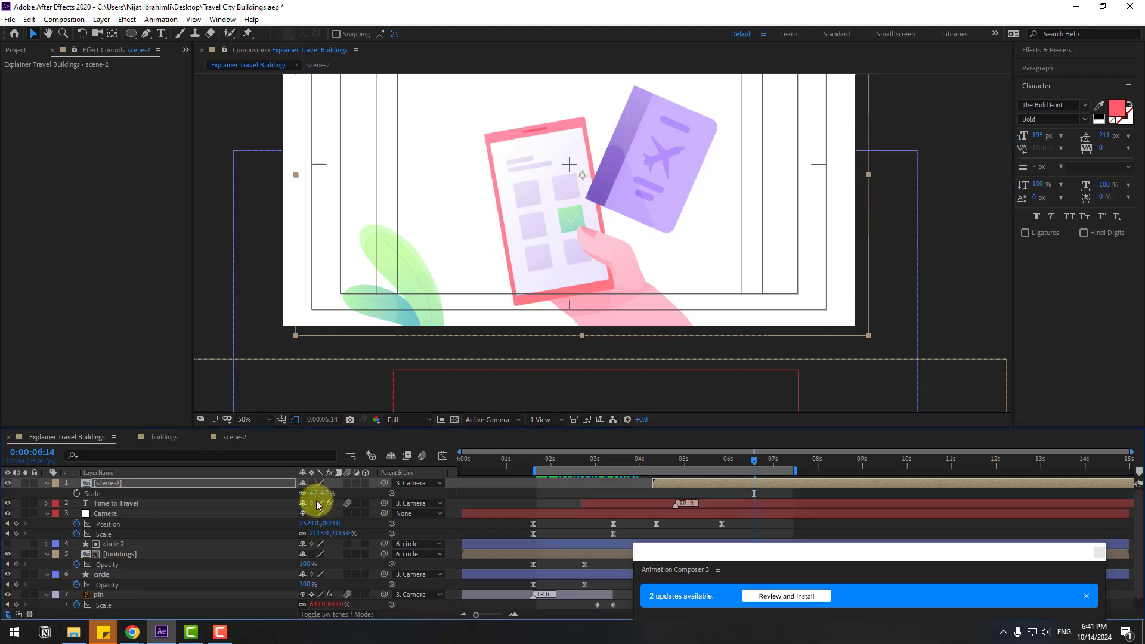
key("Return")
key("comma")
key("comma")
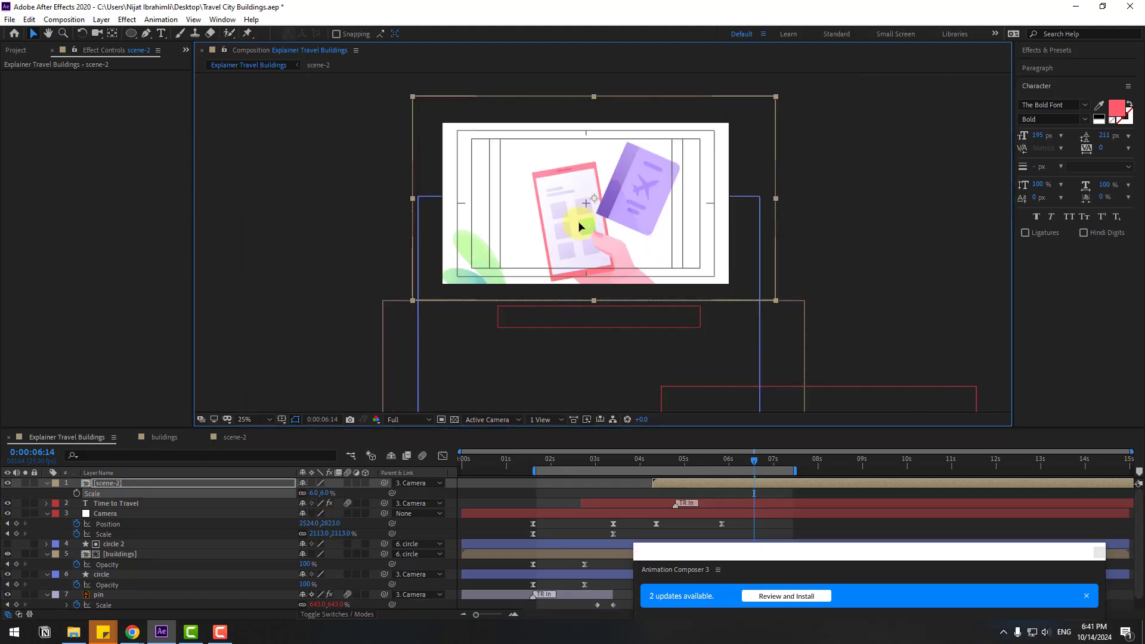
left_click_drag(579, 224, 586, 228)
key("space")
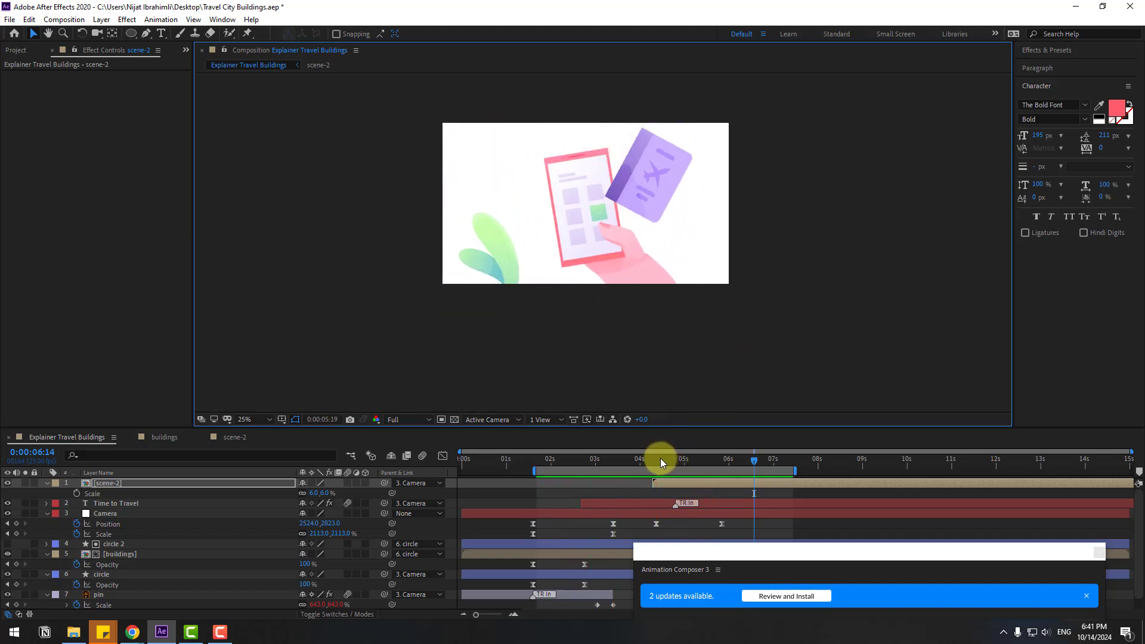
Step: Keyframe scene-2's Opacity at 0% at 4:06 and 100% at 4:22
left_click_drag(659, 458, 636, 463)
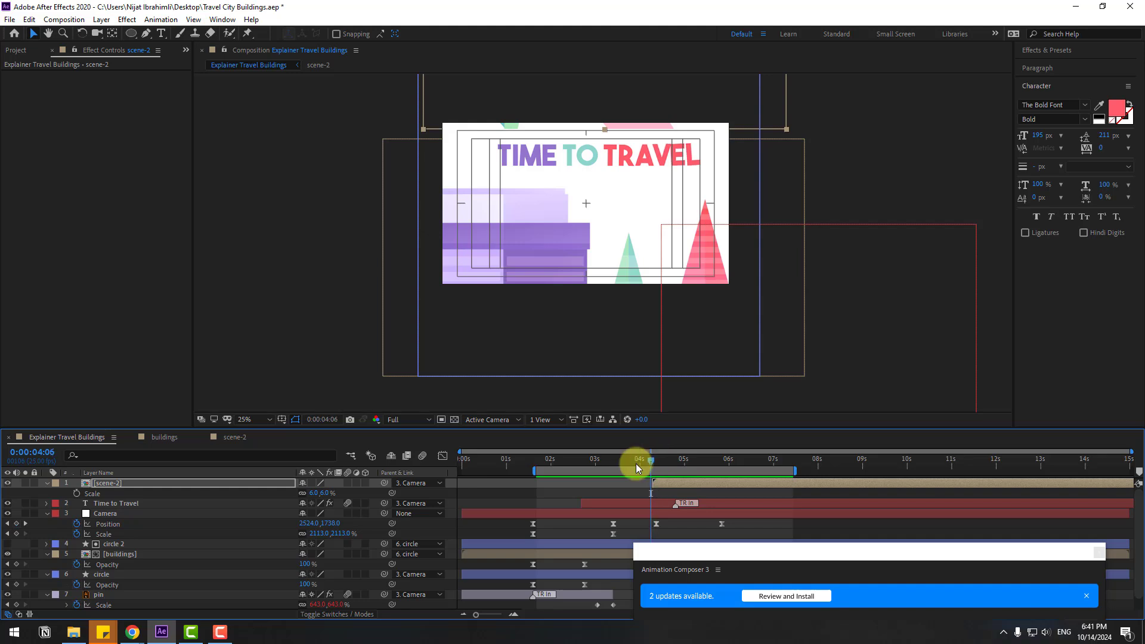
left_click(99, 486)
key("t")
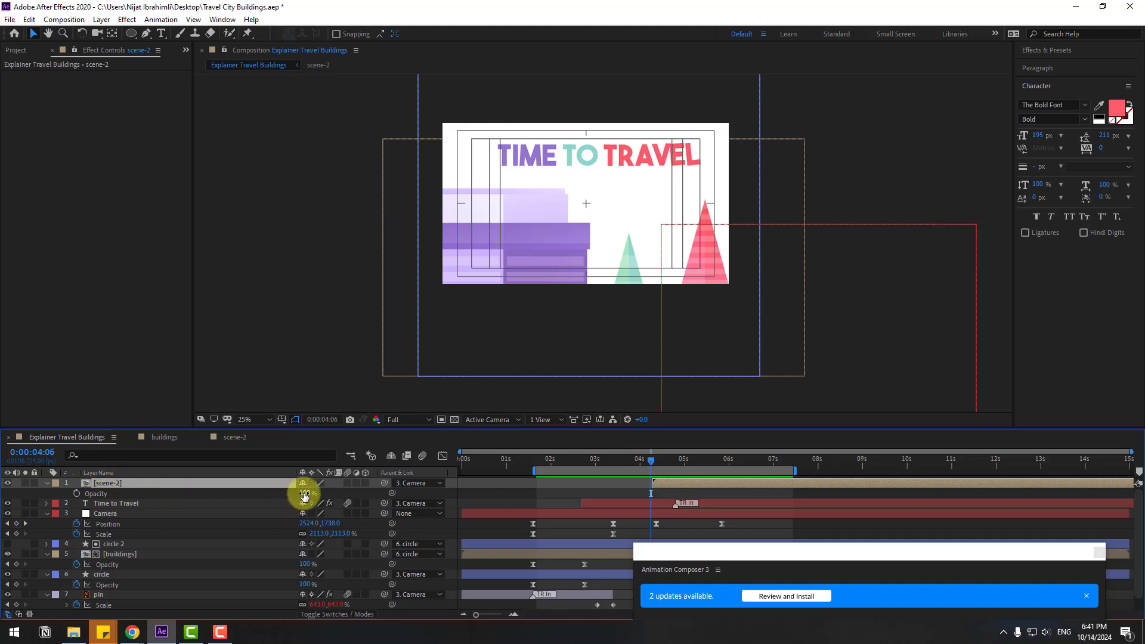
left_click_drag(304, 495, 80, 499)
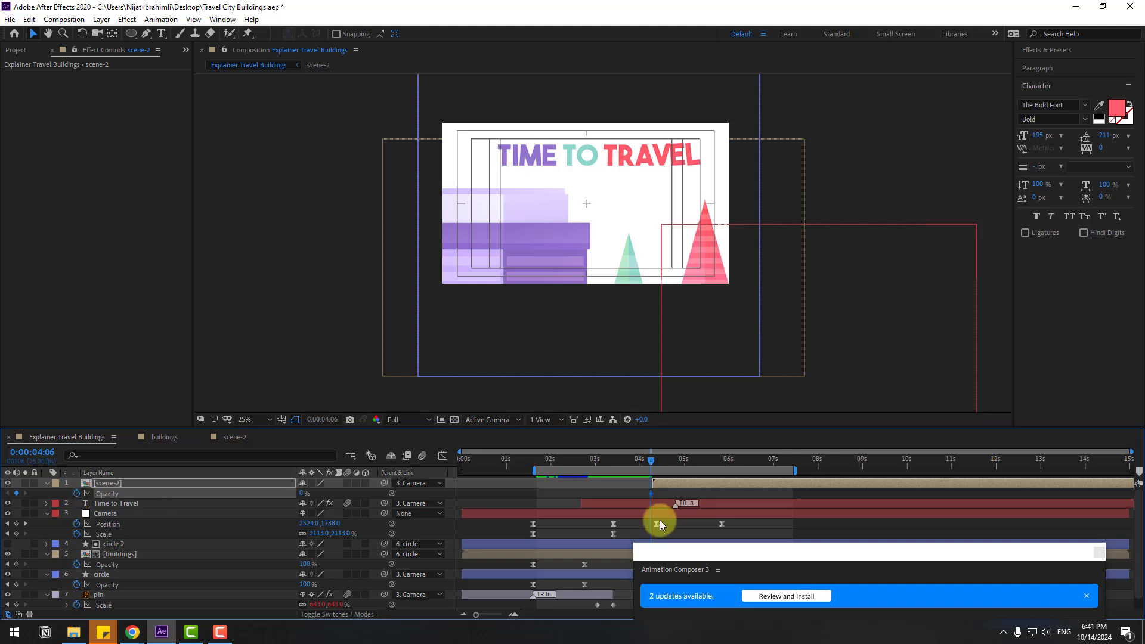
left_click_drag(656, 459, 678, 461)
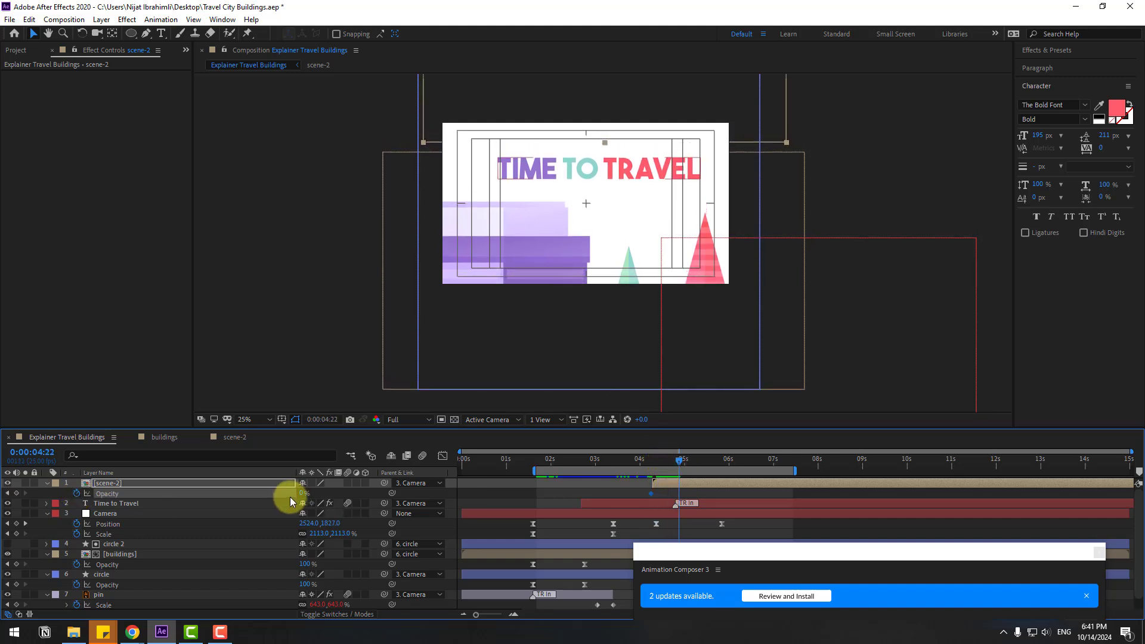
left_click_drag(305, 499, 578, 495)
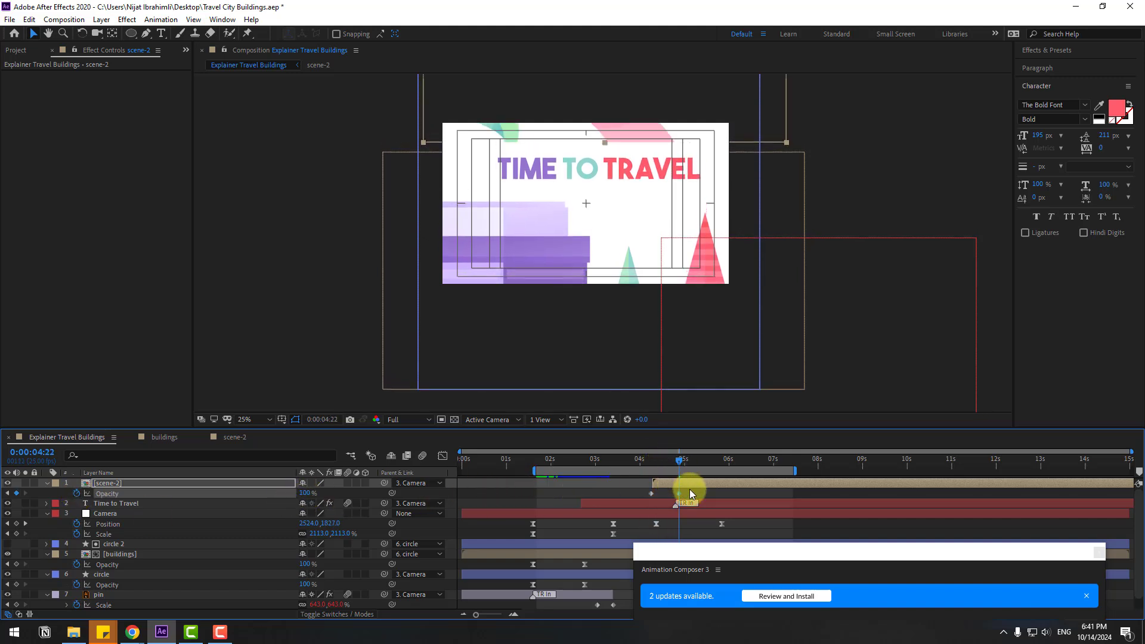